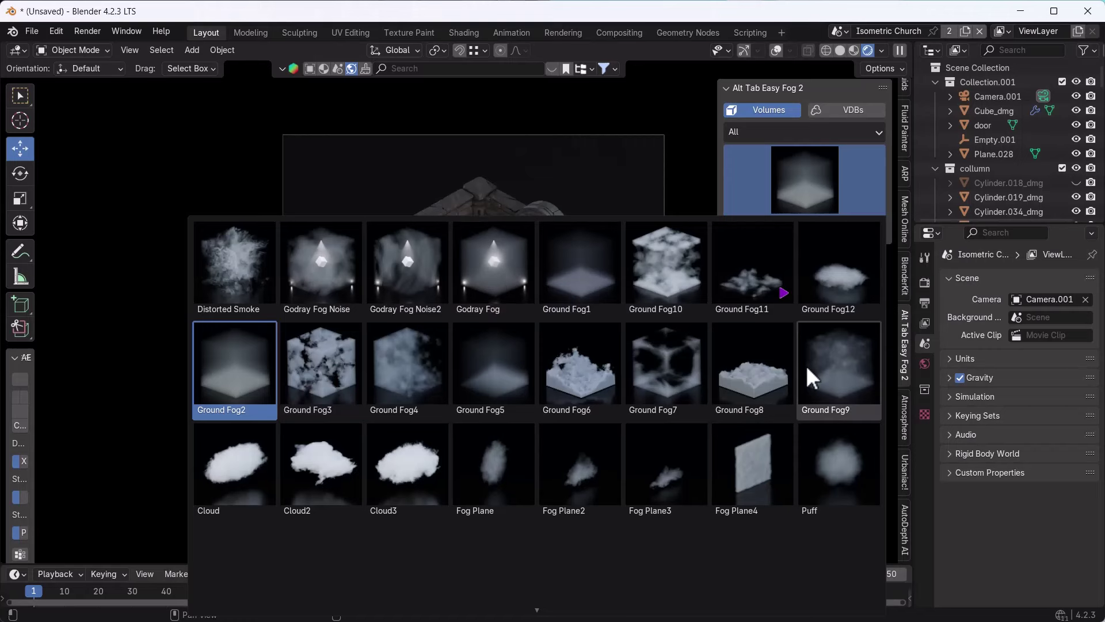
Step: Add a Ground Fog9 fog volume and select it outside the camera view
left_click(807, 372)
left_click(805, 228)
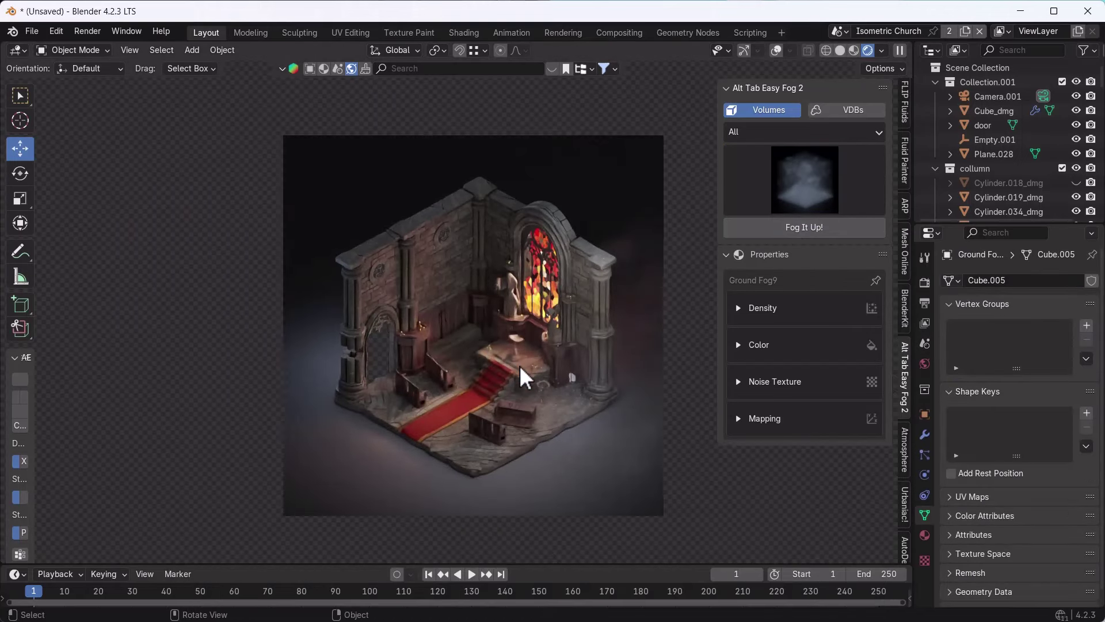
middle_click_drag(523, 374, 719, 173)
left_click(776, 50)
left_click(629, 337)
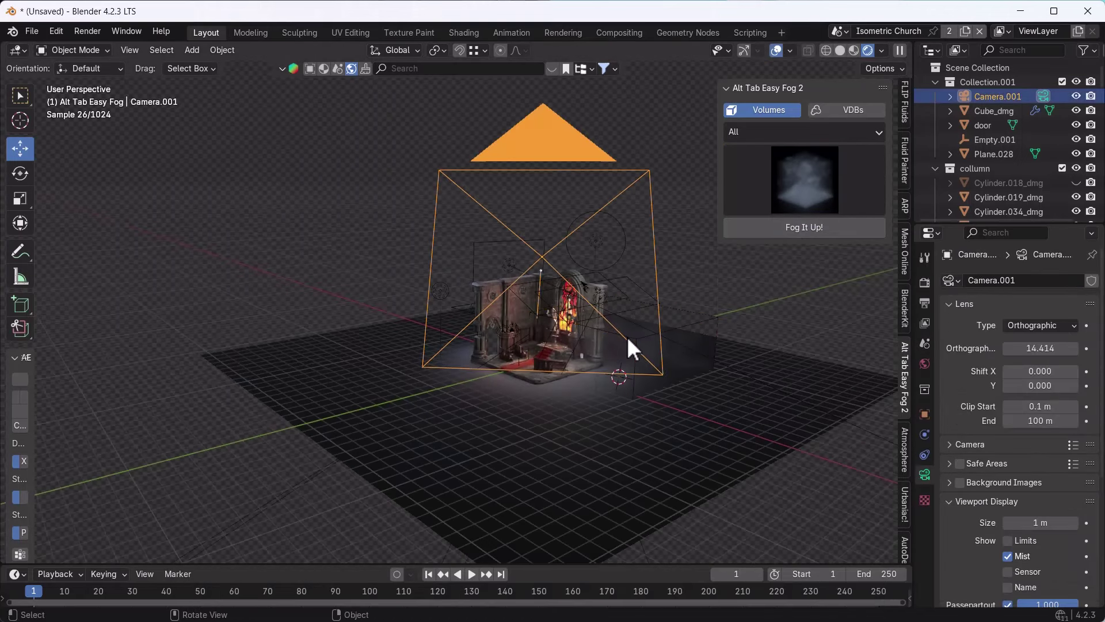
left_click(630, 362)
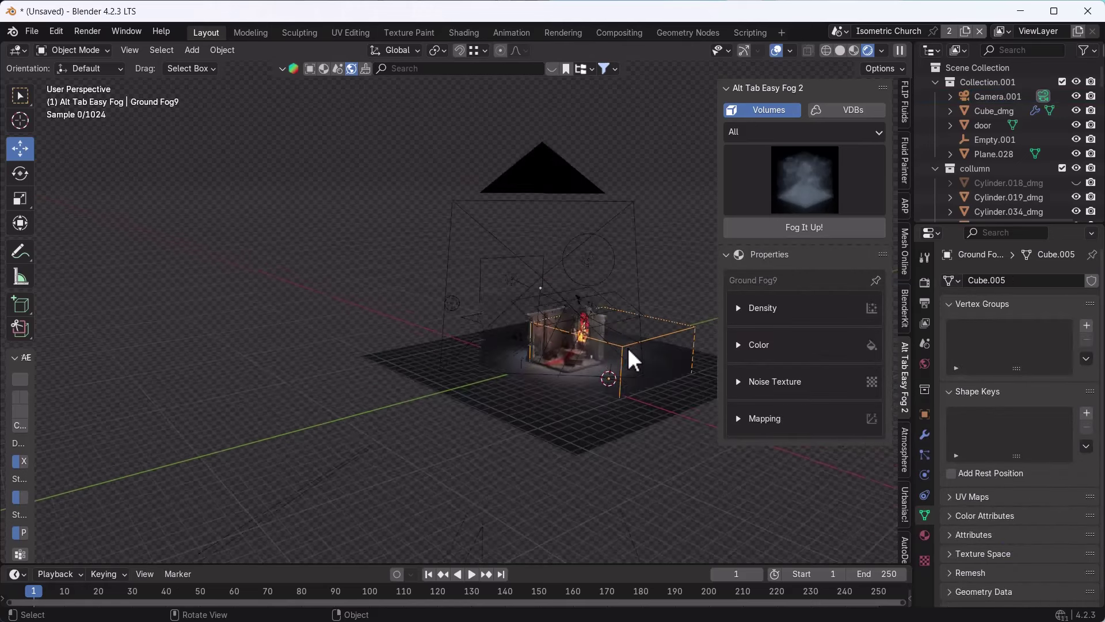
Step: Raise the Ground Fog9 volume straight up along Z, then return to the camera view
key("g")
key("z")
left_click(630, 261)
left_click(744, 51)
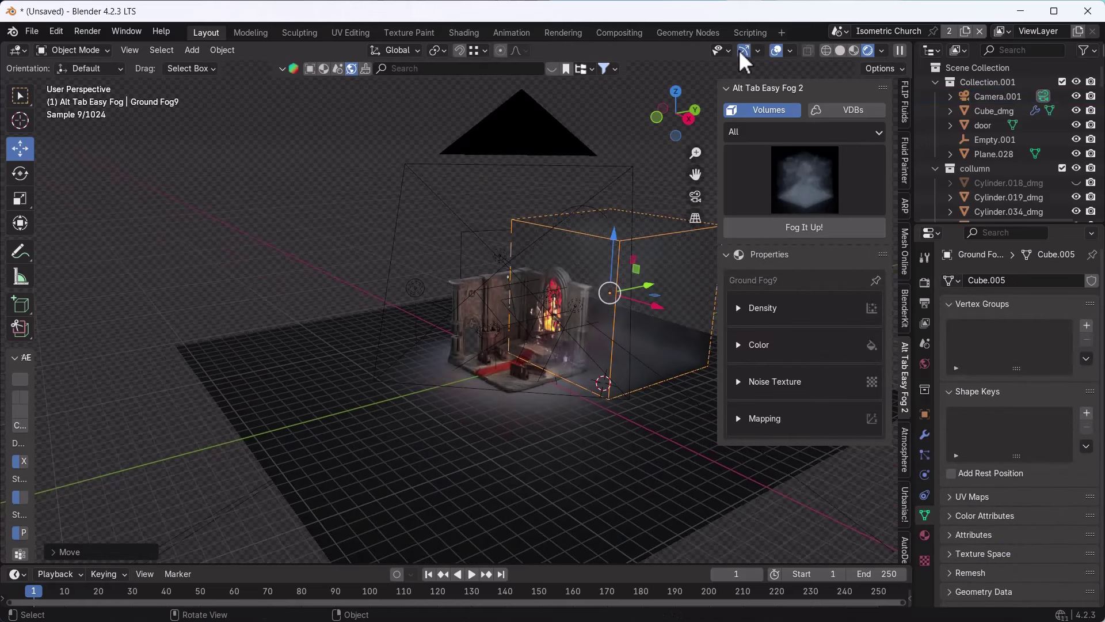
scroll(555, 288, "up", 4)
mouse_move(555, 288)
middle_mouse_down()
mouse_move(525, 296)
mouse_move(530, 311)
middle_mouse_up()
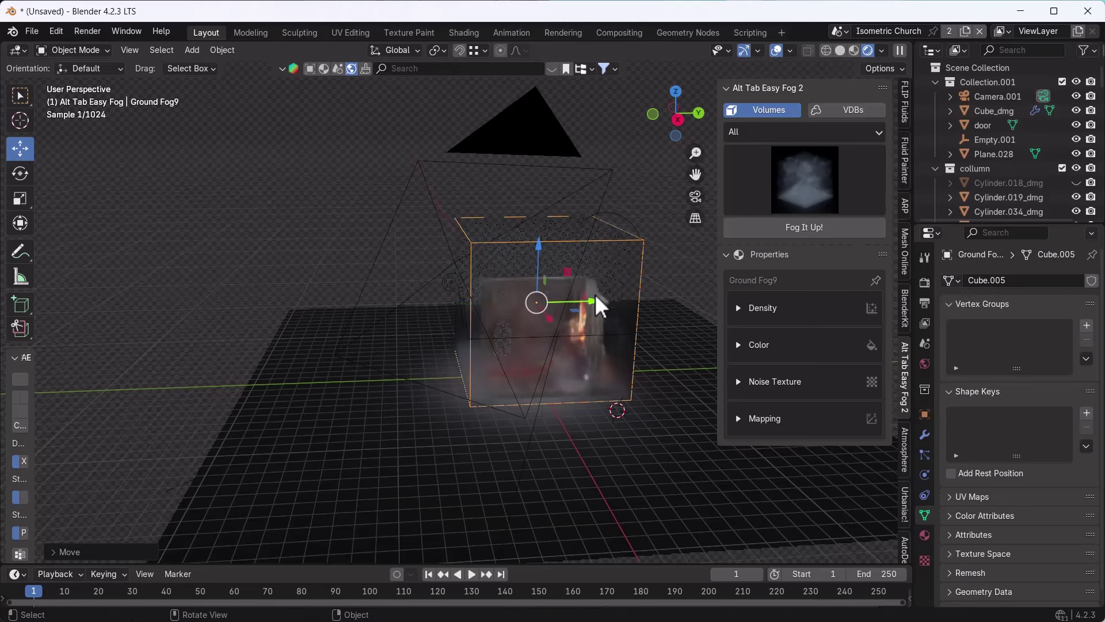
key("KP_0")
Step: Scale the fog box to fill the camera view and raise its density to 4.8
key("s")
left_click(620, 372)
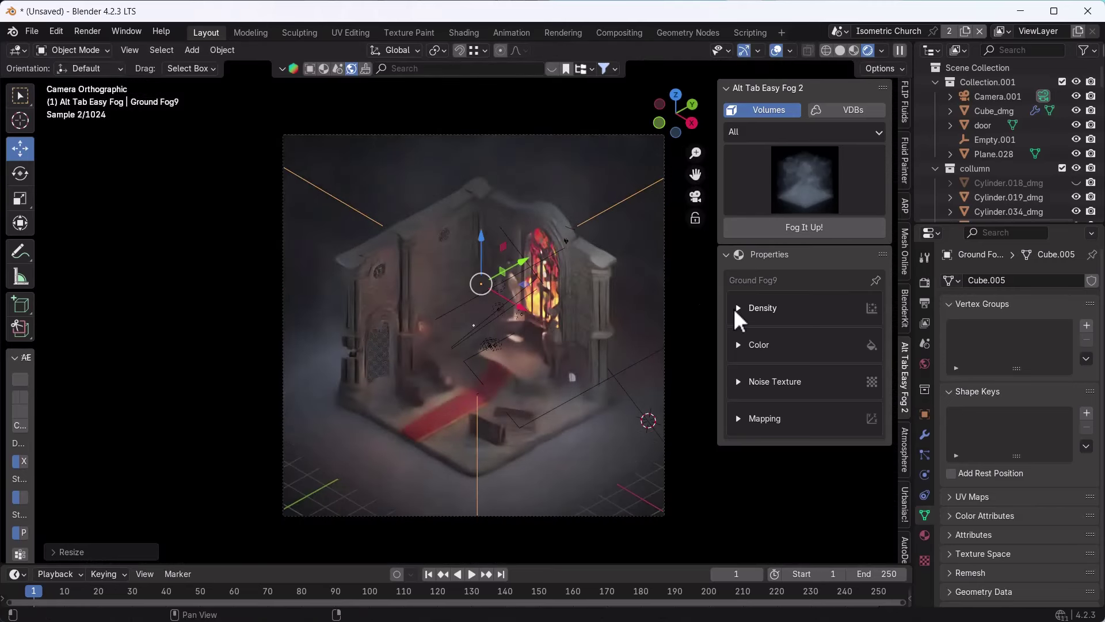
left_click(734, 309)
key("s")
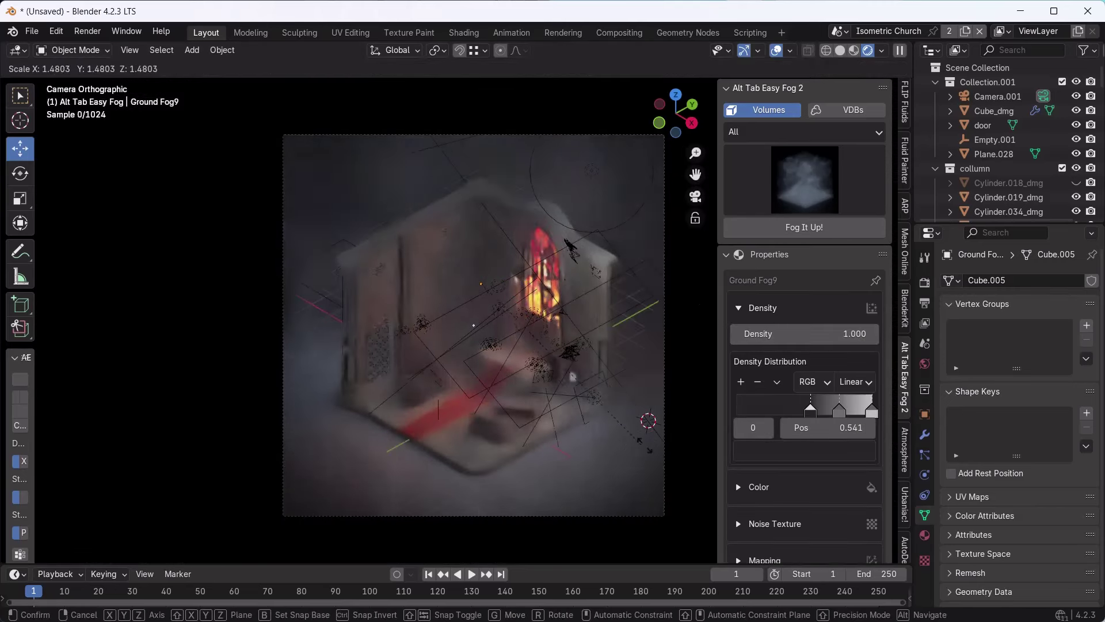
left_click(679, 368)
left_click_drag(766, 334, 829, 334)
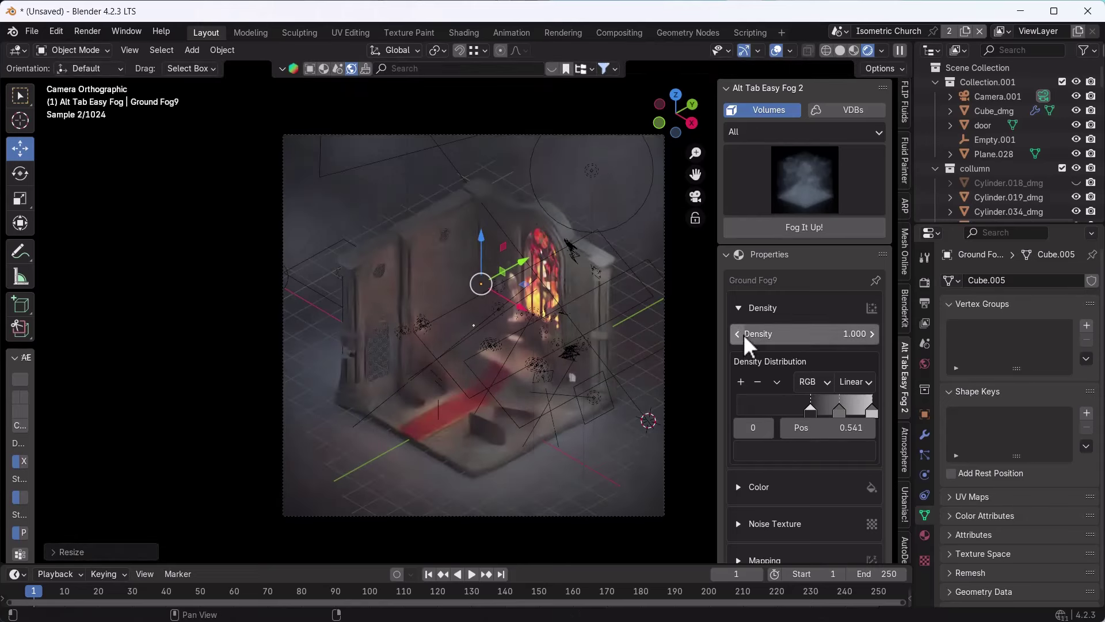
left_click(740, 308)
Step: Inspect the fog's colour and noise texture settings
left_click(742, 345)
left_click(804, 372)
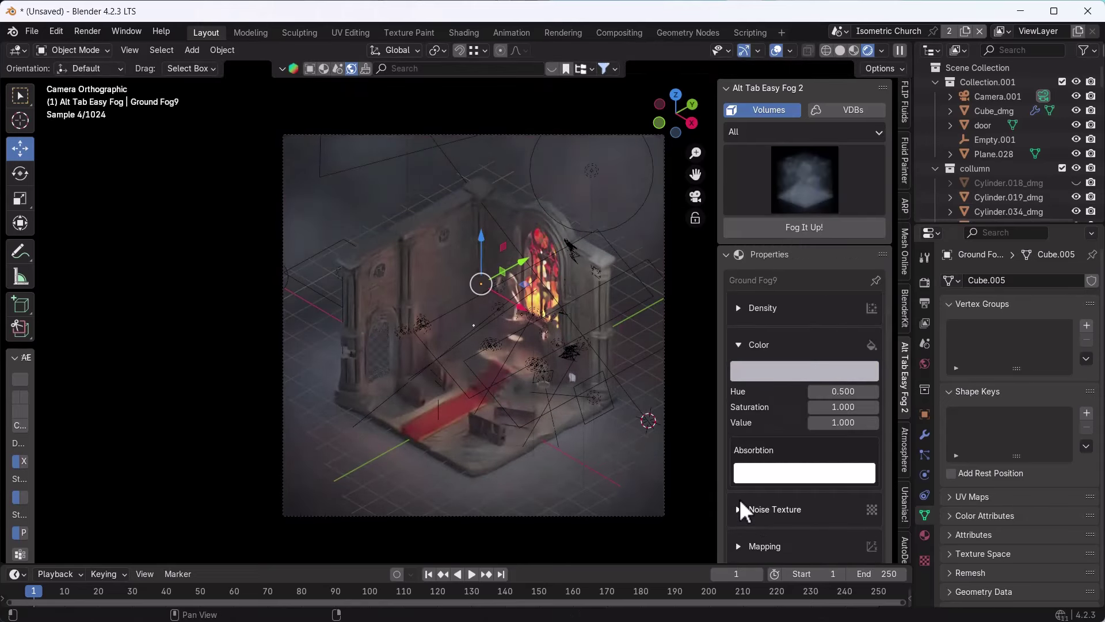
left_click(739, 509)
left_click(739, 344)
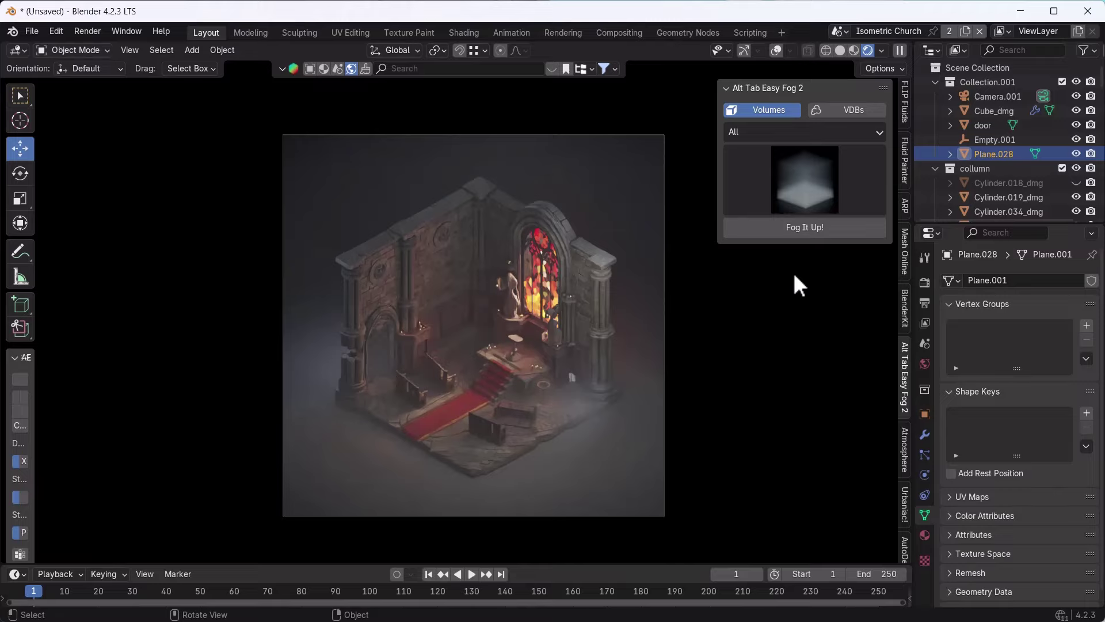
left_click(835, 201)
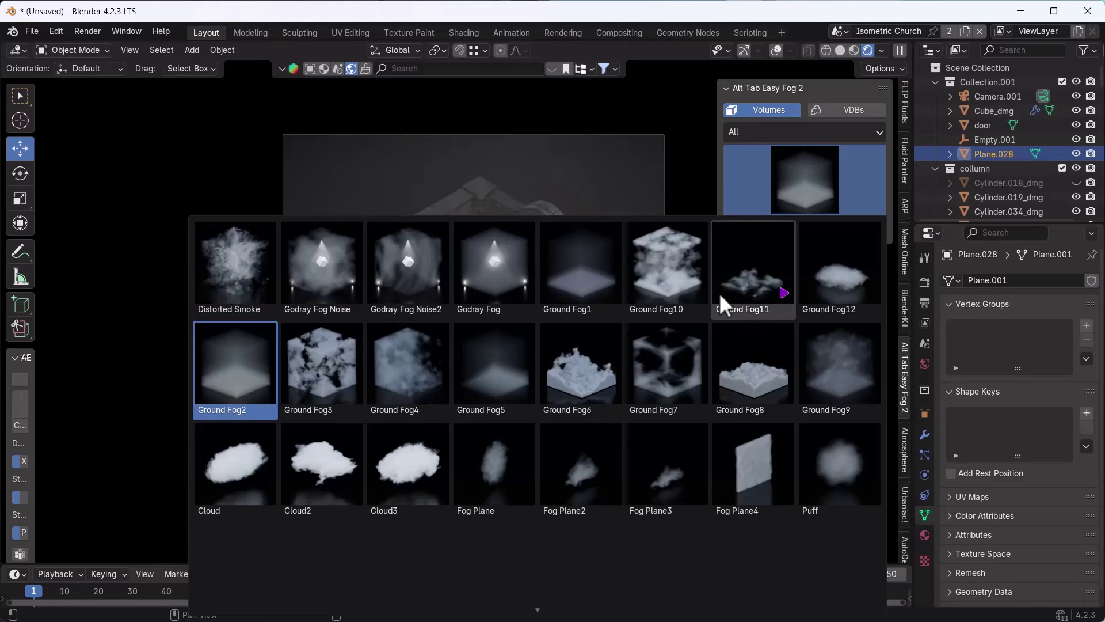
scroll(694, 500, "down", 1)
scroll(694, 499, "down", 2)
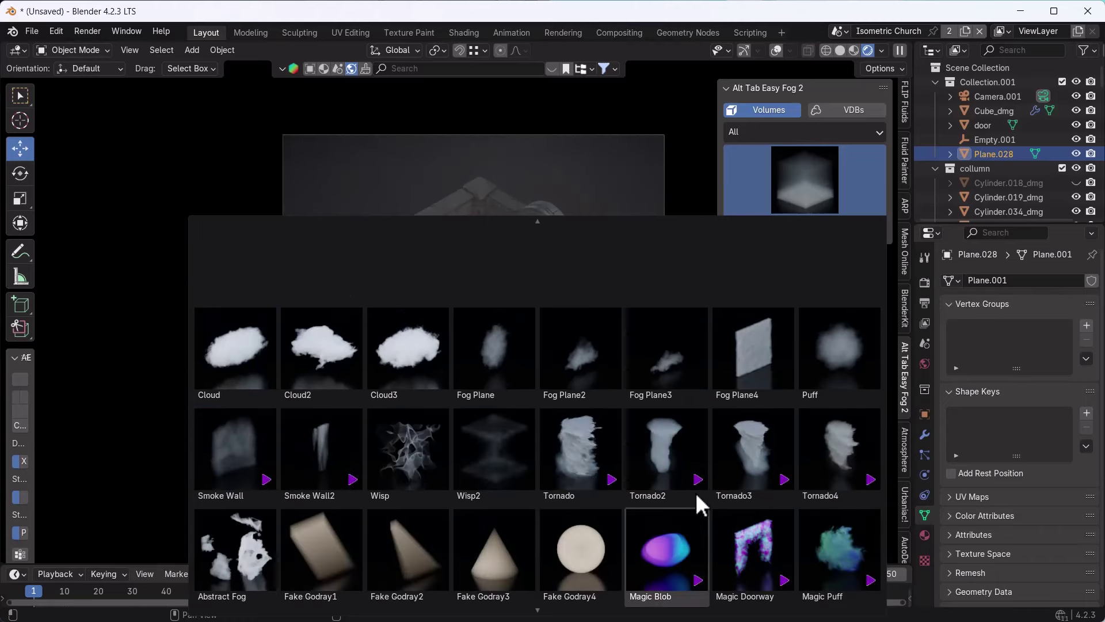
scroll(710, 536, "down", 1)
scroll(711, 538, "down", 1)
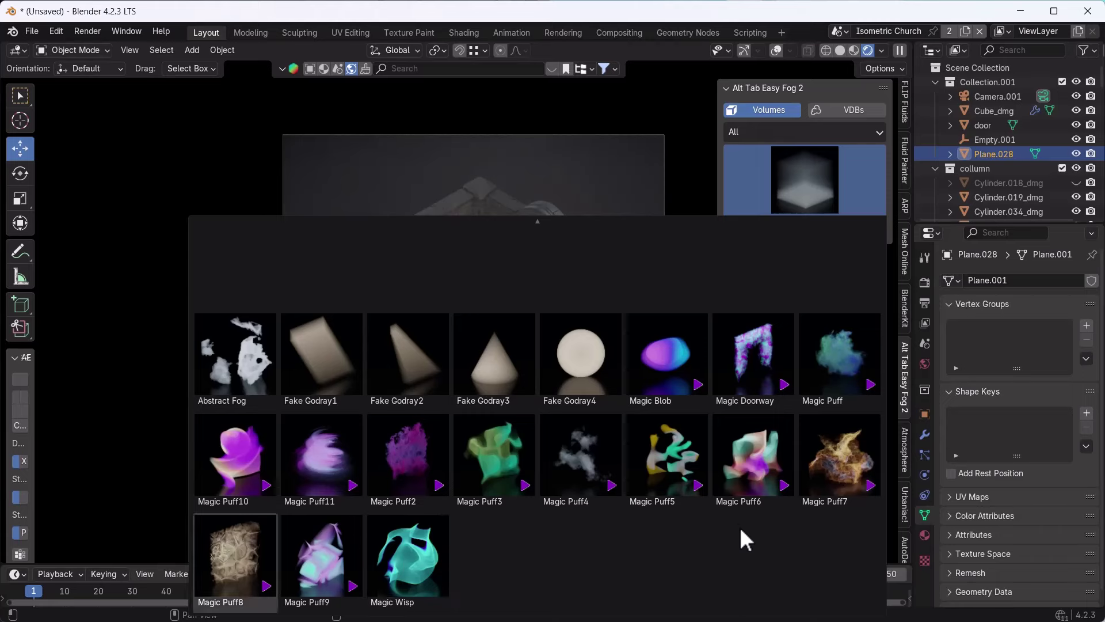
scroll(369, 345, "up", 3)
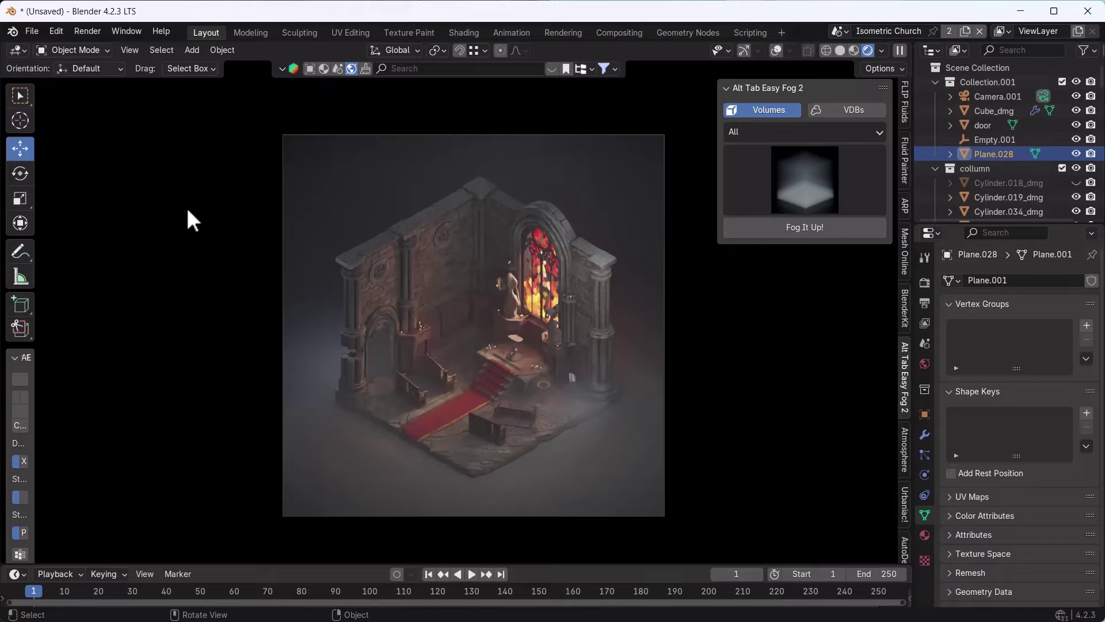
left_click(54, 32)
left_click(67, 212)
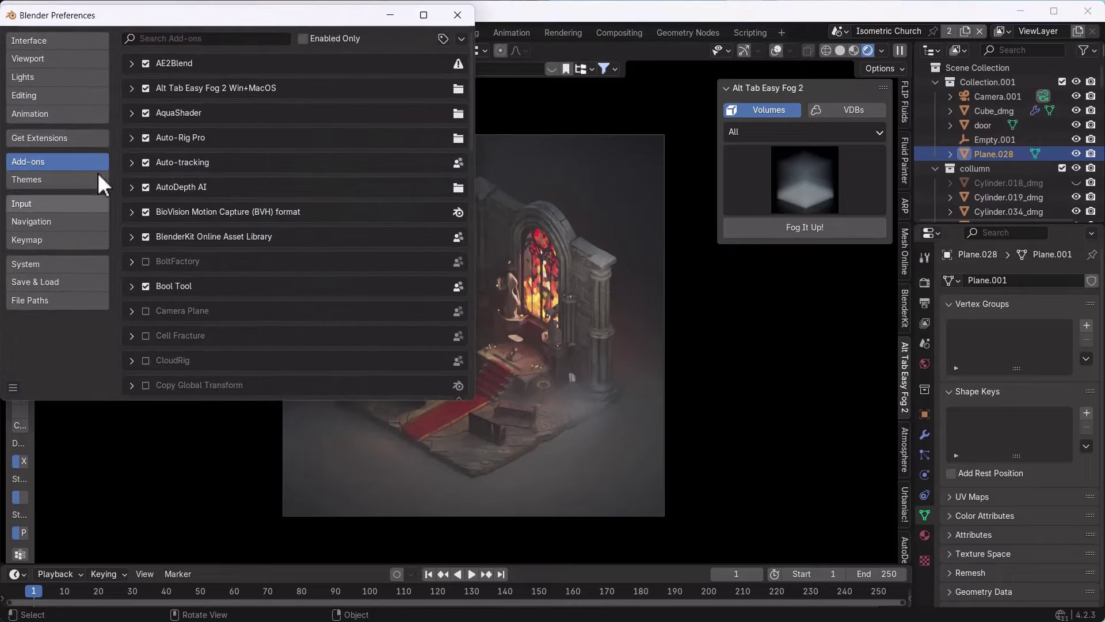
left_click(454, 40)
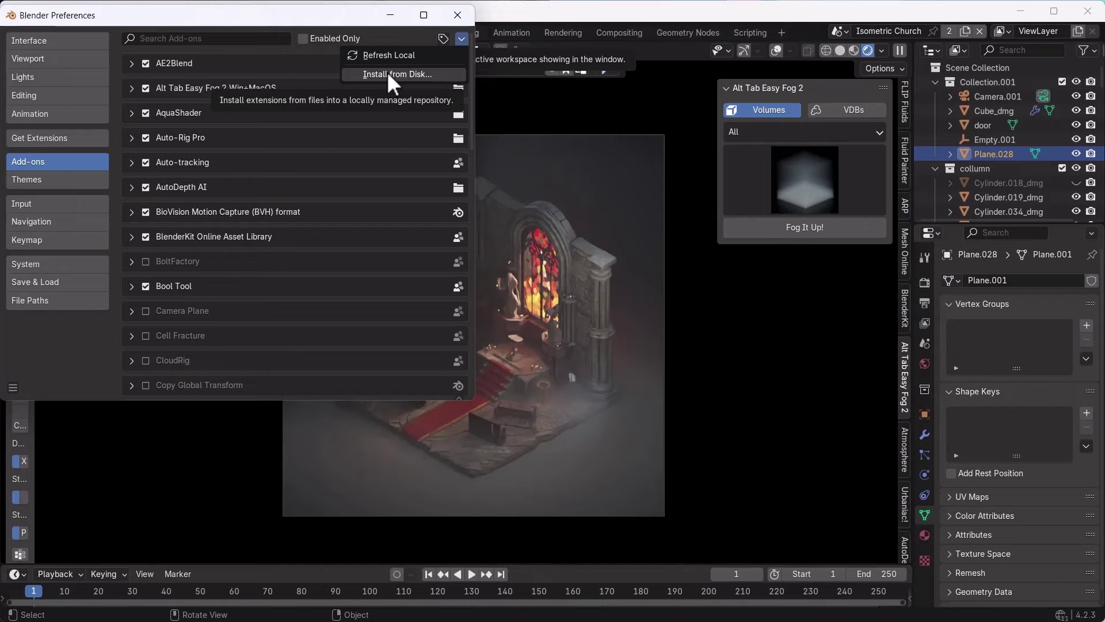
left_click(131, 88)
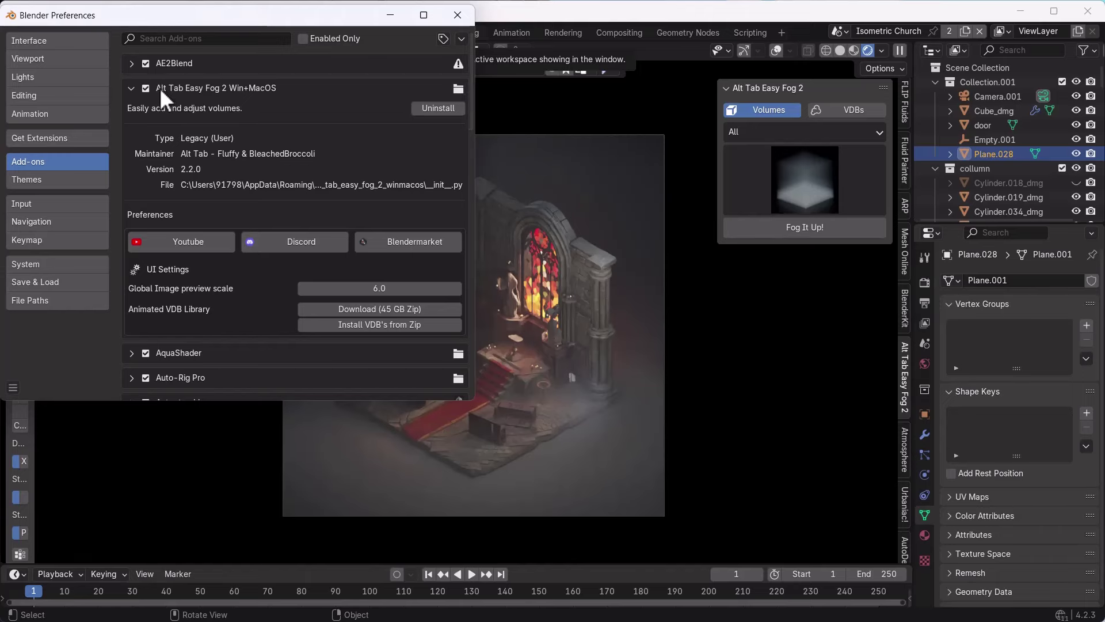
left_click(132, 88)
left_click(465, 13)
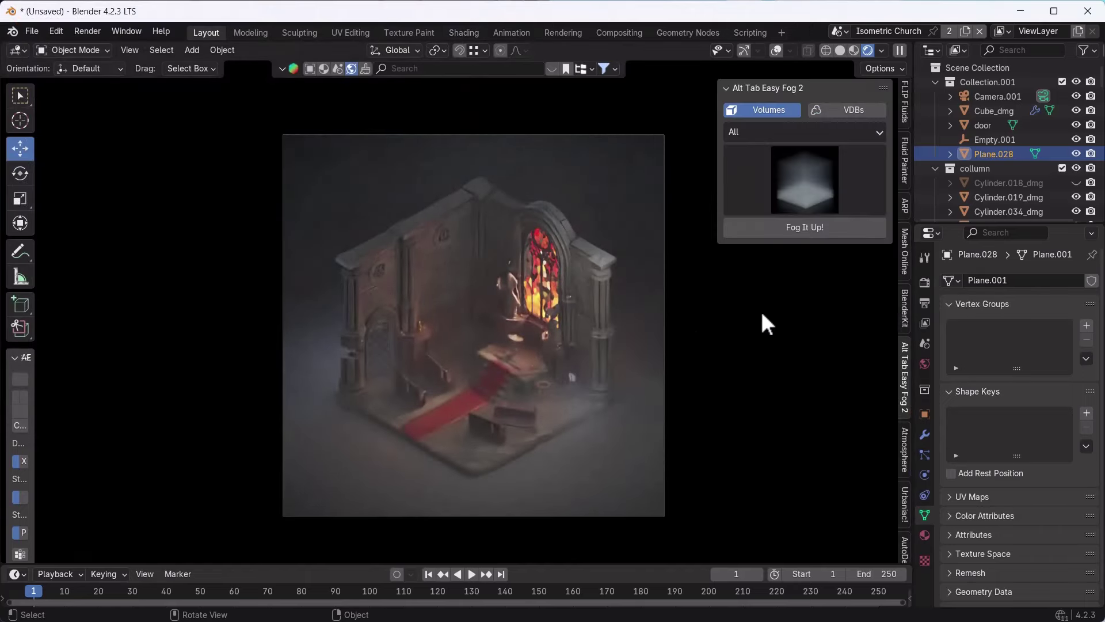
left_click(797, 189)
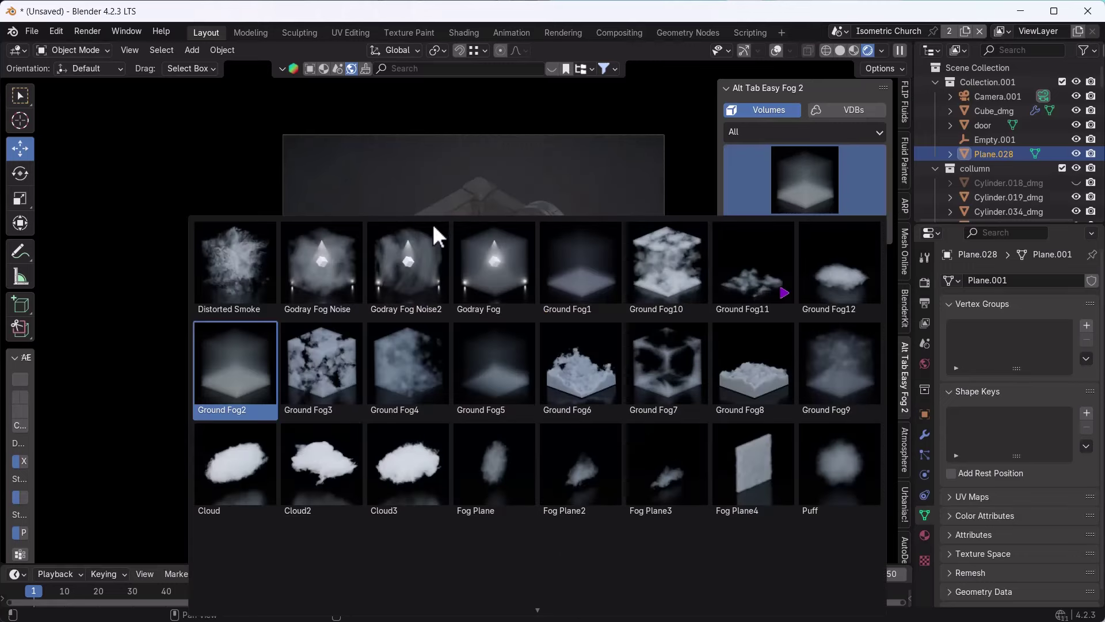
scroll(211, 244, "down", 1)
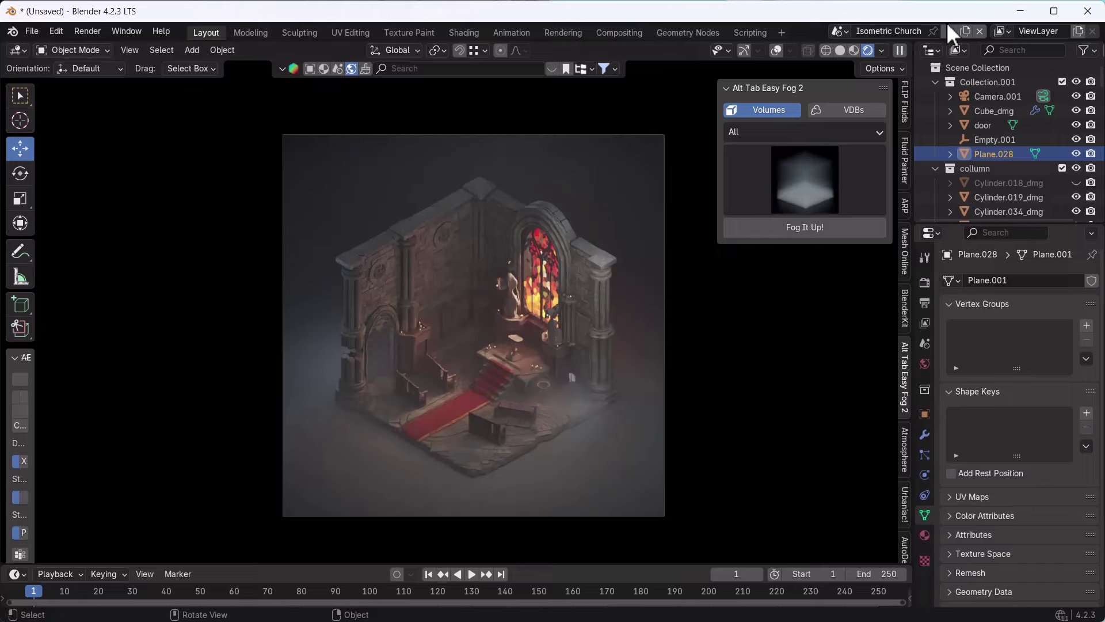
Step: Switch to the default Scene with viewport overlays and gizmos shown
left_click(843, 31)
key("Return")
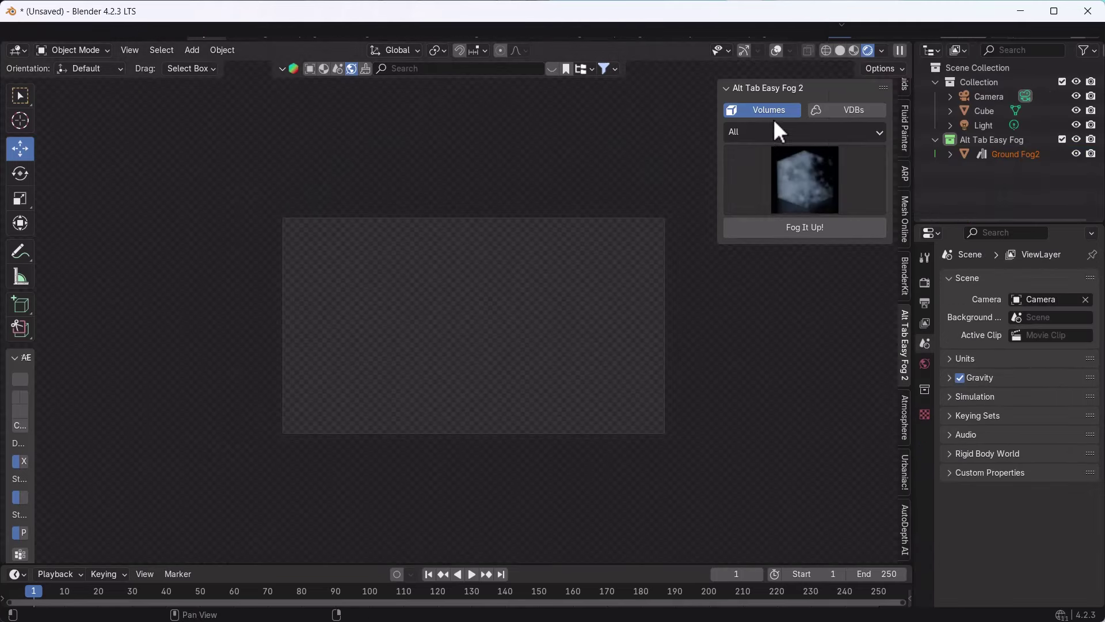
left_click(858, 50)
scroll(426, 423, "down", 5)
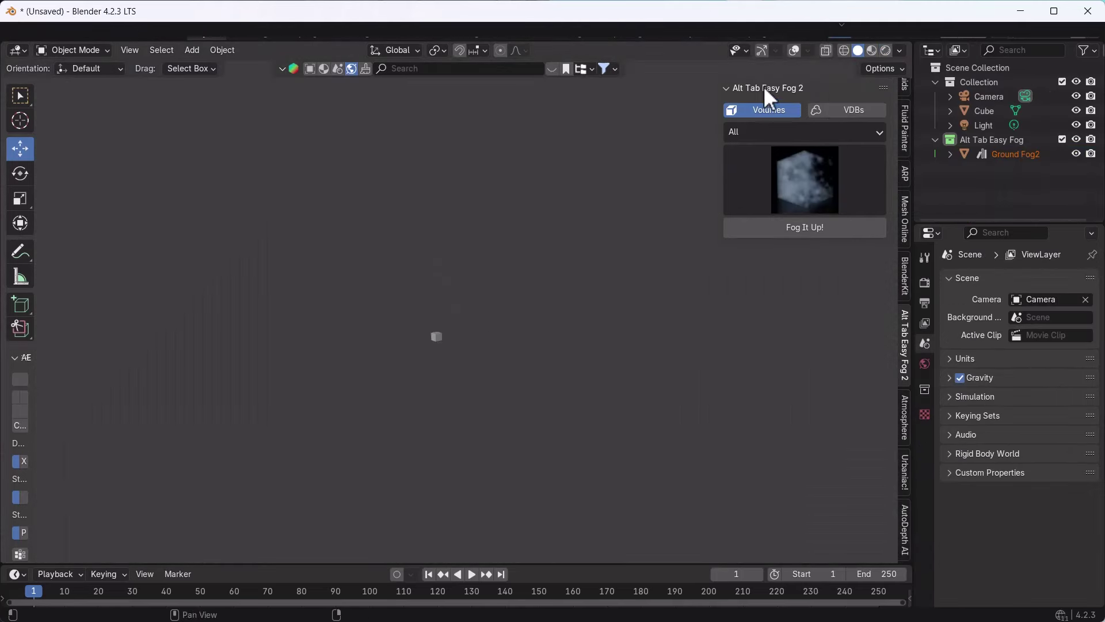
left_click(795, 50)
left_click(764, 50)
Step: Delete the Ground Fog2 volume along with the camera, cube and light
left_click(471, 290)
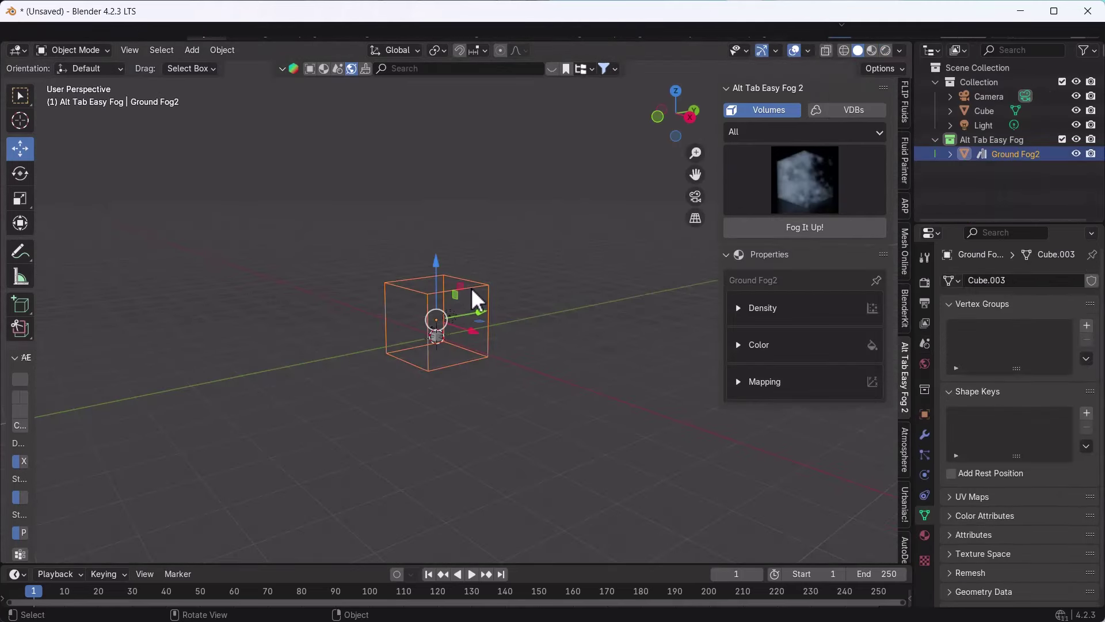
key("Delete")
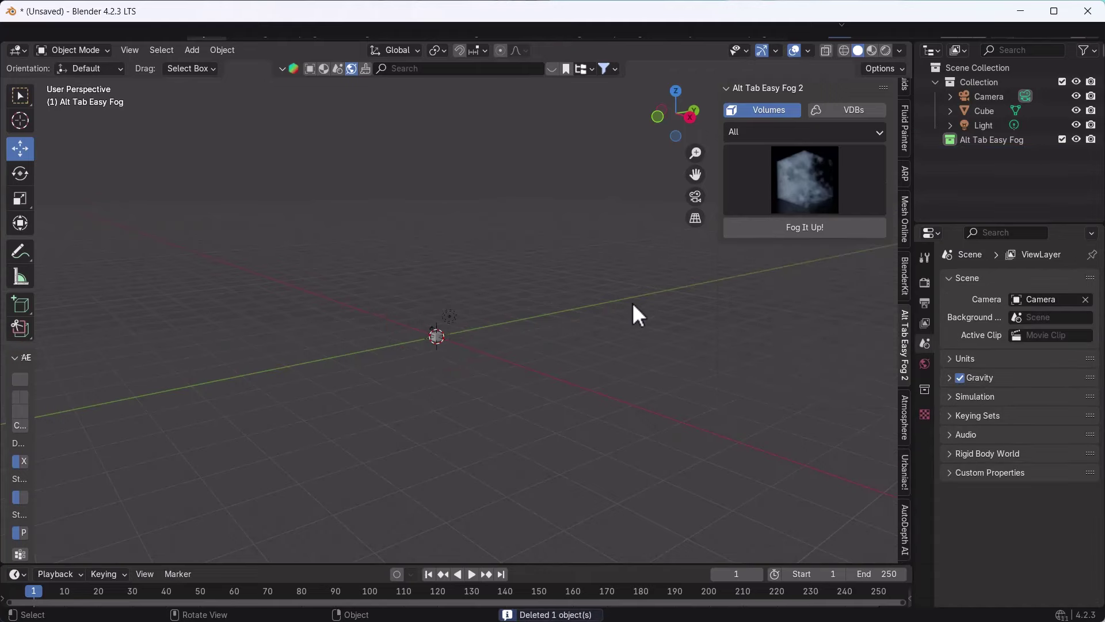
key("n")
key("a")
key("Delete")
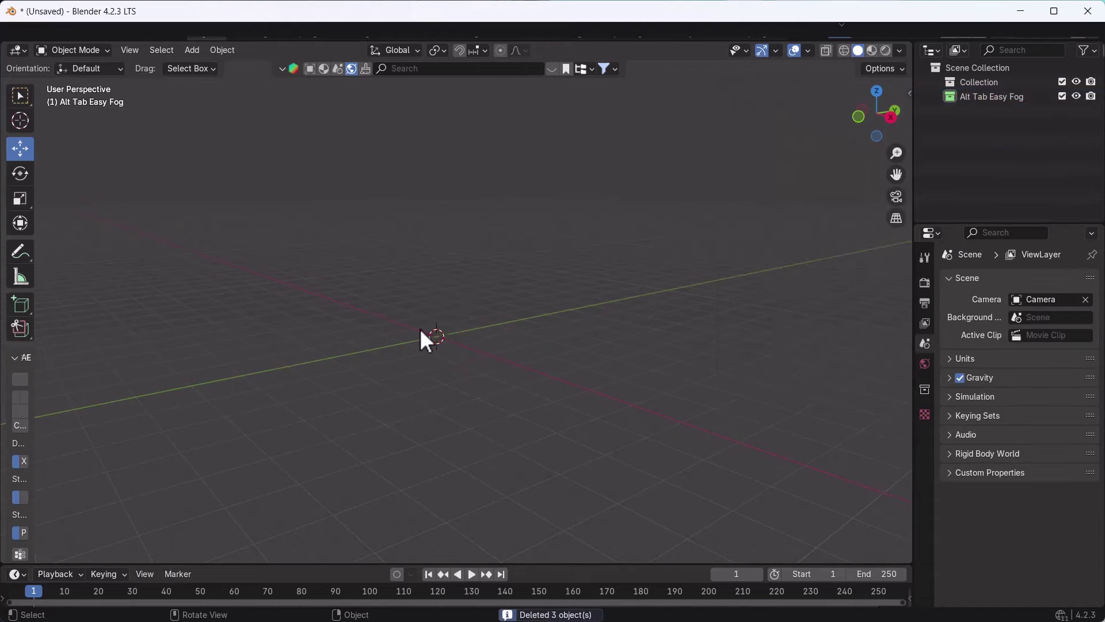
Step: Add a new cube to the empty scene and zoom in on it
key("shift+a")
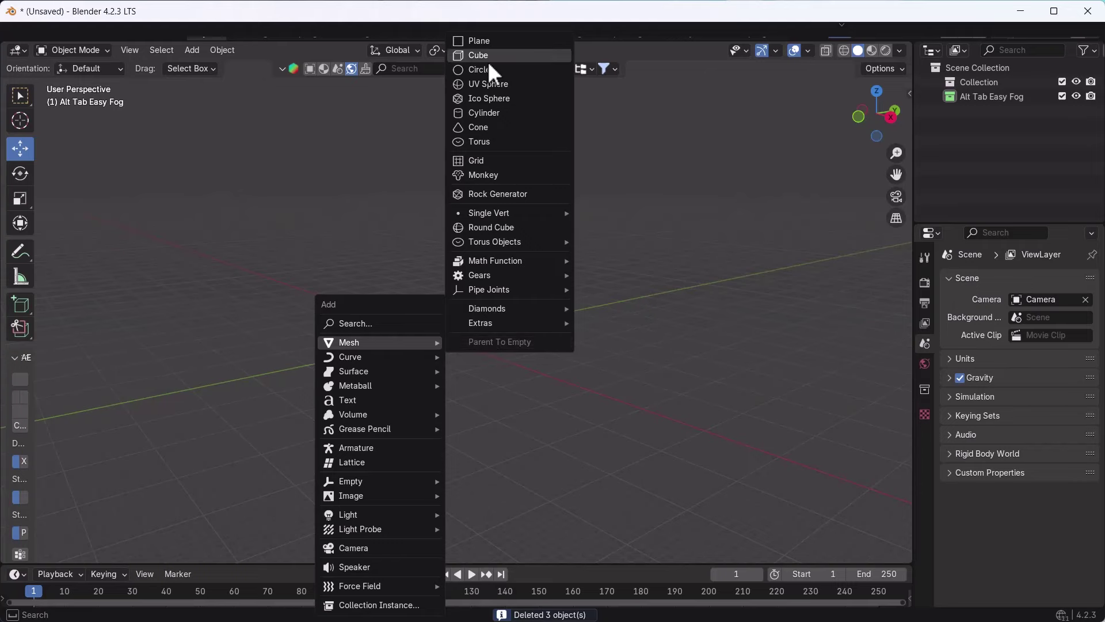
left_click(489, 58)
scroll(455, 340, "up", 3)
scroll(304, 335, "up", 5)
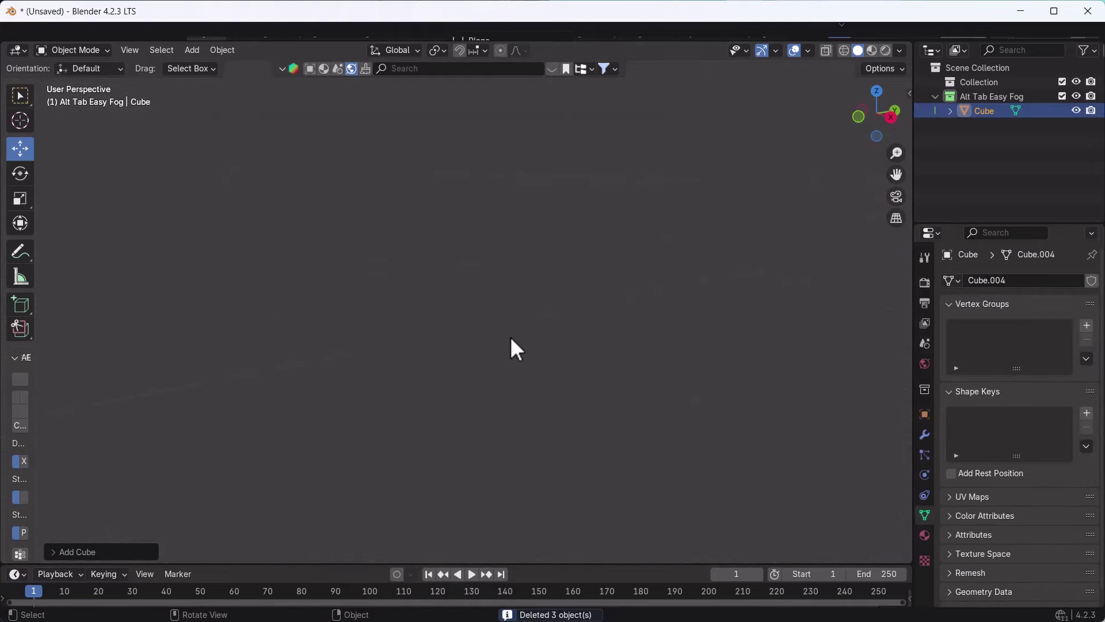
scroll(512, 345, "down", 5)
middle_click_drag(515, 346, 487, 330, "shift")
scroll(473, 328, "up", 1)
scroll(469, 326, "up", 1)
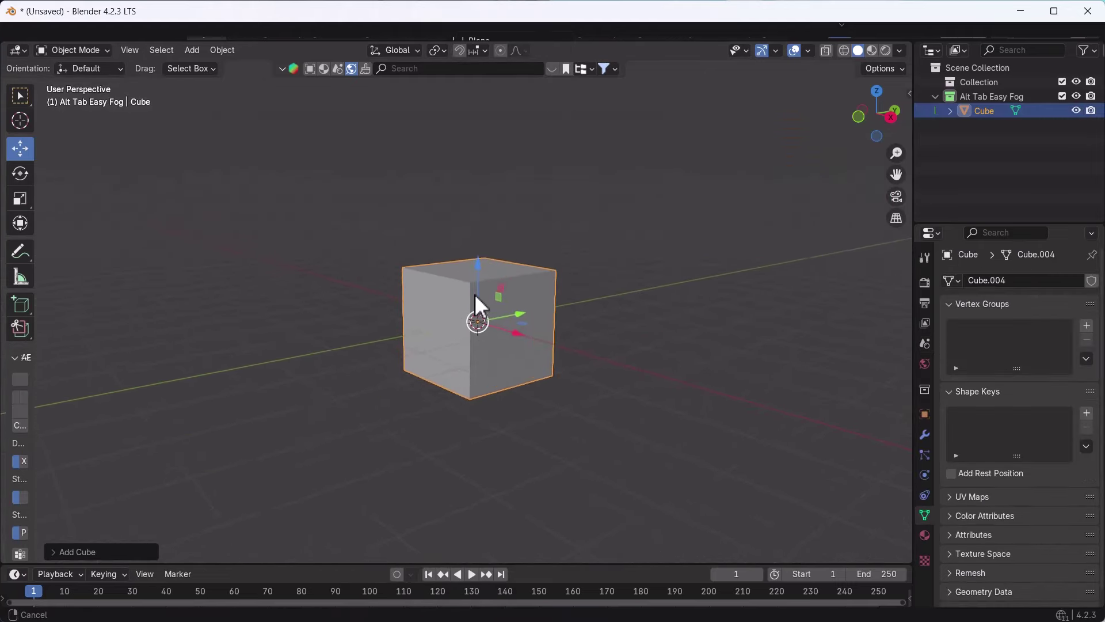
scroll(476, 301, "up", 1)
scroll(504, 325, "up", 1)
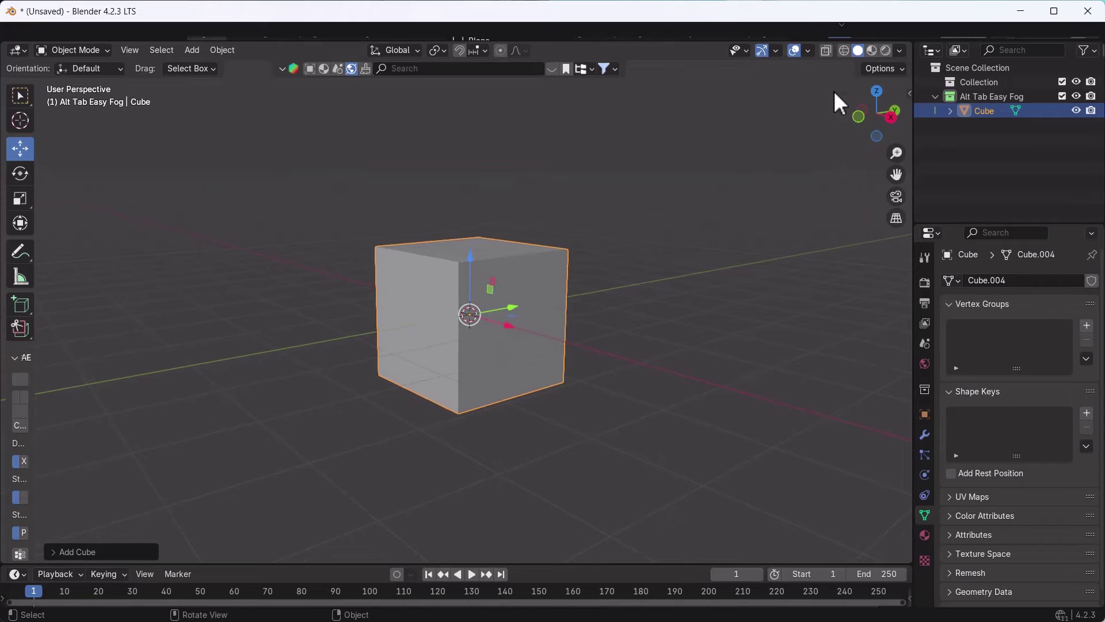
Step: Render the cube with nothing selected and the Easy Fog sidebar showing
left_click(886, 51)
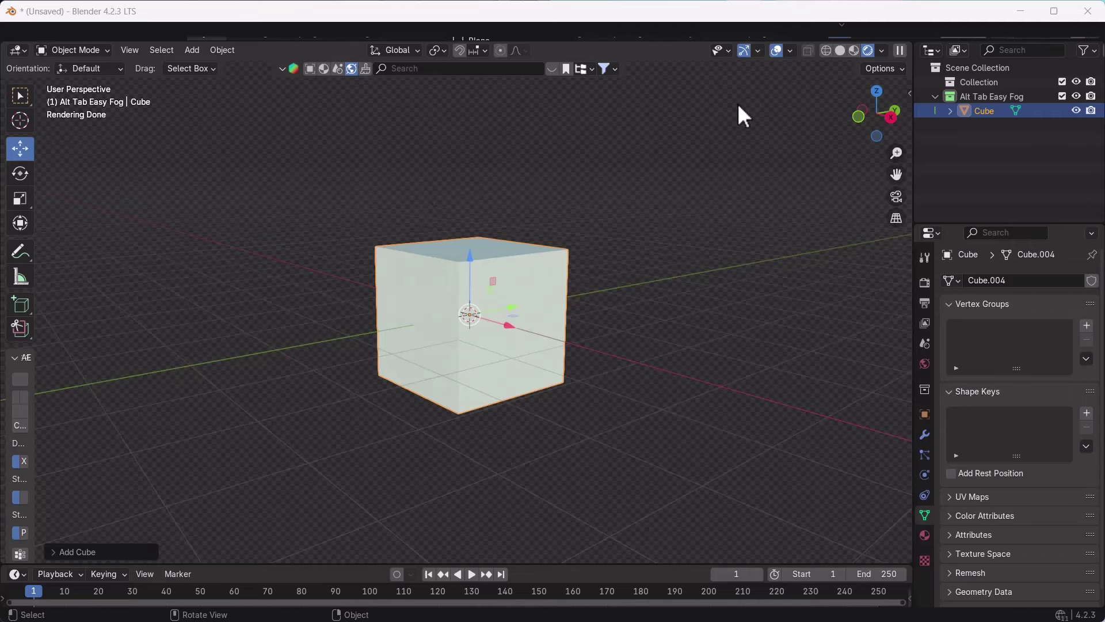
left_click(754, 271)
key("n")
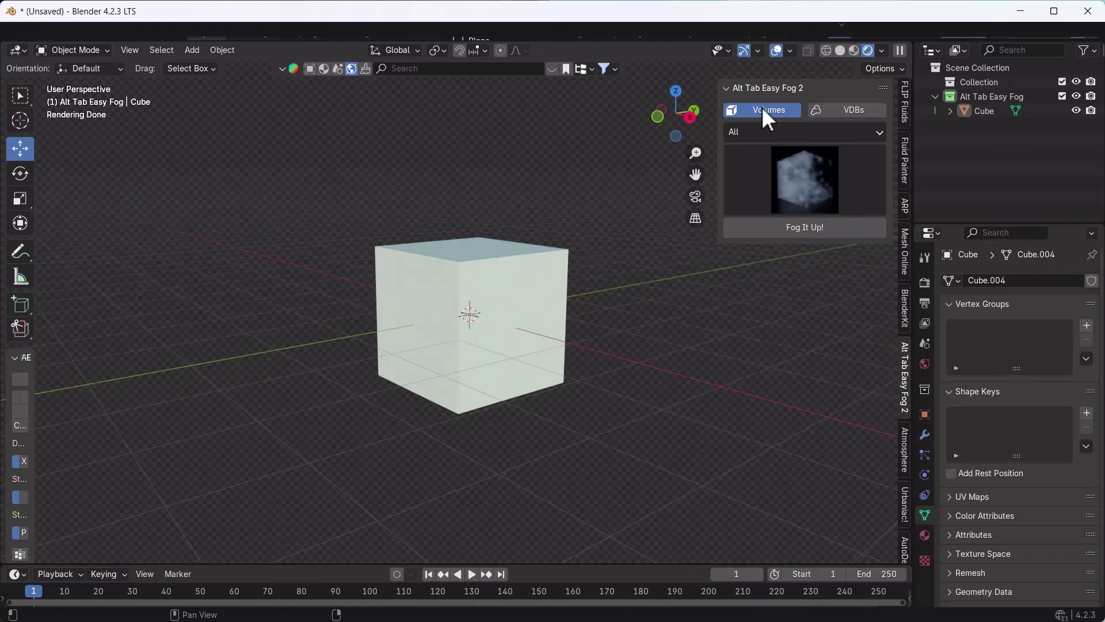
Step: Keep All fog categories, browse the preset gallery, and split the 3D view side by side
left_click(806, 135)
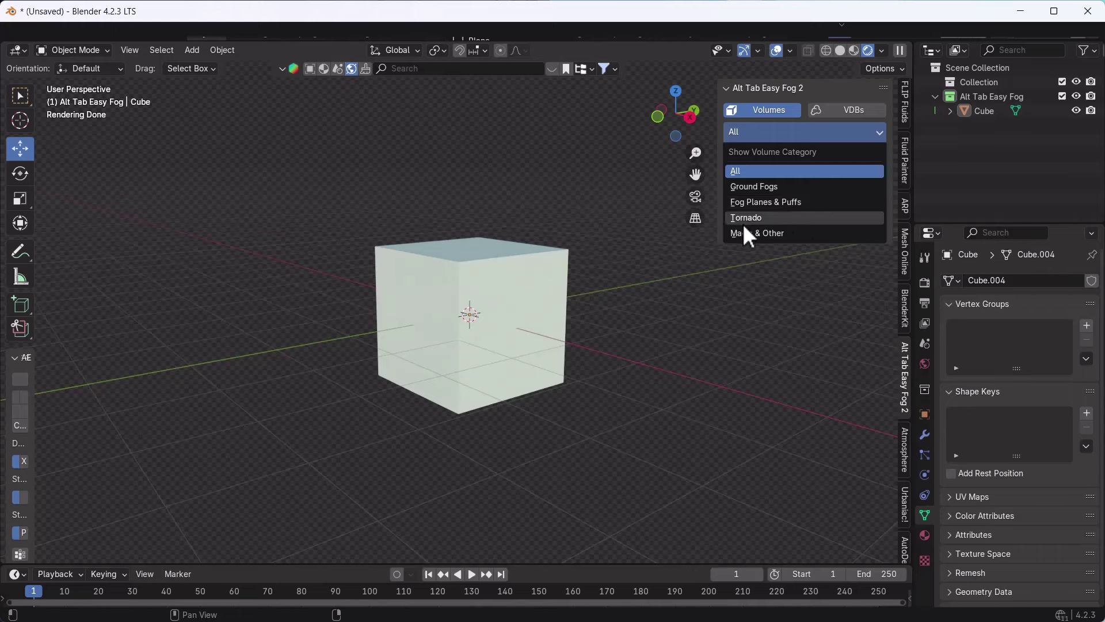
left_click(860, 171)
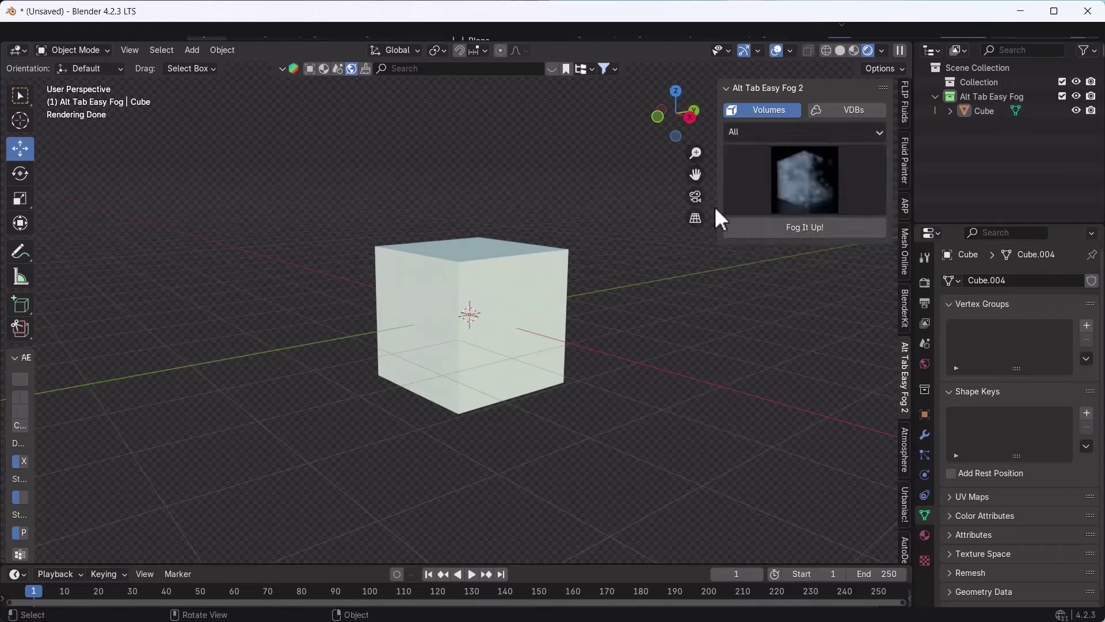
left_click(806, 199)
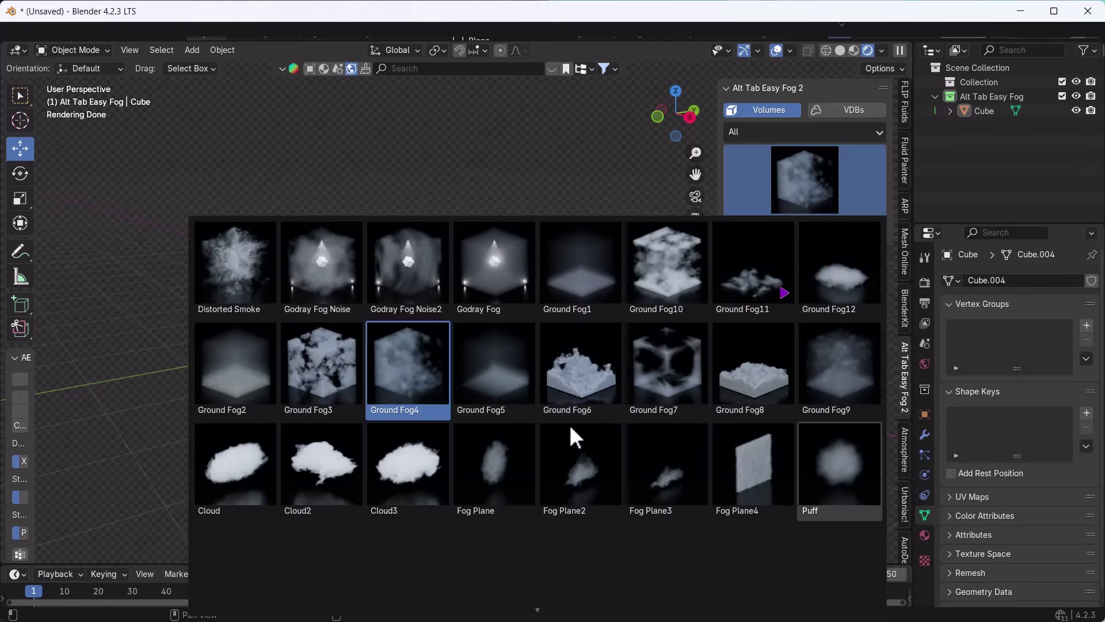
scroll(579, 430, "down", 1)
scroll(590, 433, "down", 1)
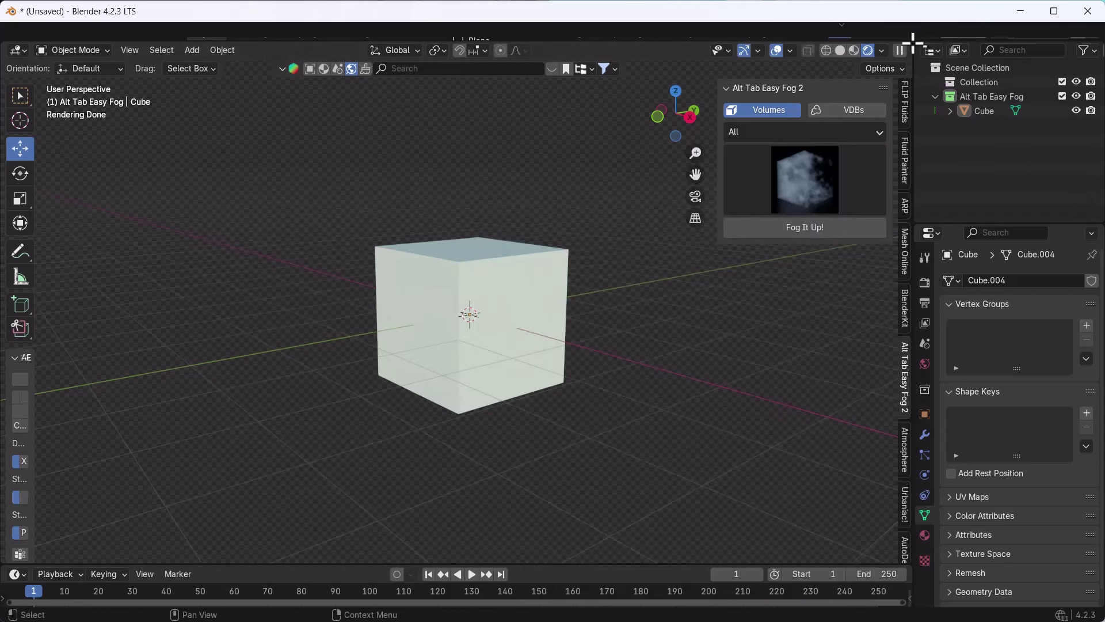
left_click_drag(913, 41, 650, 39)
Step: Make the right area an Asset Browser and browse its catalogs and libraries
left_click(661, 50)
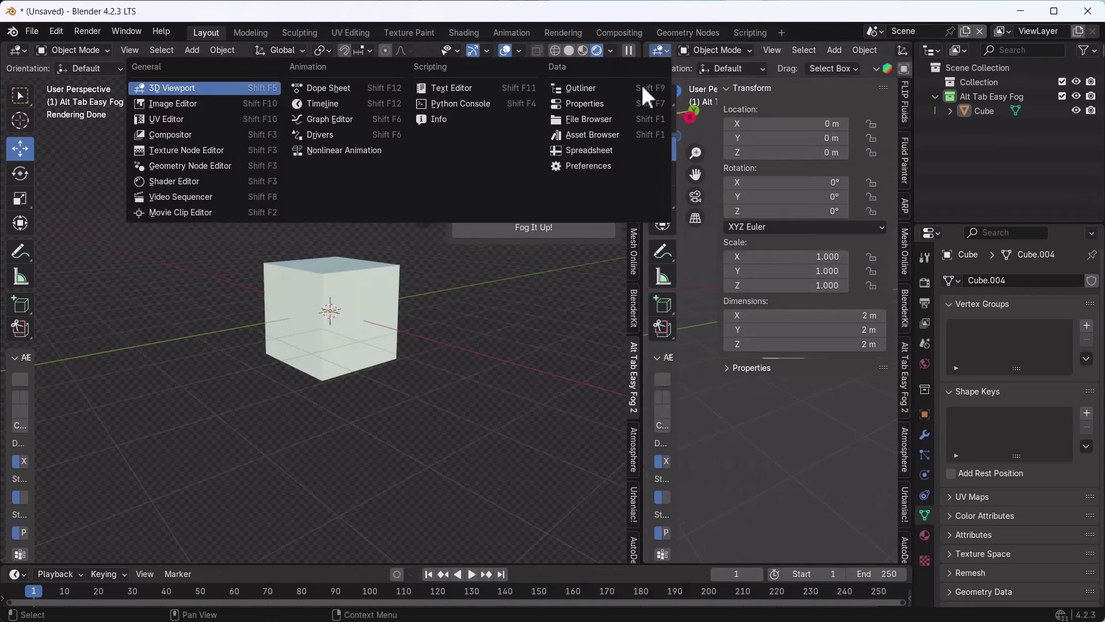
left_click(599, 133)
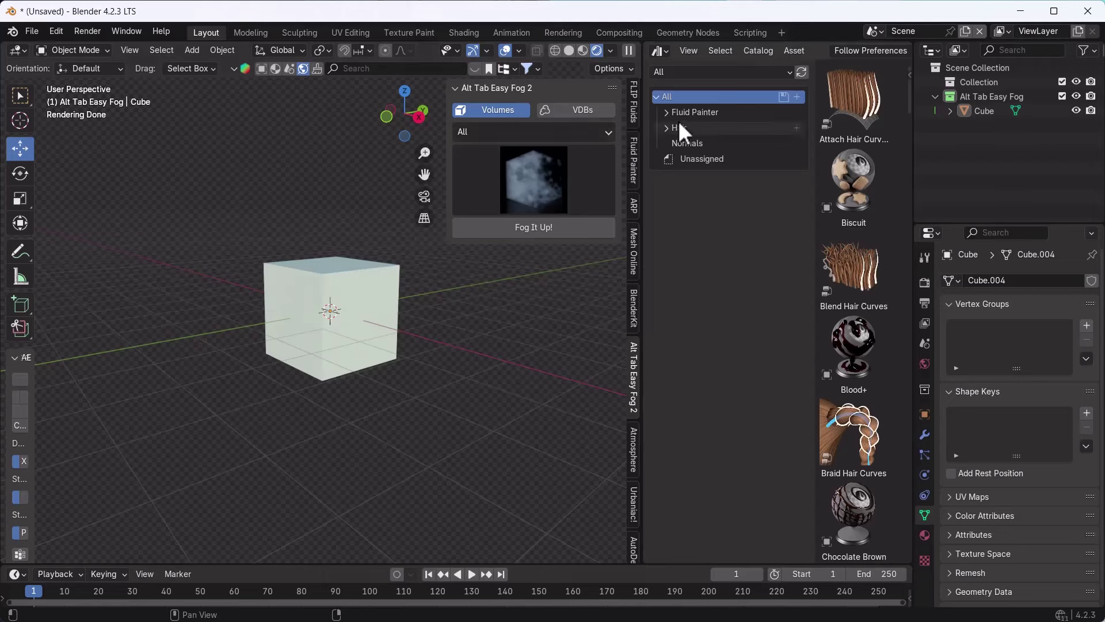
left_click(693, 159)
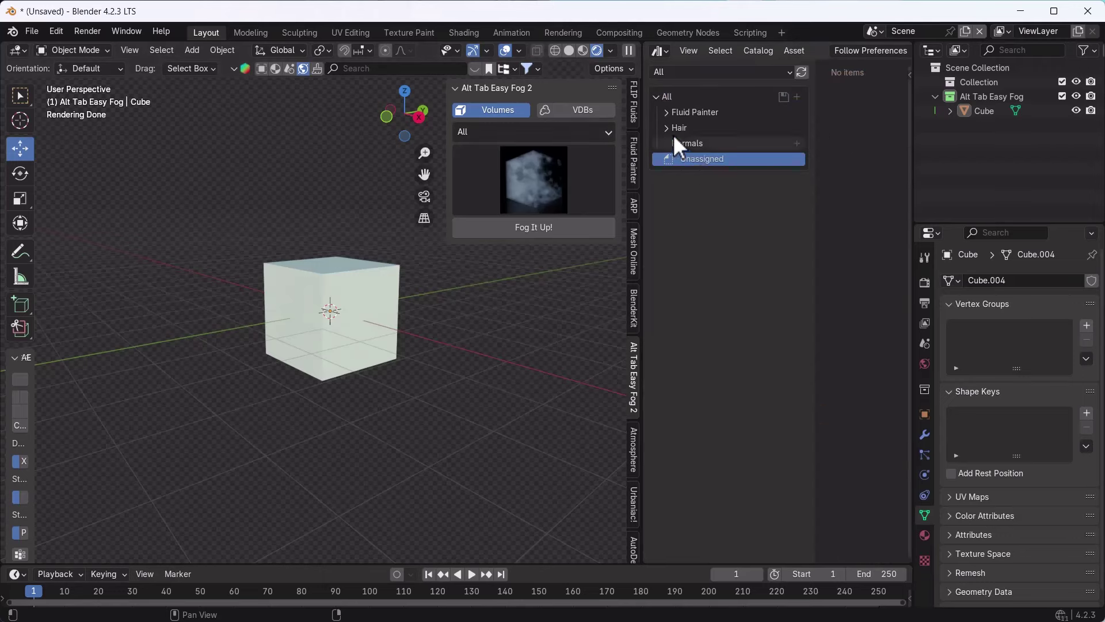
left_click(675, 134)
left_click(656, 96)
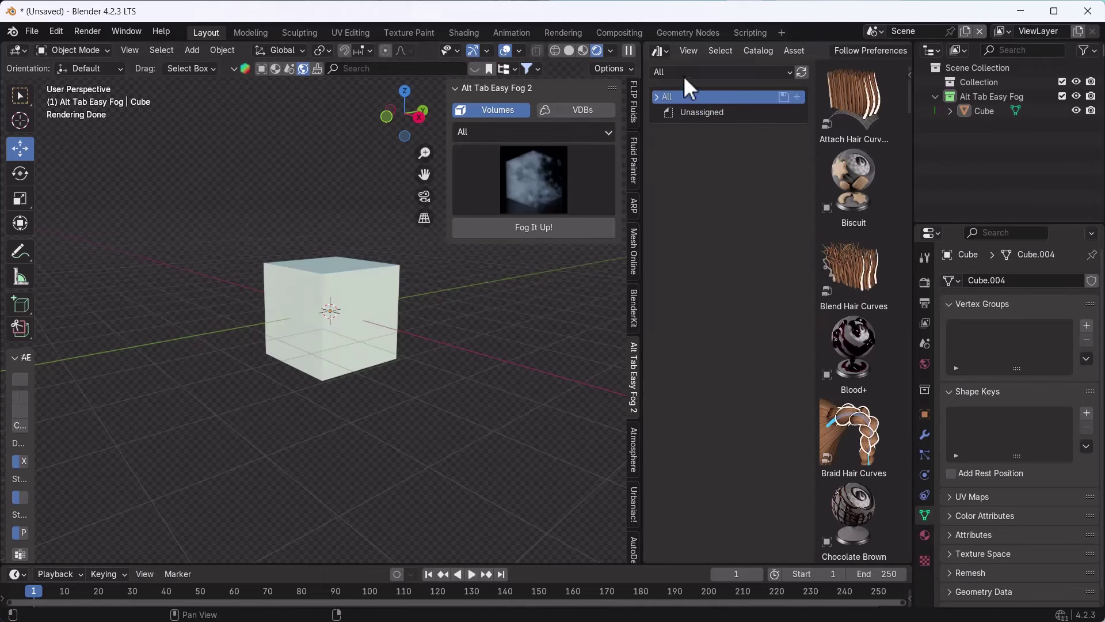
left_click(684, 73)
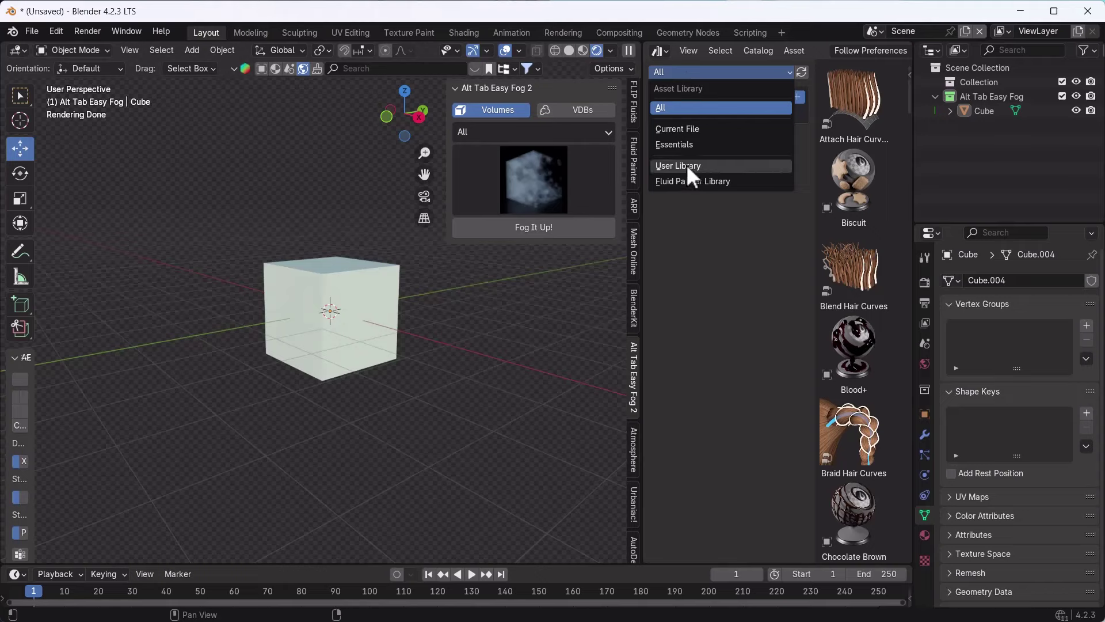
left_click(678, 128)
left_click(686, 112)
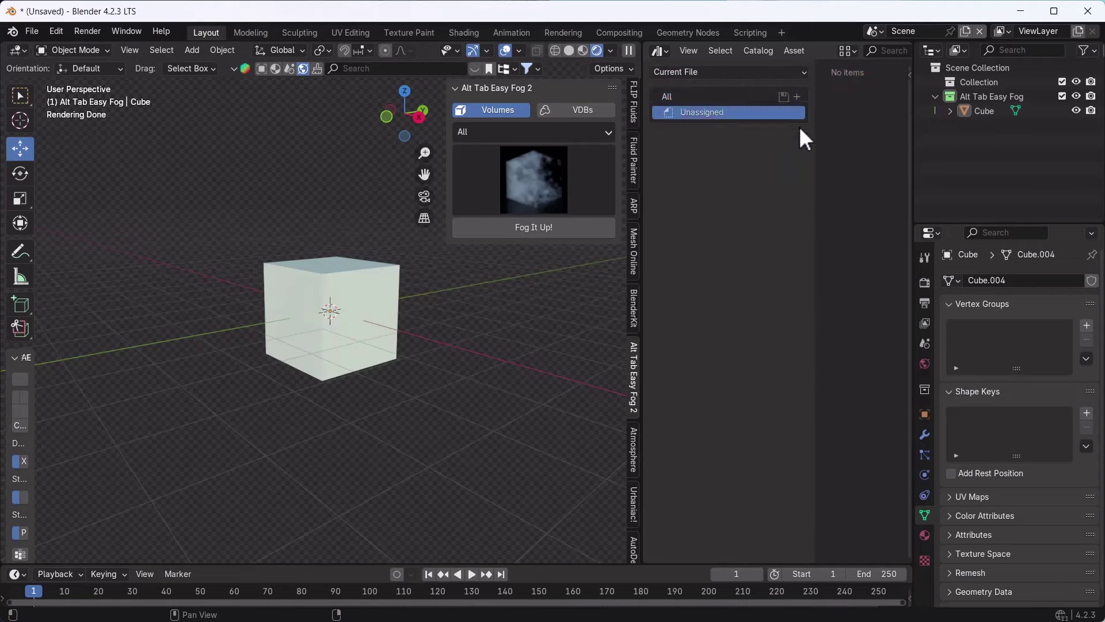
left_click(684, 97)
left_click(660, 51)
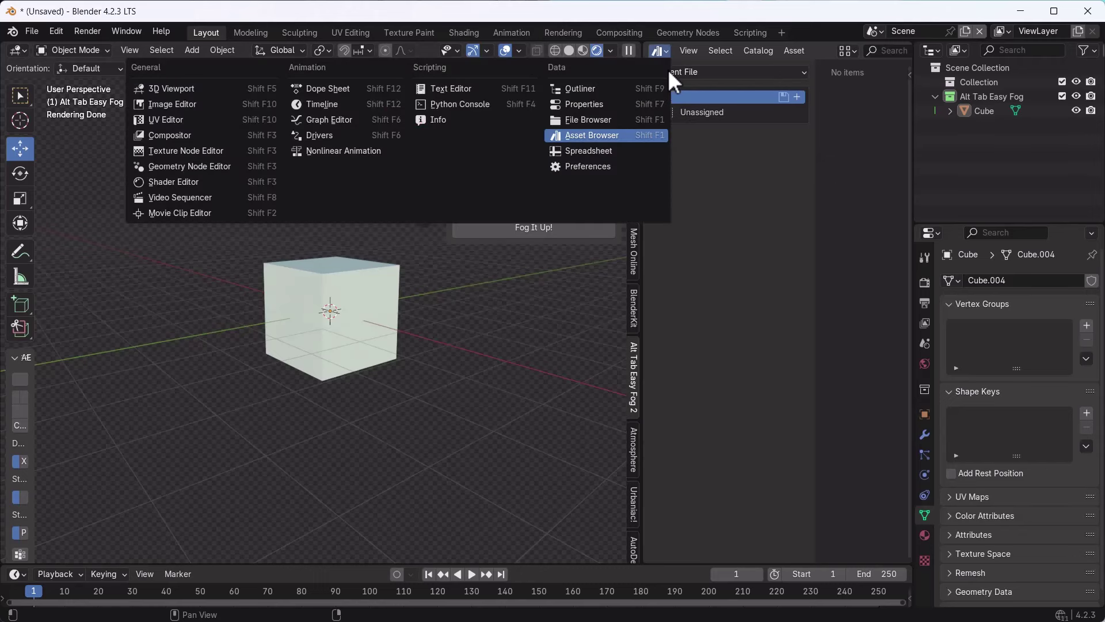
left_click(691, 70)
left_click(670, 98)
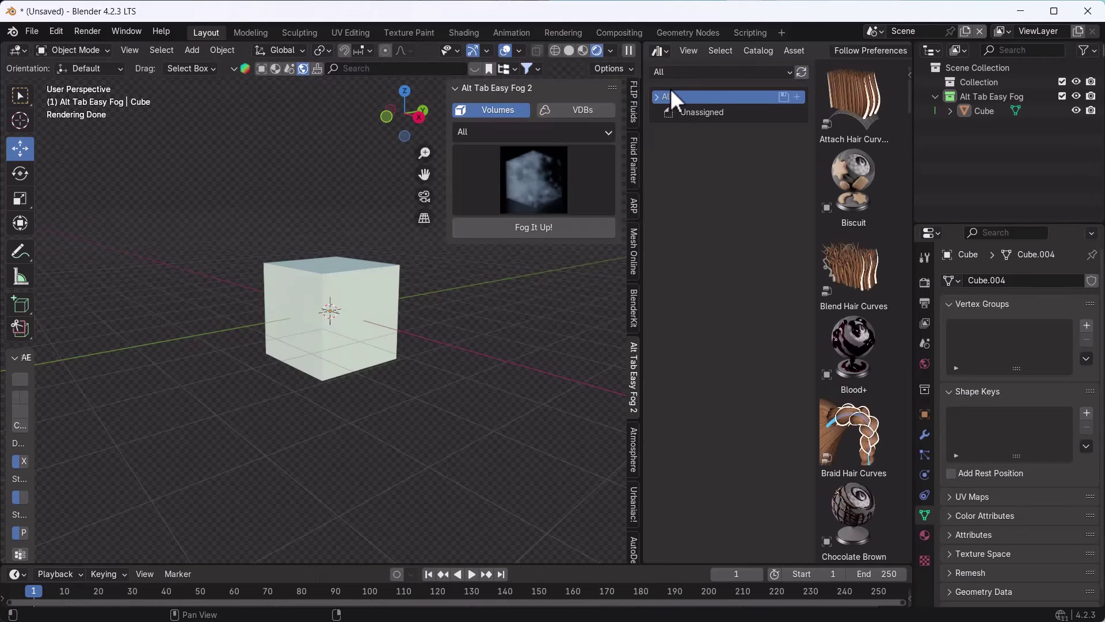
Step: Join the right area back into one 3D view and reopen the fog preset gallery
scroll(849, 270, "down", 5)
scroll(858, 302, "down", 4)
scroll(852, 335, "down", 3)
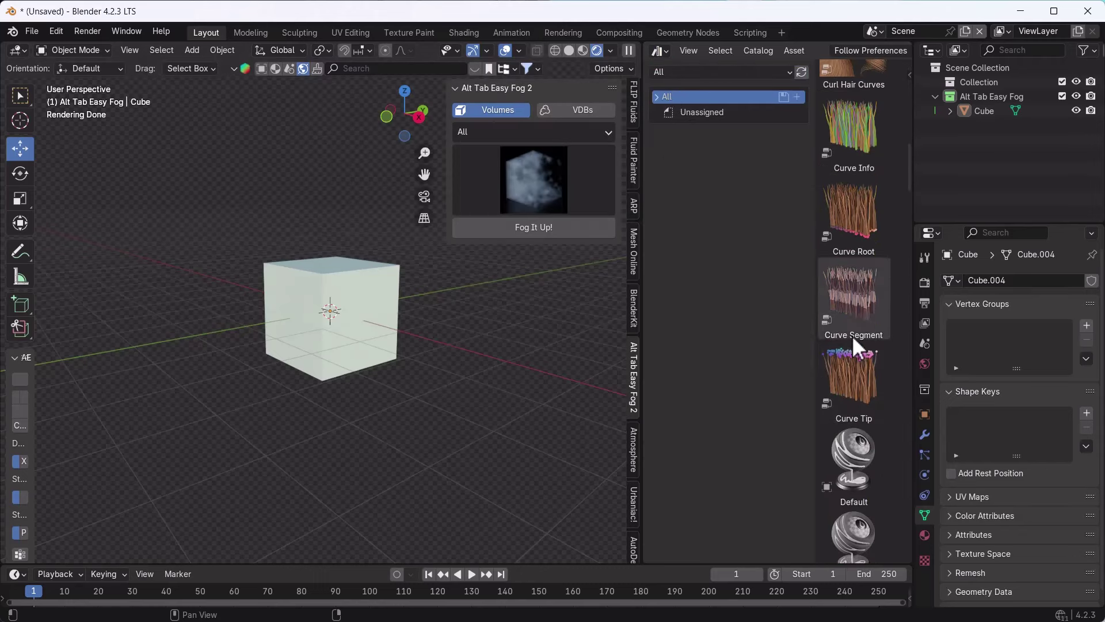
scroll(875, 341, "down", 3)
scroll(875, 340, "down", 3)
scroll(877, 345, "down", 3)
scroll(879, 361, "down", 3)
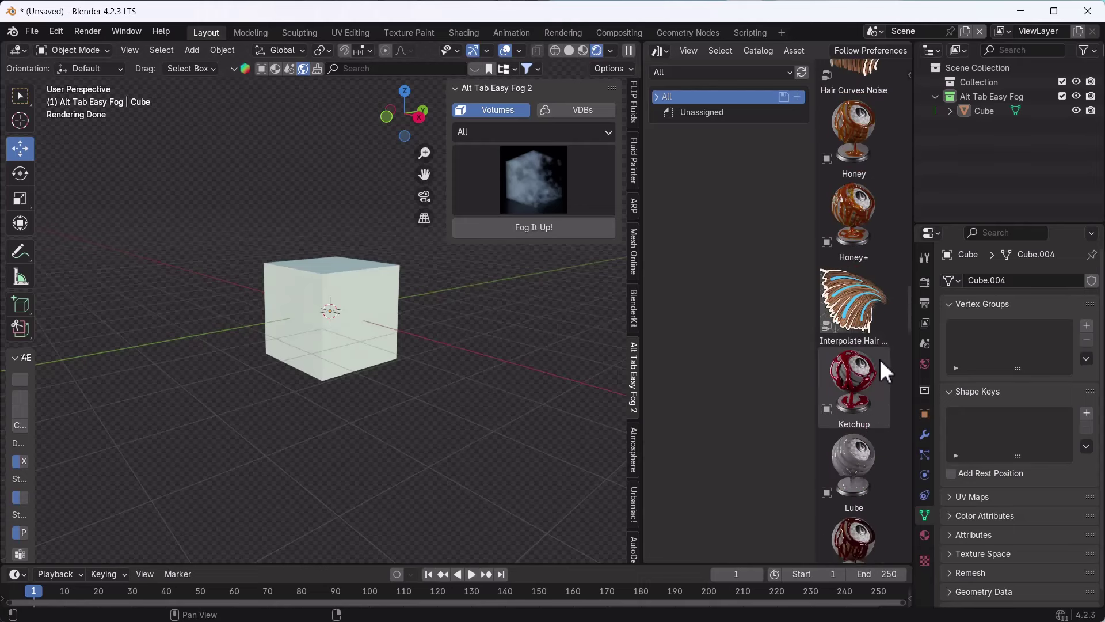
scroll(880, 358, "down", 3)
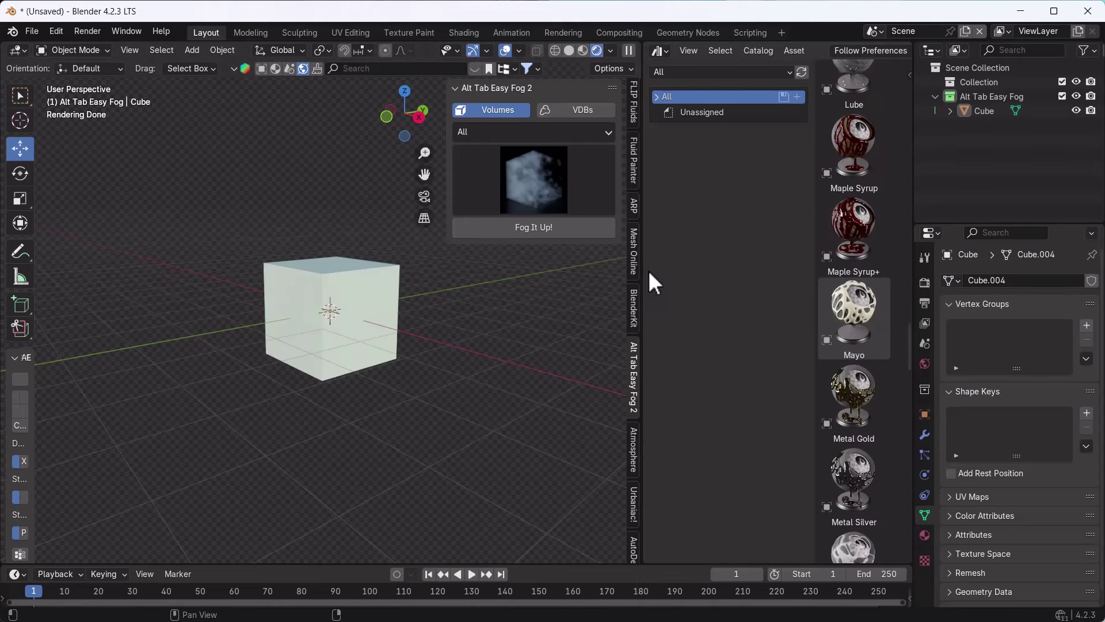
mouse_move(642, 271)
left_mouse_down()
mouse_move(518, 275)
mouse_move(578, 268)
mouse_move(793, 165)
left_mouse_up()
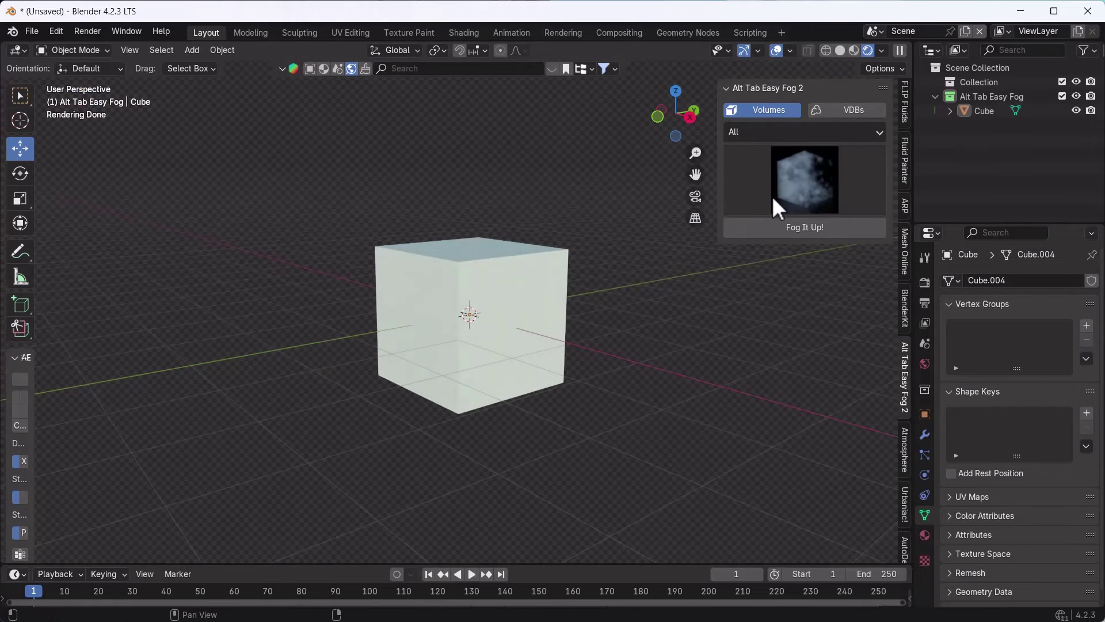
left_click(815, 175)
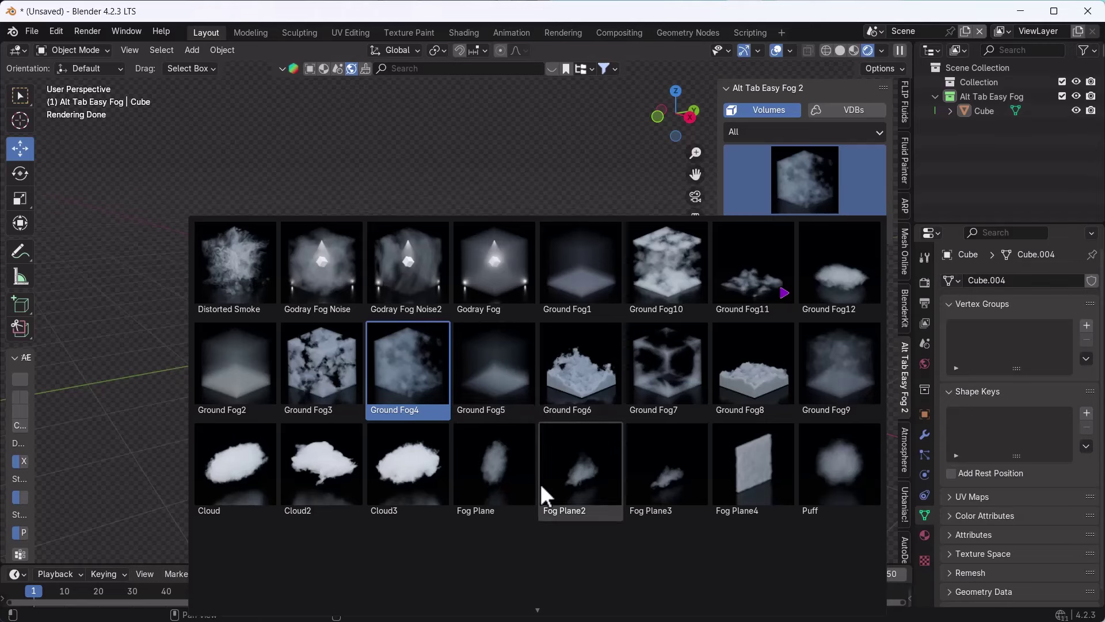
Step: Pick the Ground Fog5 preset and create its fog volume around the cube
scroll(481, 356, "down", 5)
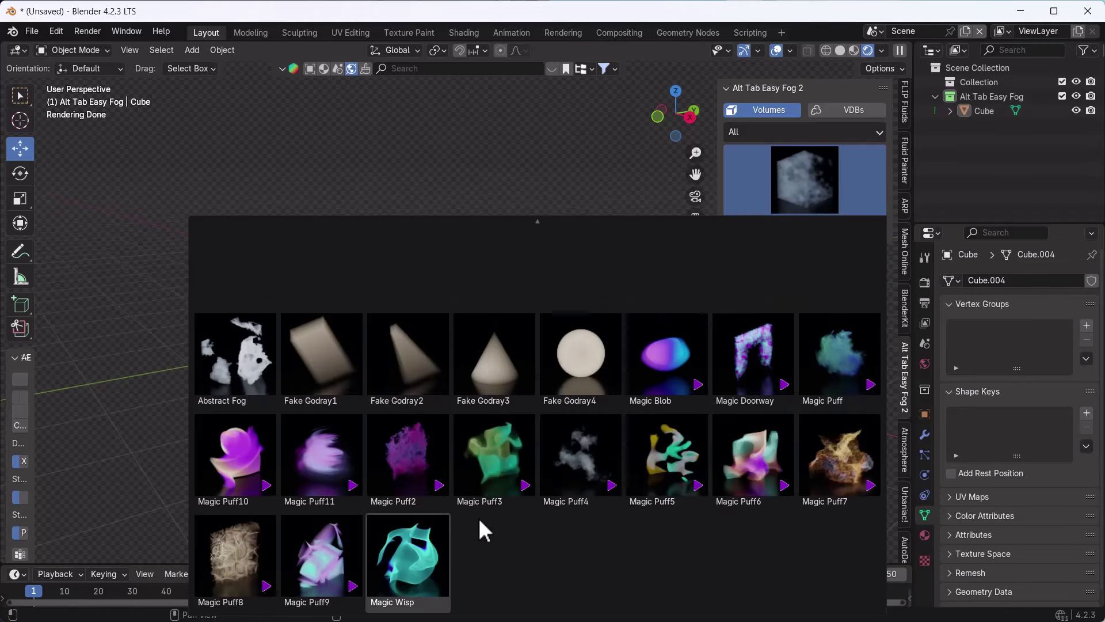
scroll(478, 519, "up", 5)
left_click(467, 350)
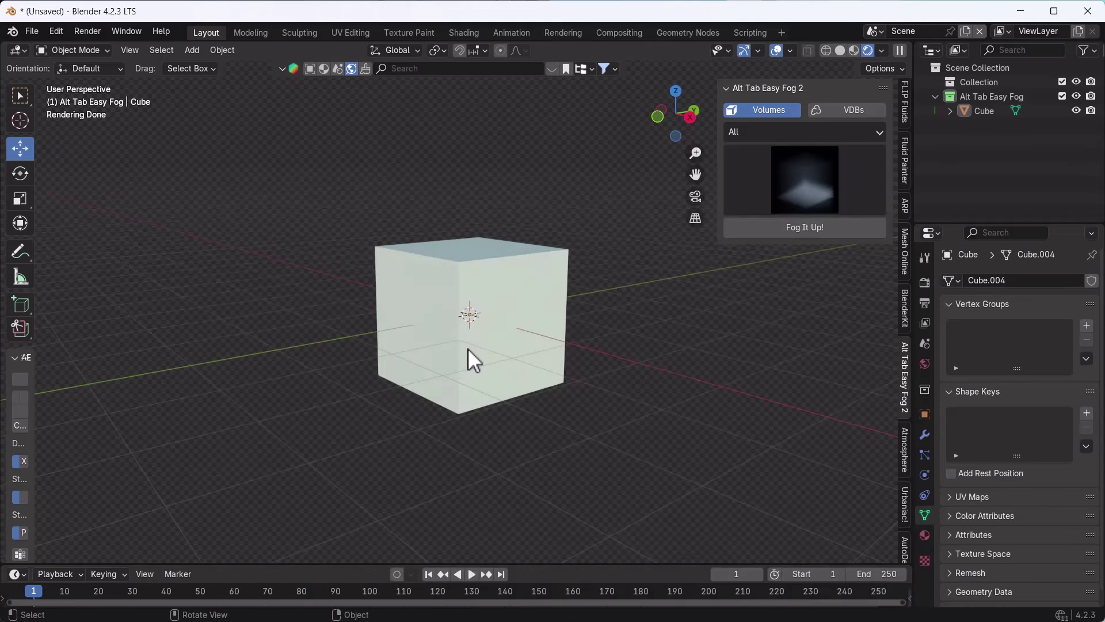
scroll(393, 338, "down", 5)
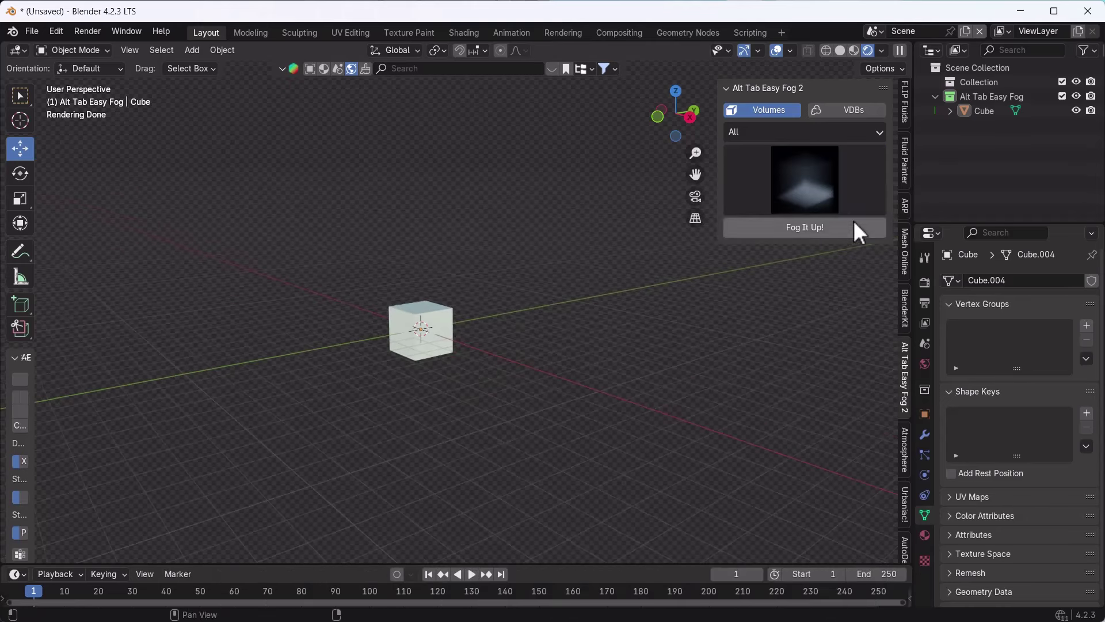
left_click(802, 231)
Step: Move the Ground Fog5 volume up and toward the viewer
left_click_drag(372, 303, 410, 190)
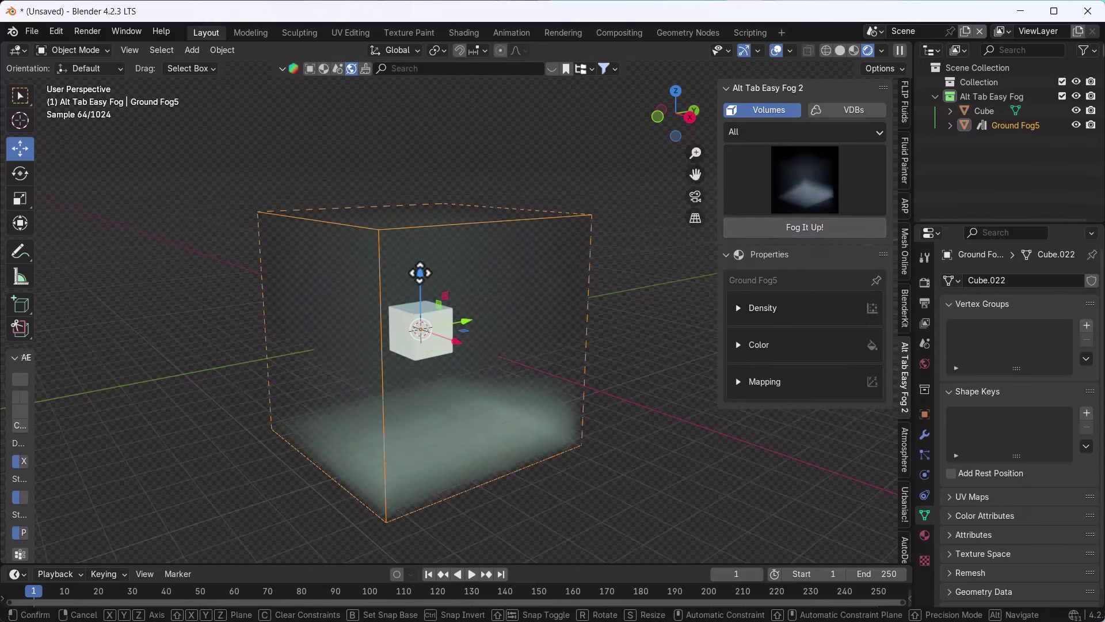
scroll(433, 368, "up", 4)
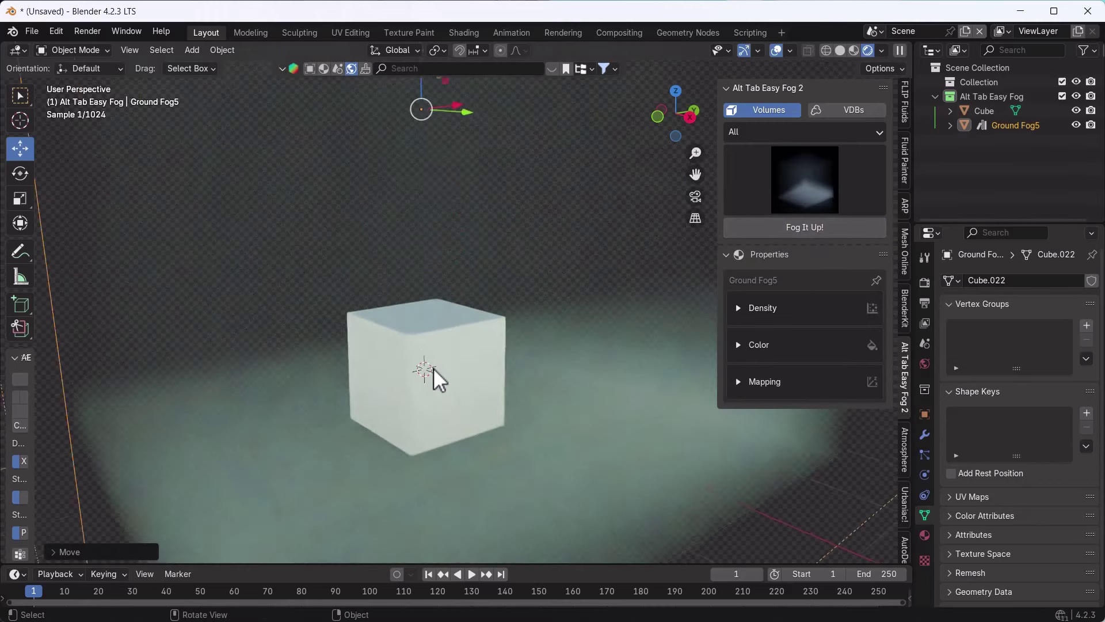
scroll(430, 370, "up", 2)
scroll(427, 377, "down", 1)
scroll(412, 380, "down", 2)
scroll(418, 380, "down", 1)
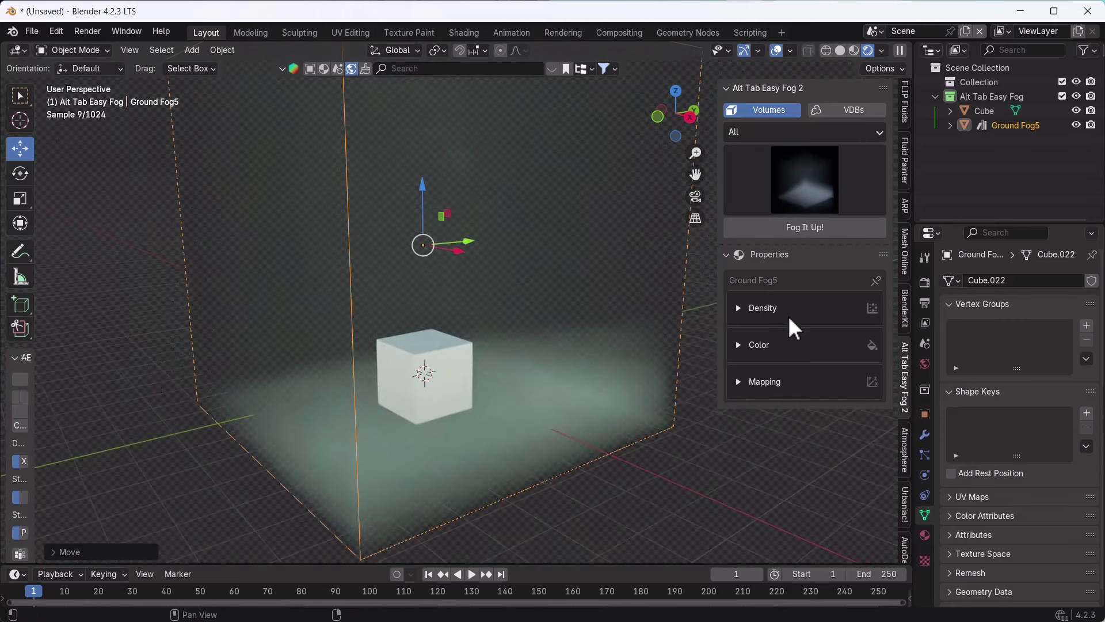
Step: Lower the fog density and tint the fog colour pale grey-blue
left_click(738, 308)
mouse_move(817, 334)
left_mouse_down()
mouse_move(760, 334)
mouse_move(841, 334)
mouse_move(794, 334)
left_mouse_up()
left_click(738, 308)
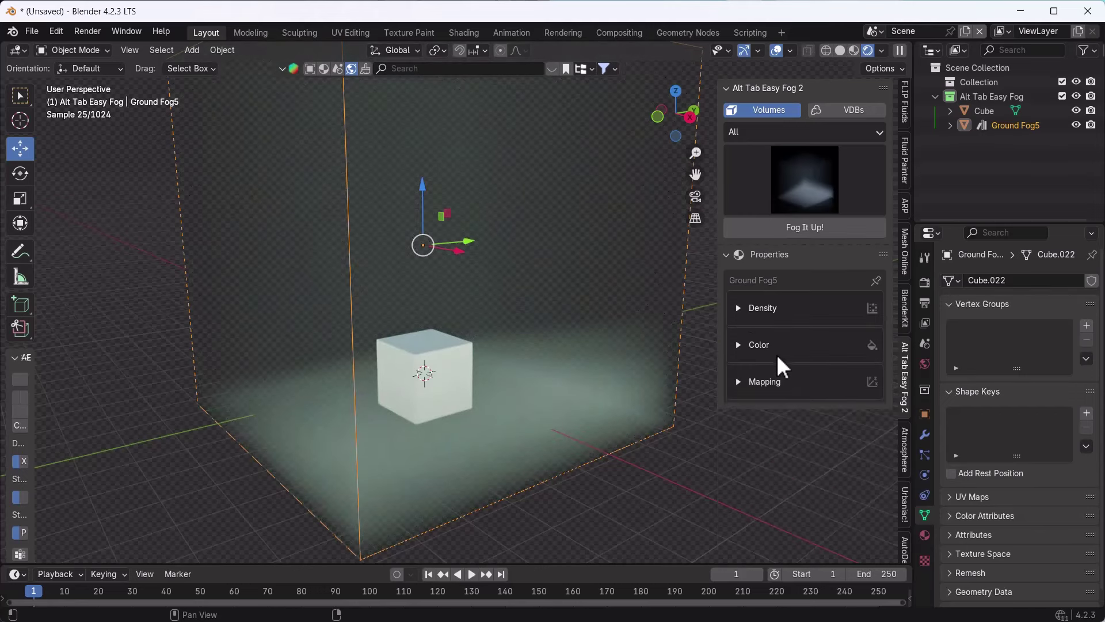
left_click(744, 350)
left_click(779, 371)
mouse_move(801, 204)
left_mouse_down()
mouse_move(863, 214)
mouse_move(801, 201)
left_mouse_up()
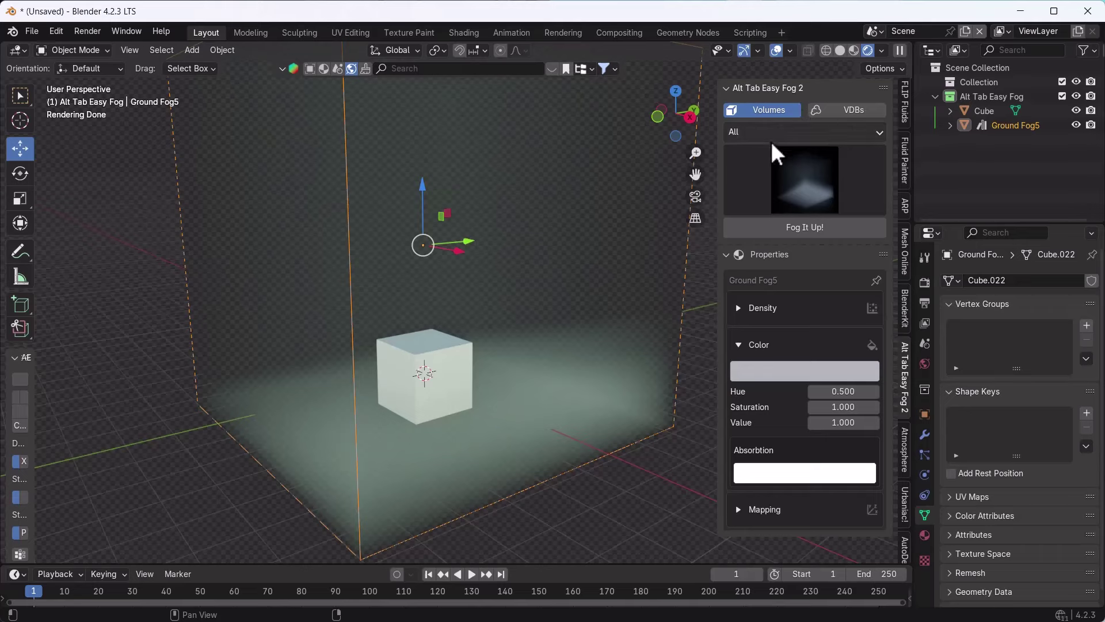
Step: Set the fog mapping rotation to X 0° and Y -75° so it lies flat
left_click(744, 343)
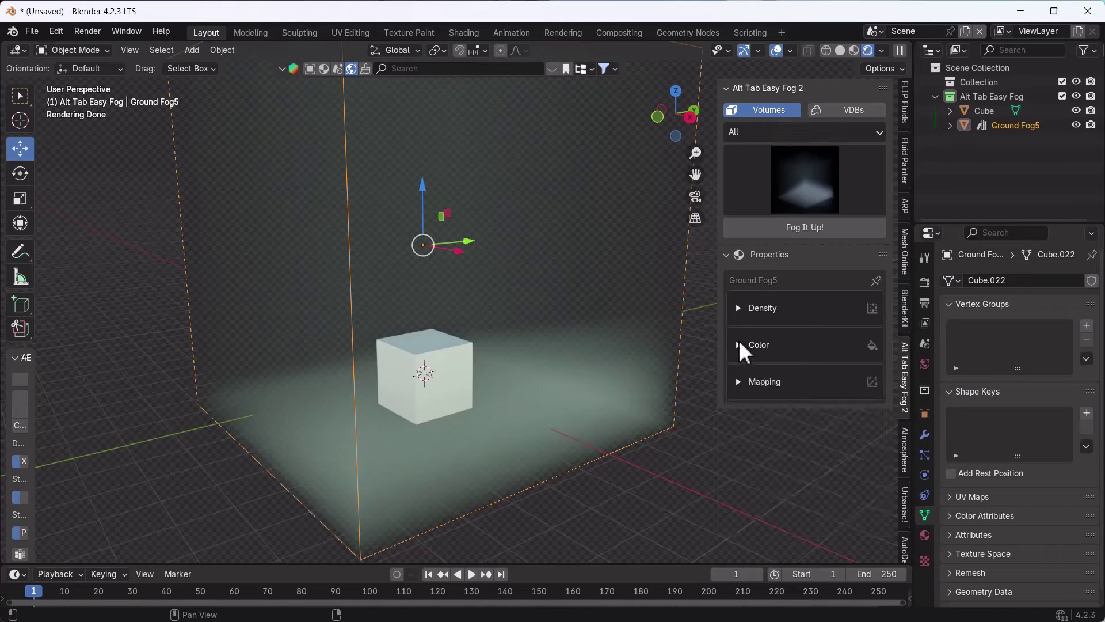
left_click(744, 382)
scroll(777, 449, "down", 1)
scroll(797, 478, "up", 1)
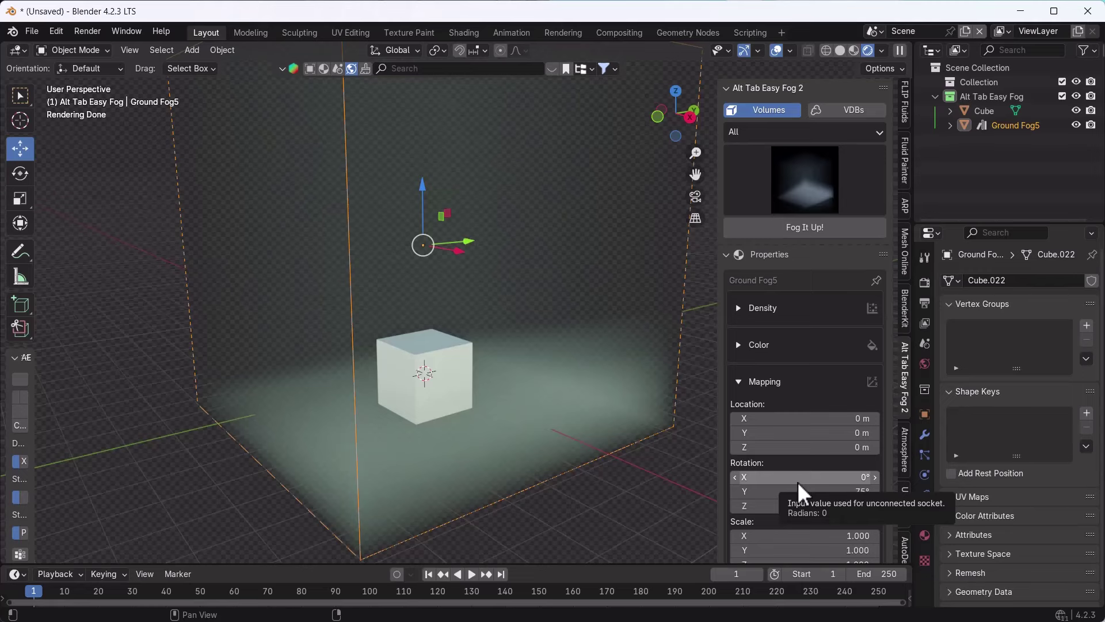
left_click_drag(798, 479, 679, 492)
key("ctrl+z")
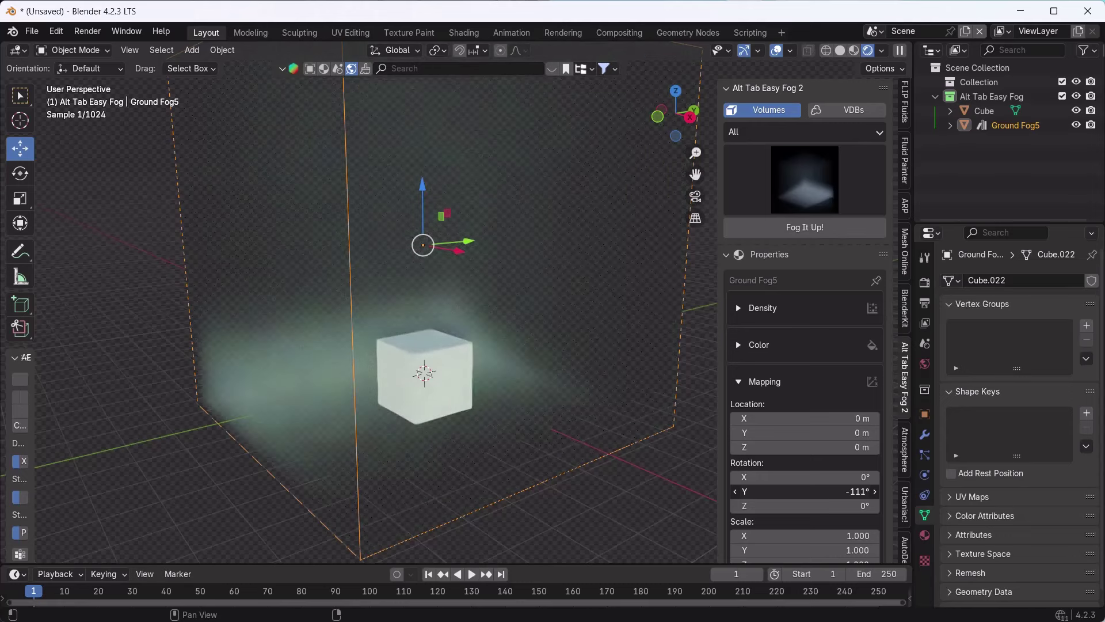
mouse_move(679, 493)
left_mouse_down()
mouse_move(800, 551)
mouse_move(898, 535)
mouse_move(794, 536)
left_mouse_up()
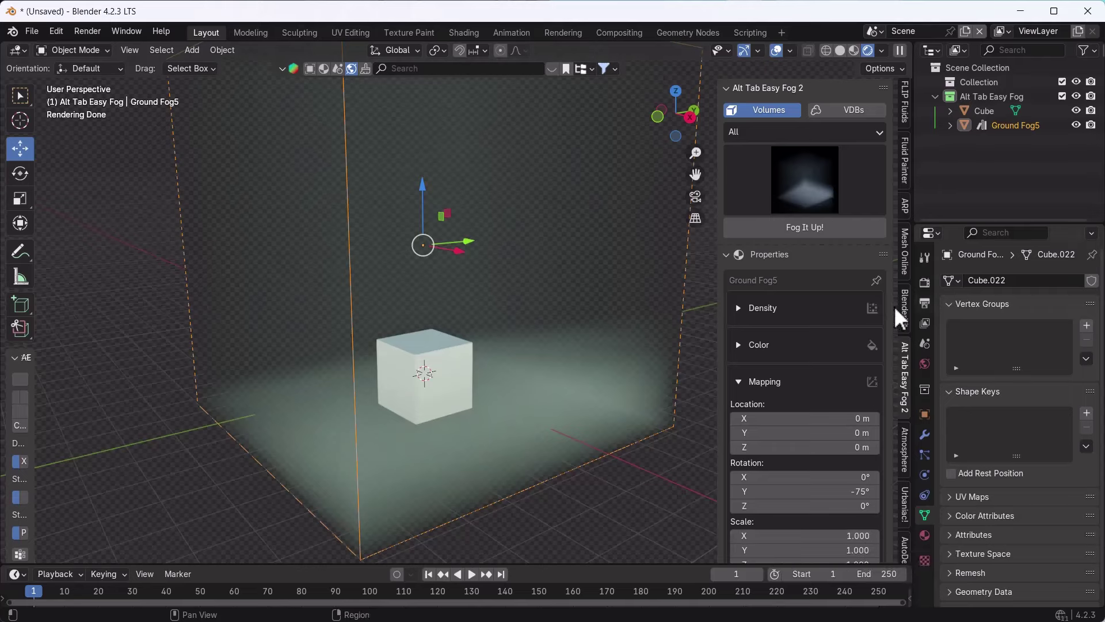
scroll(793, 403, "down", 1)
left_click(740, 357)
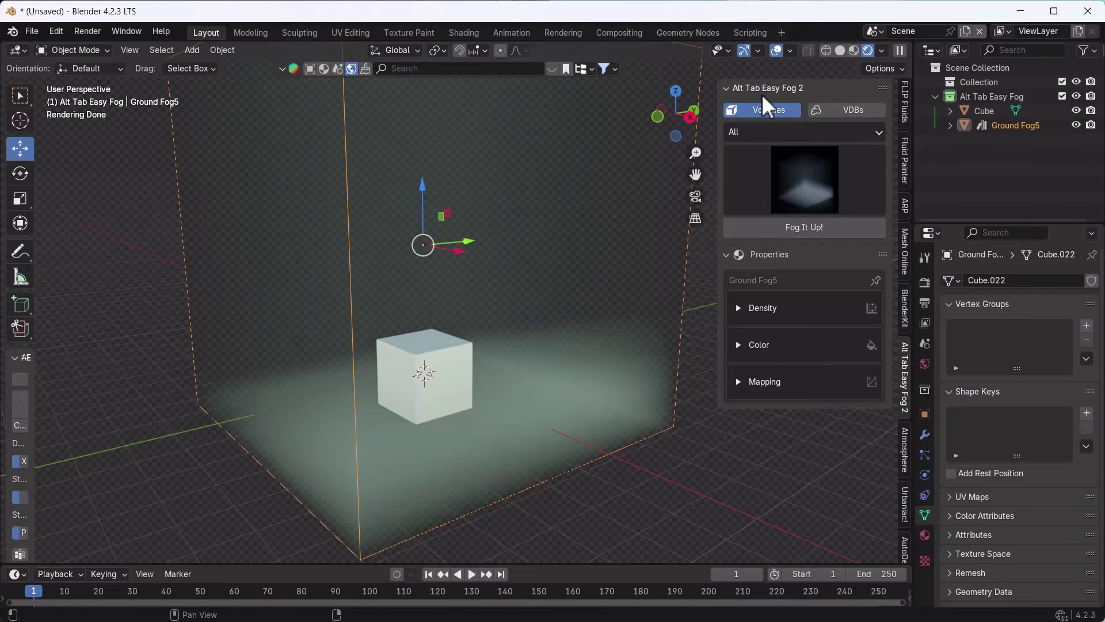
Step: Switch to the Isometric Church scene and delete only the Ground Fog5 box
left_click(848, 53)
left_click(886, 32)
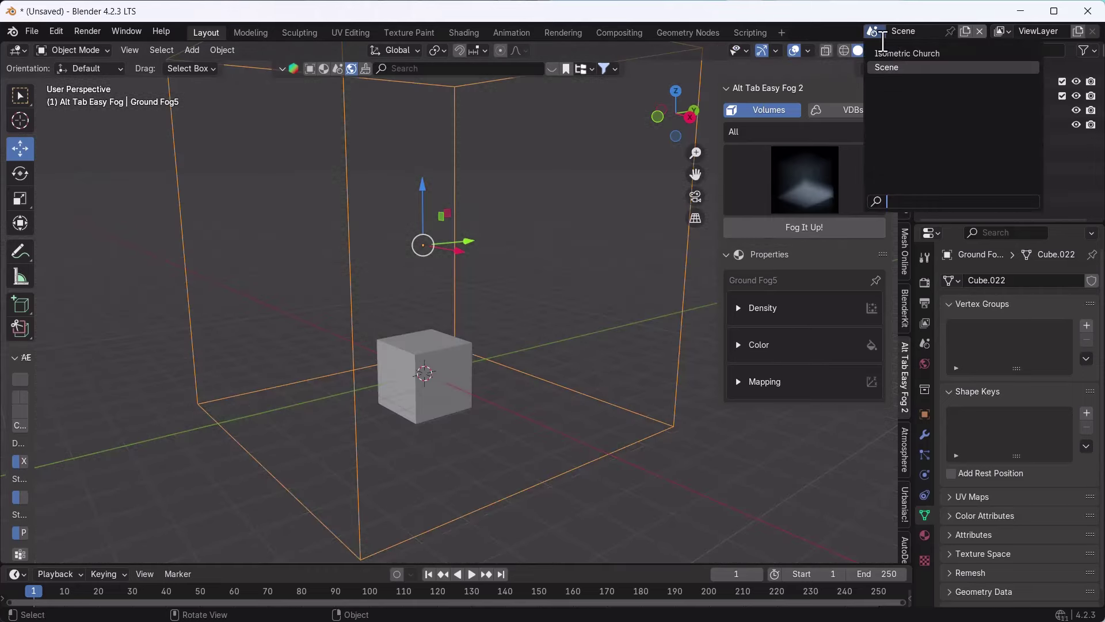
key("Return")
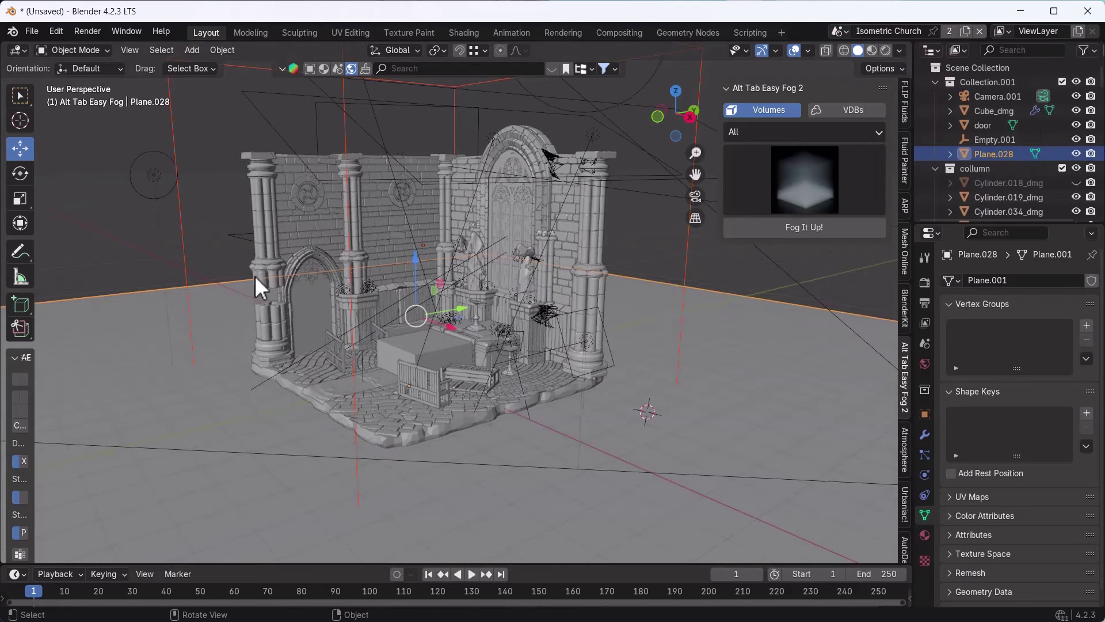
key("Home")
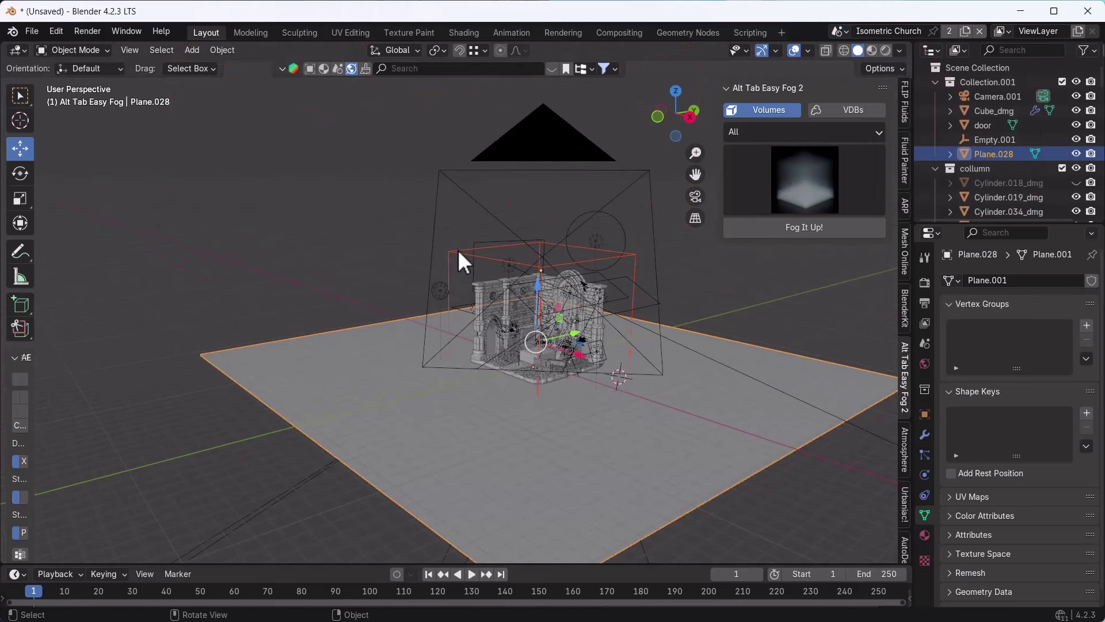
key("Delete")
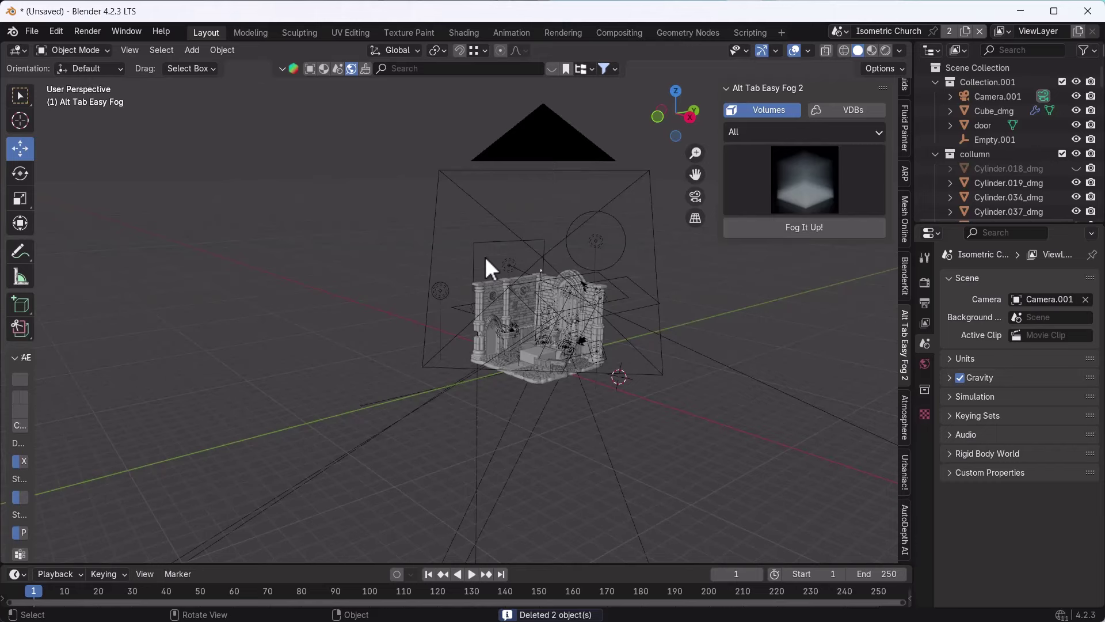
key("ctrl+z")
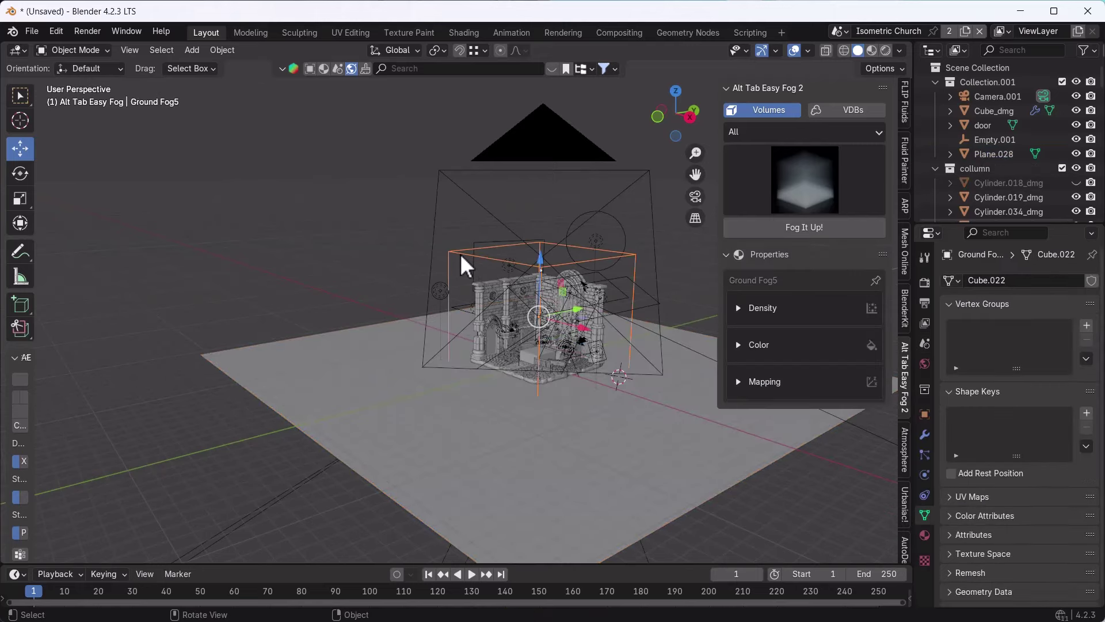
key("Delete")
Step: Render the camera view, delete the stray white cube, and hide overlays
key("KP_0")
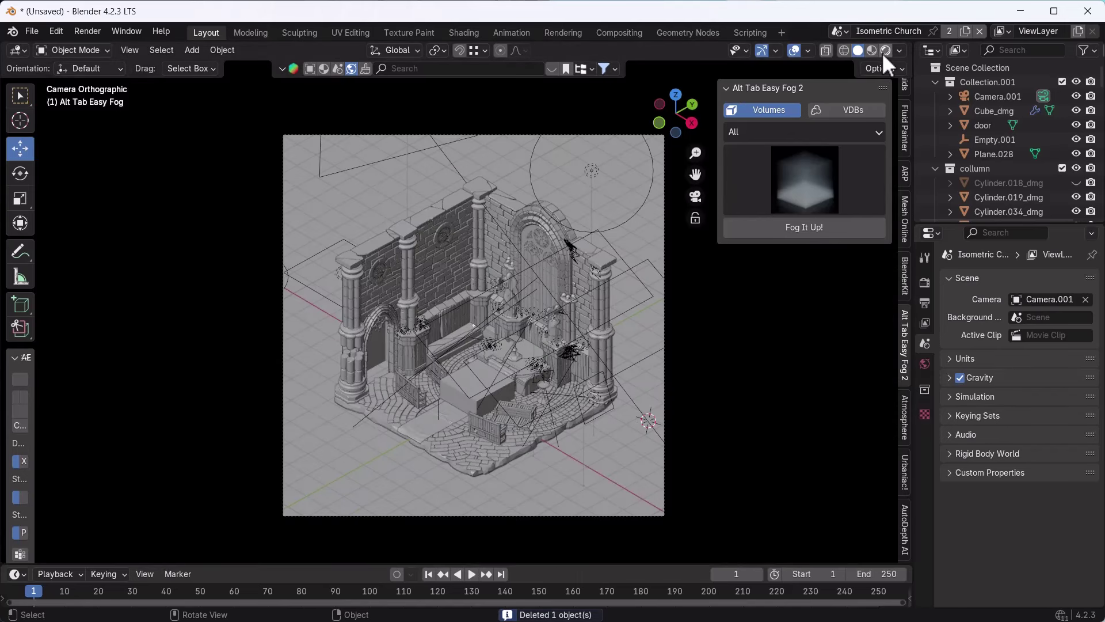
key("z")
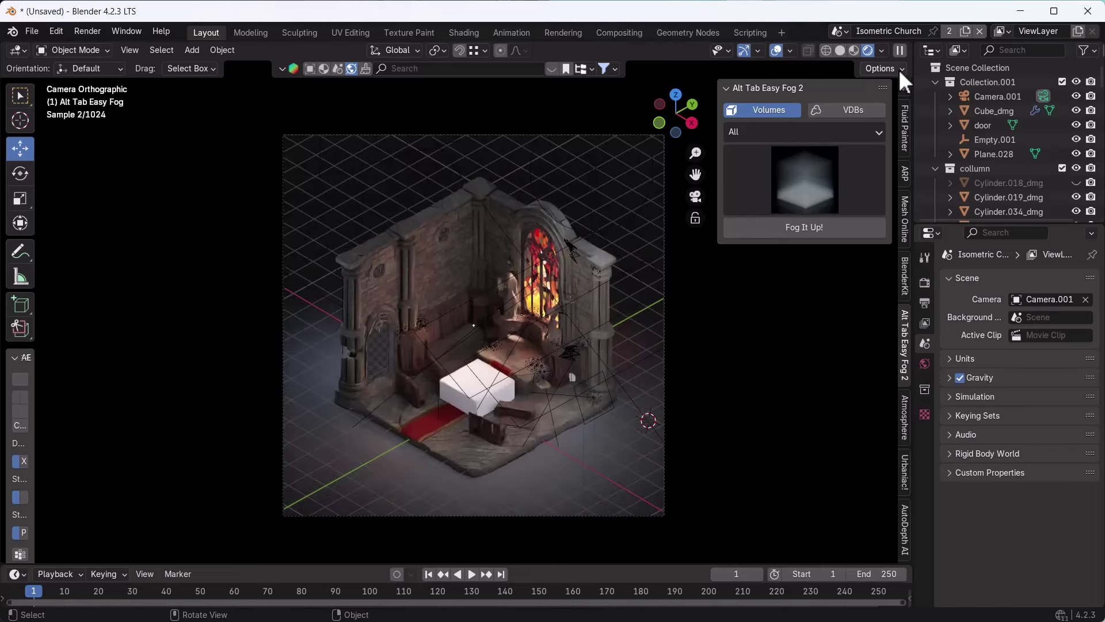
left_click(457, 389)
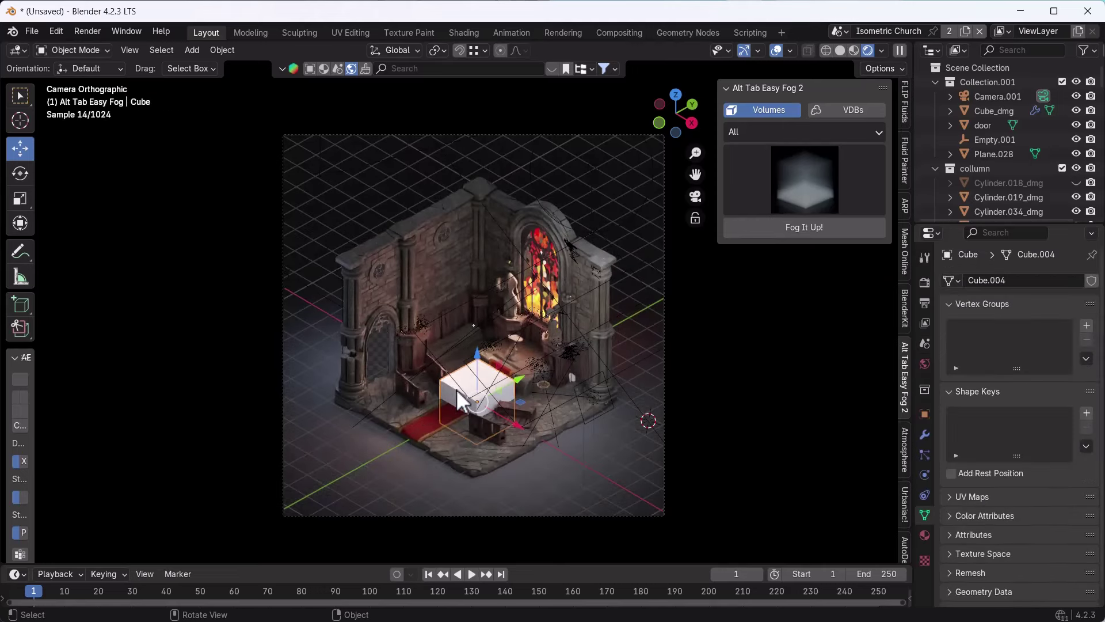
key("Delete")
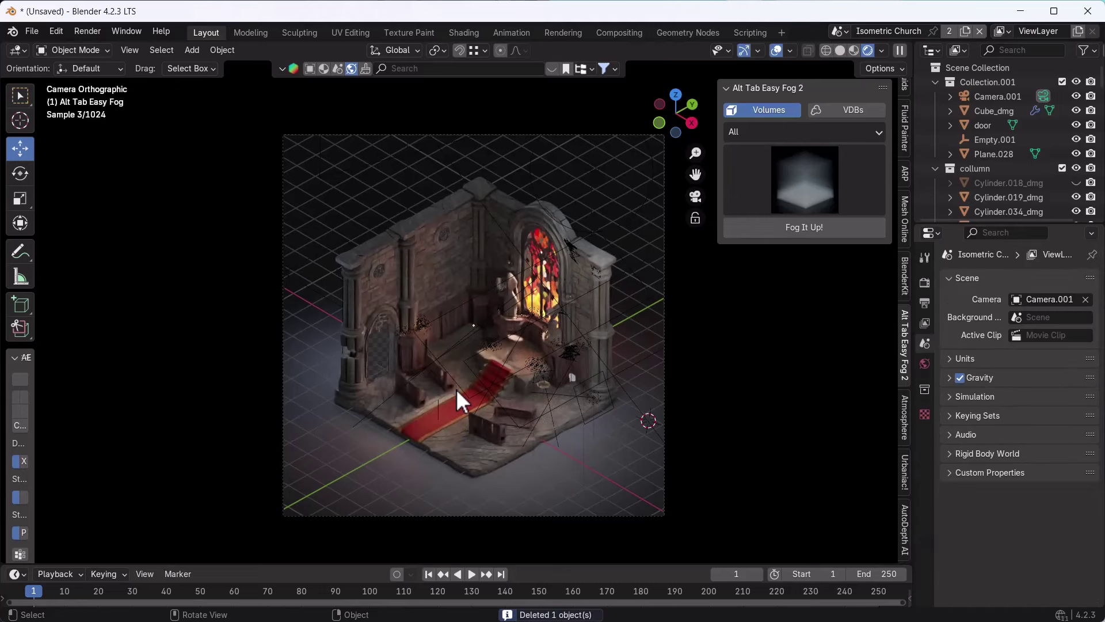
left_click(777, 51)
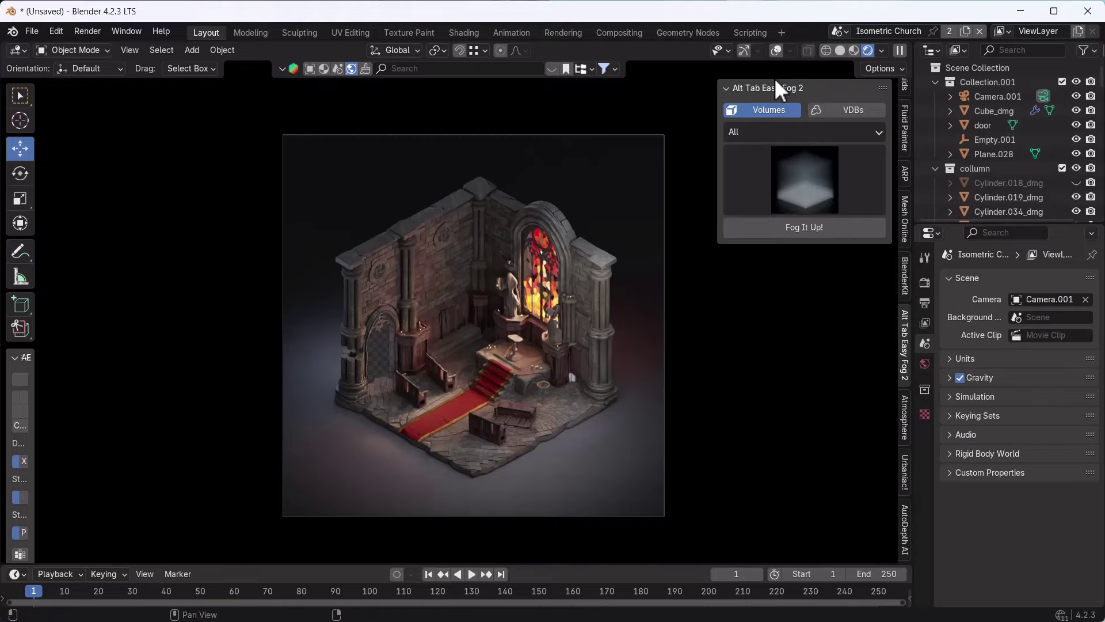
Step: Choose Ground Fog9 from the preset grid and add it to the church scene
left_click(802, 177)
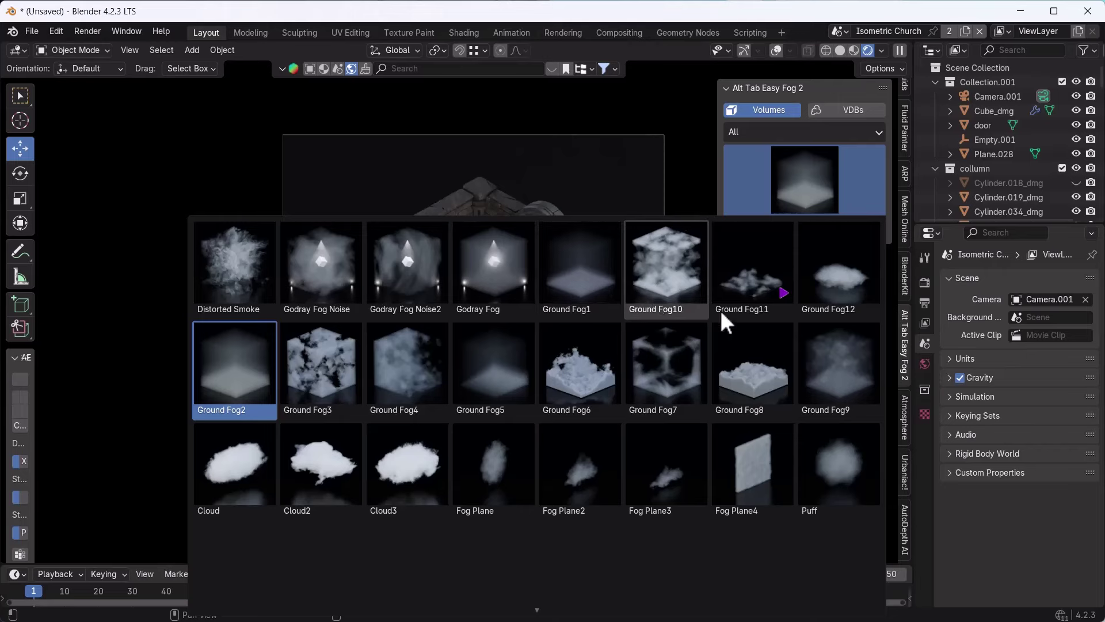
left_click(835, 379)
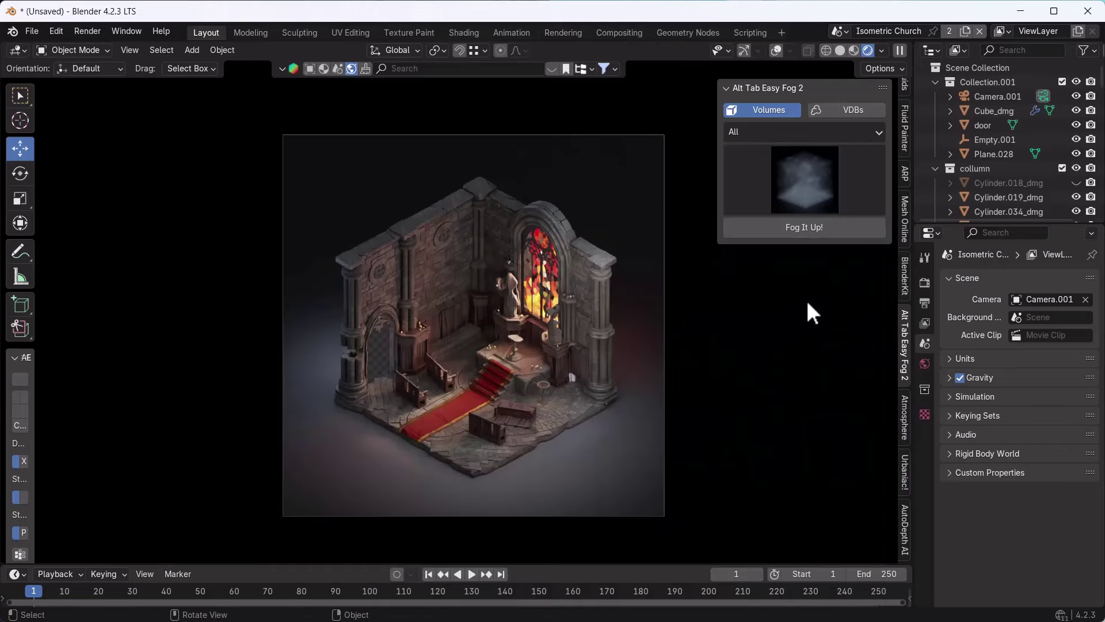
left_click(807, 230)
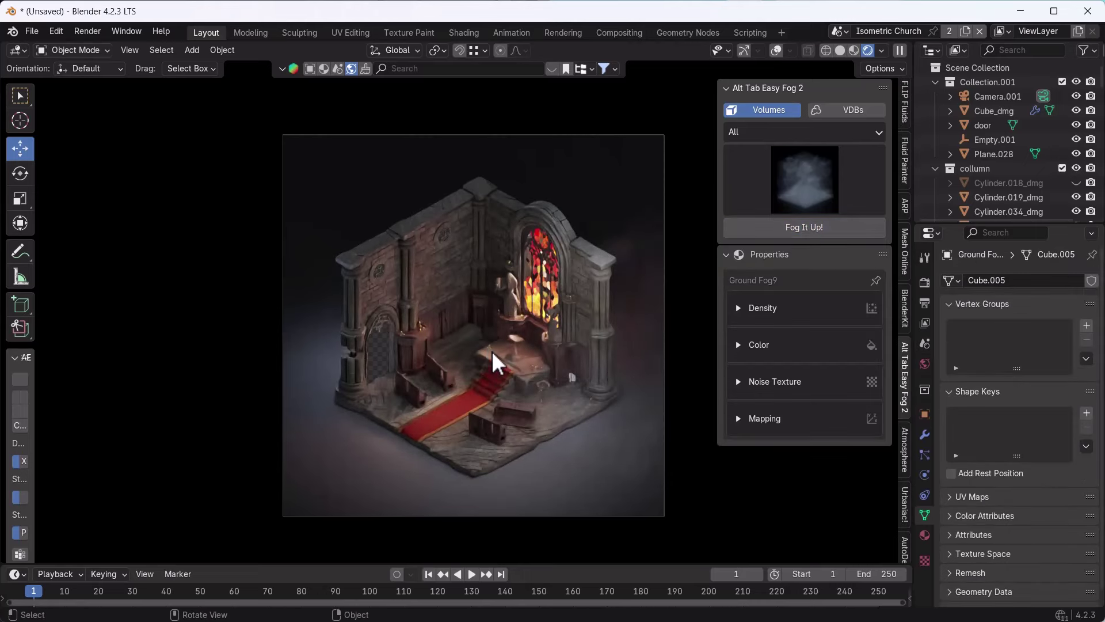
Step: Select the Ground Fog9 box outside camera view and raise it along Z
key("KP_0")
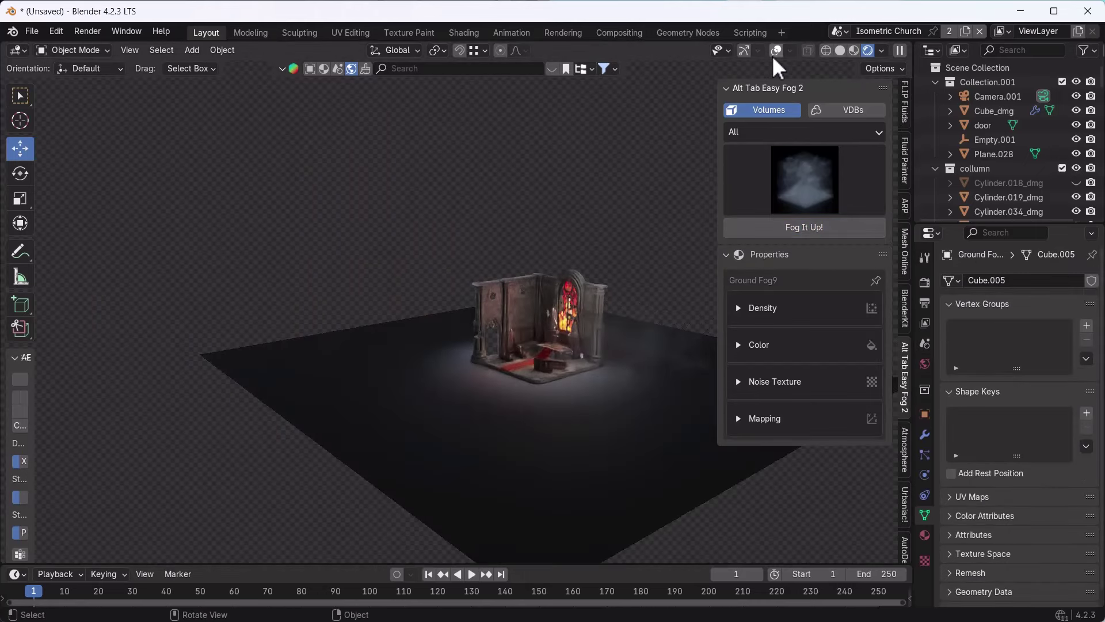
left_click(776, 51)
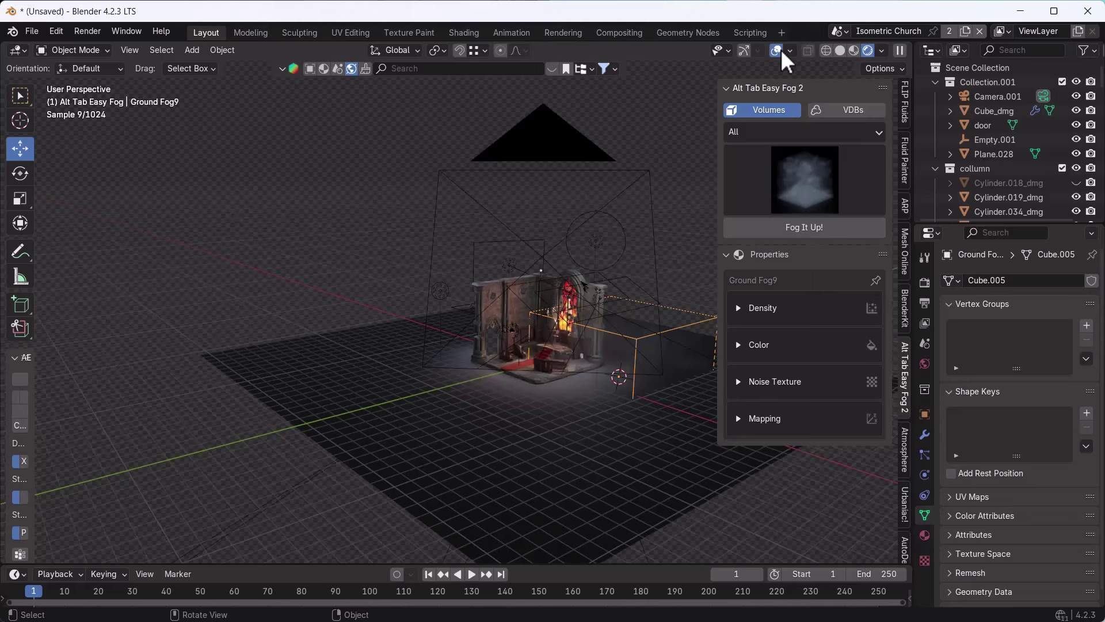
left_click(629, 339)
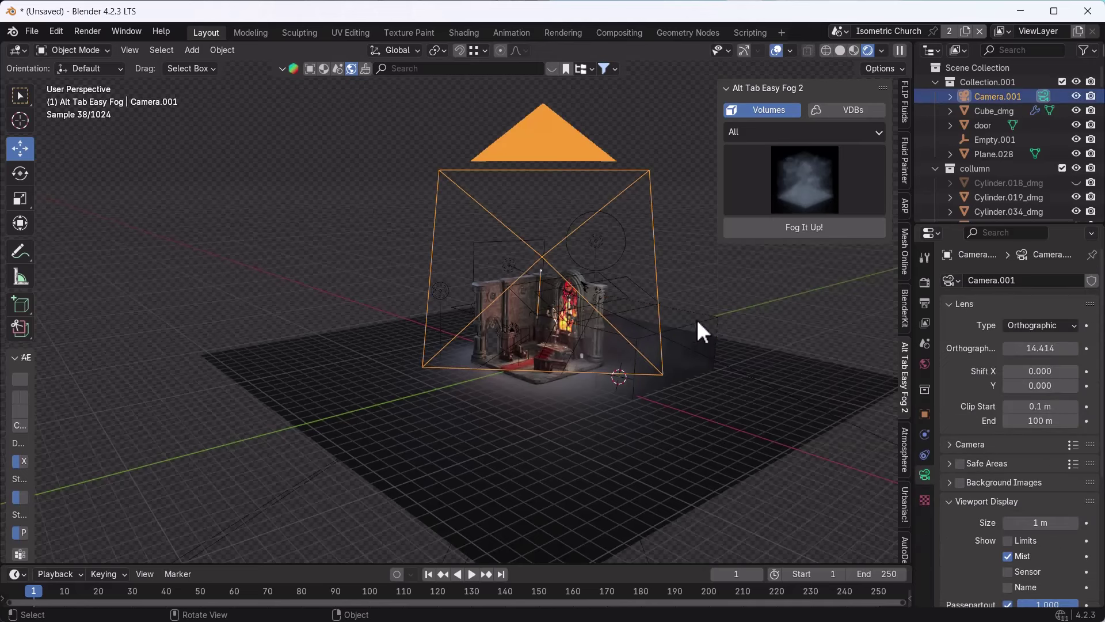
left_click(694, 335)
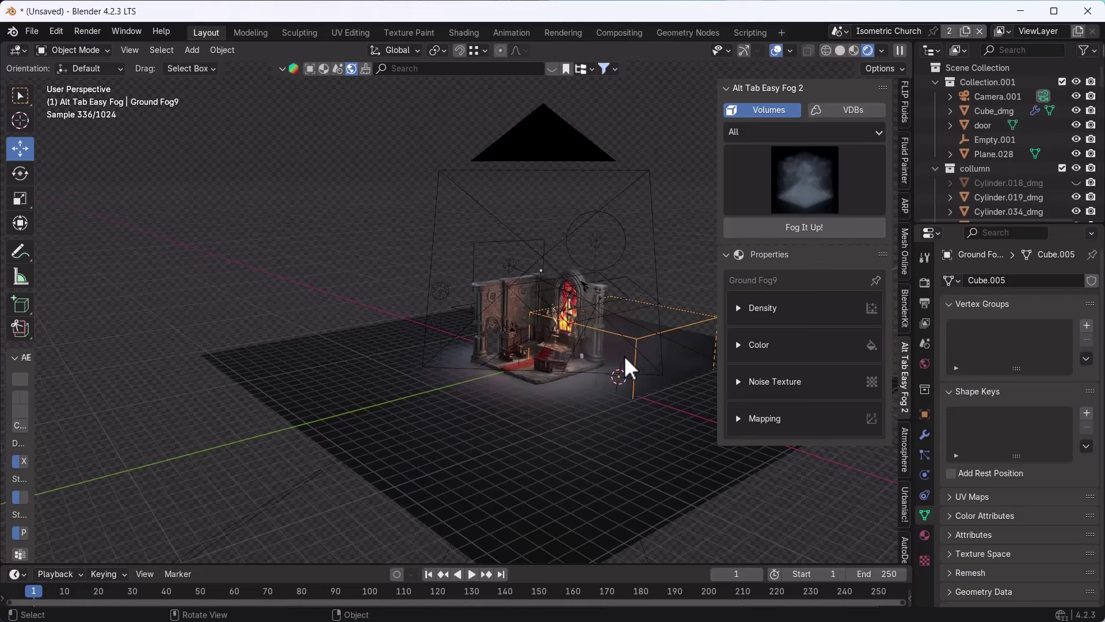
scroll(609, 365, "down", 3)
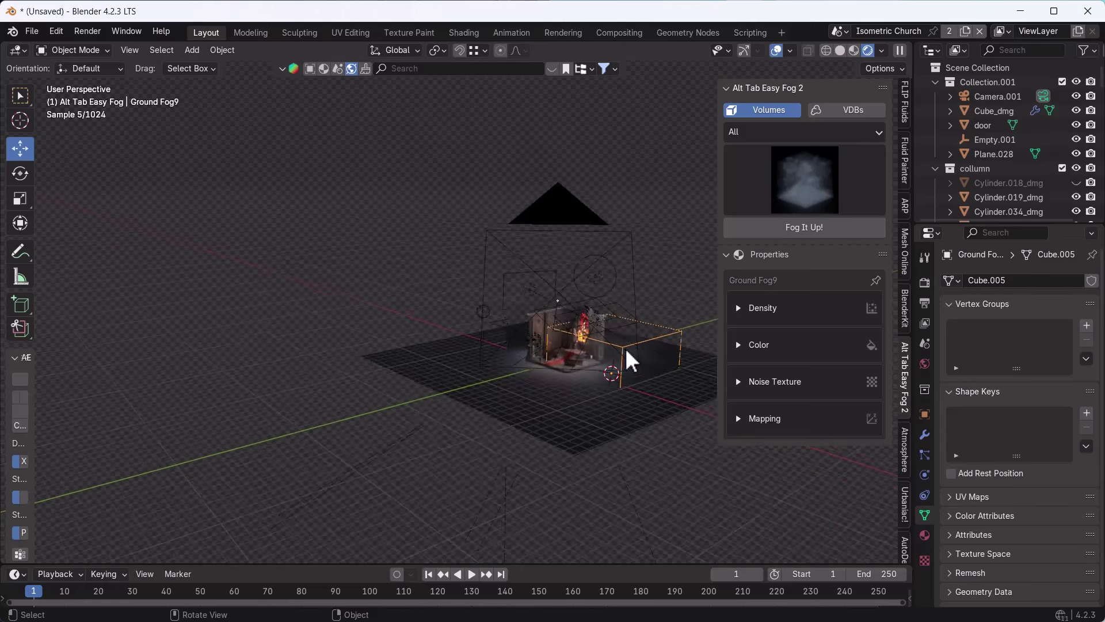
scroll(627, 353, "up", 3)
key("g")
key("z")
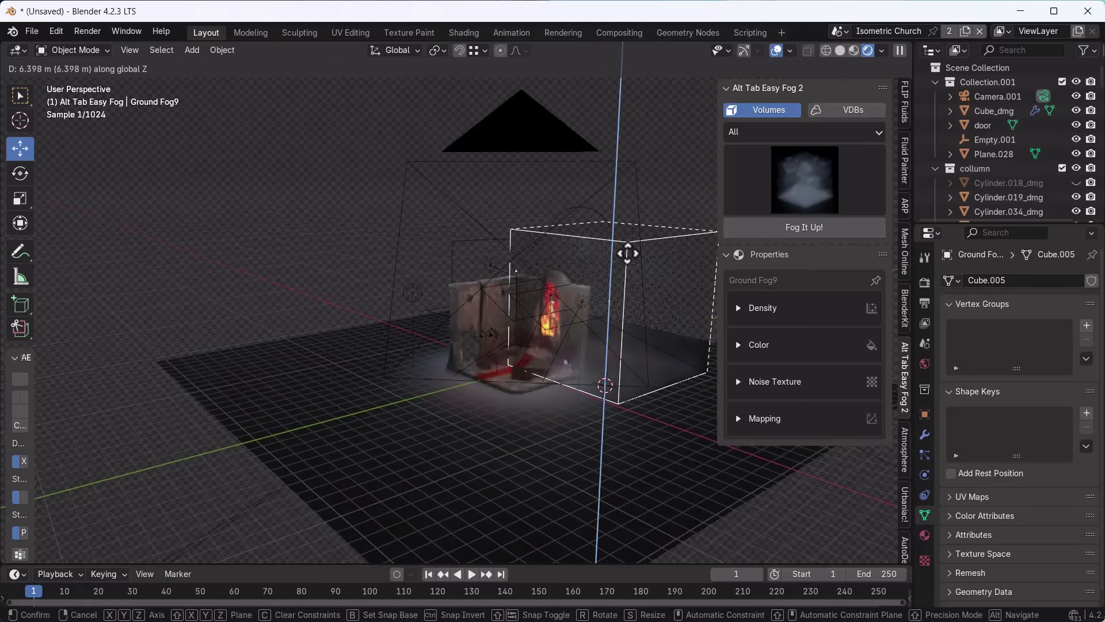
left_click(629, 254)
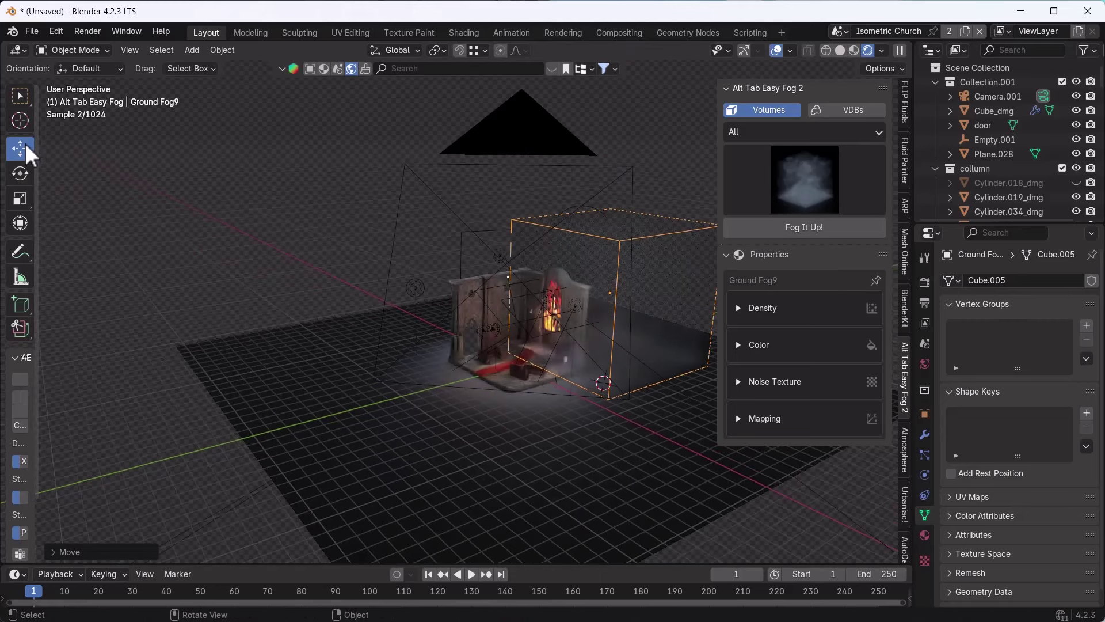
Step: Slide the fog box along Y over the church and return to the camera view
left_click(744, 50)
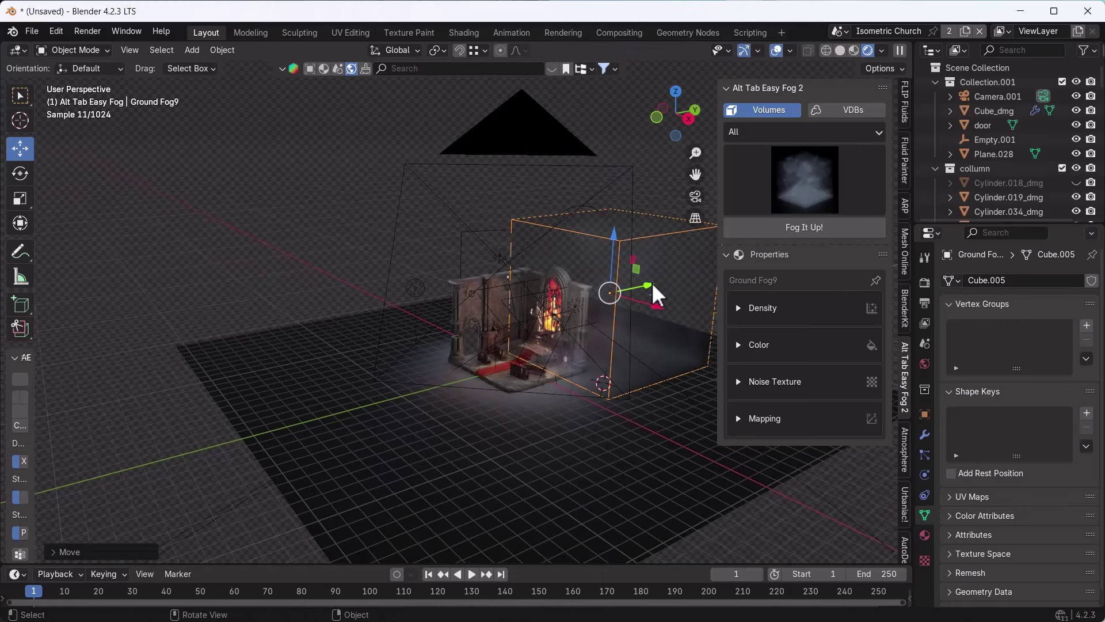
mouse_move(652, 285)
left_mouse_down()
mouse_move(542, 310)
mouse_move(595, 295)
left_mouse_up()
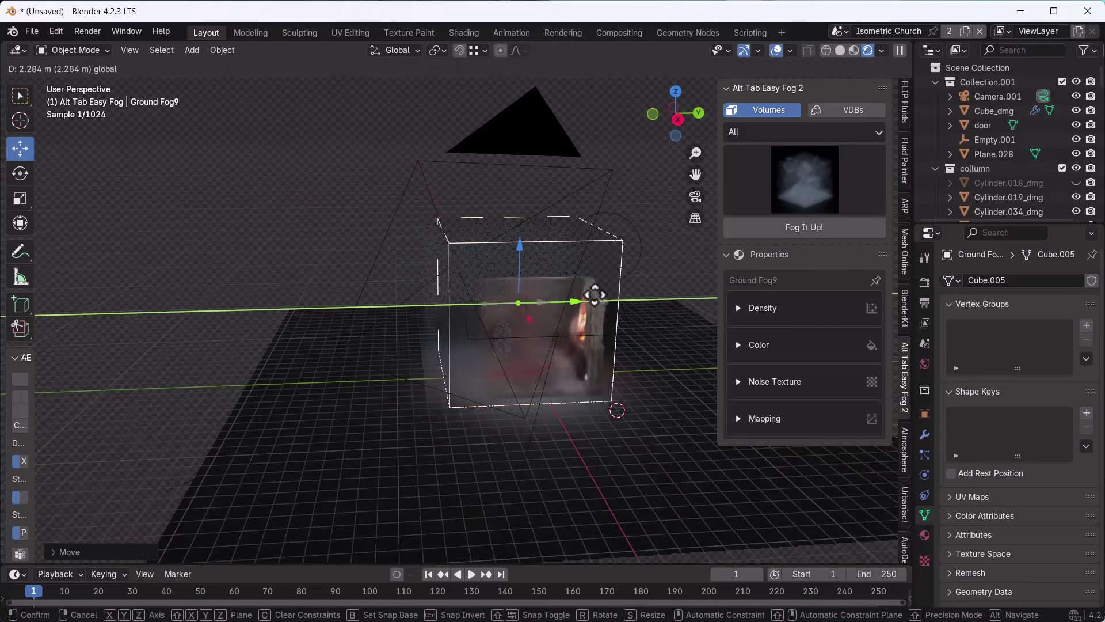
left_click(593, 299)
key("KP_0")
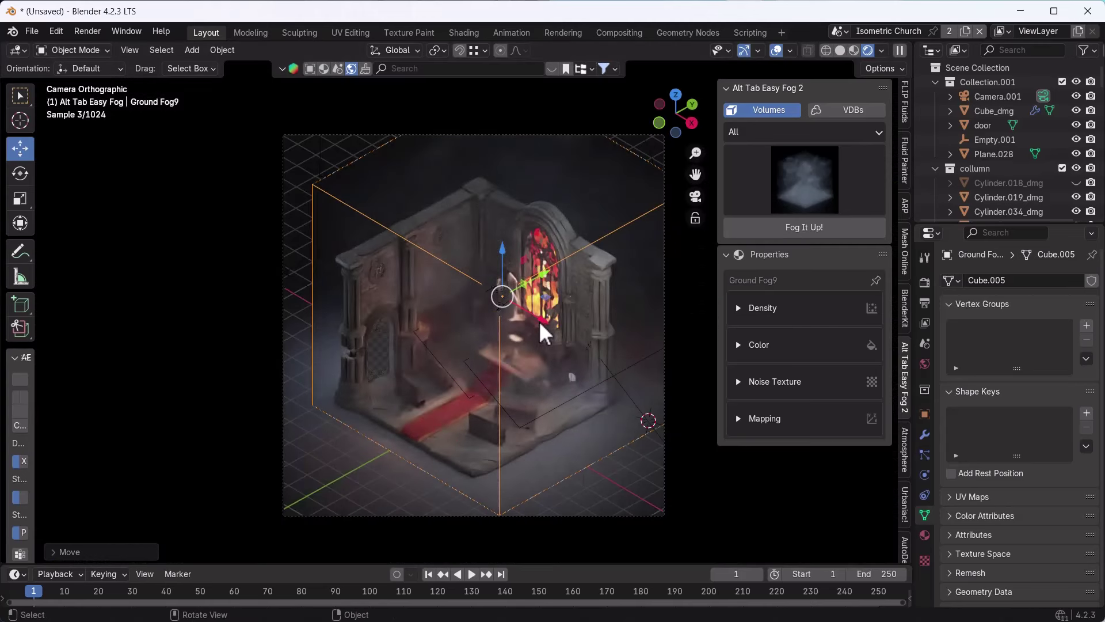
Step: Enlarge the Ground Fog9 box and reset its fog density to the default
key("s")
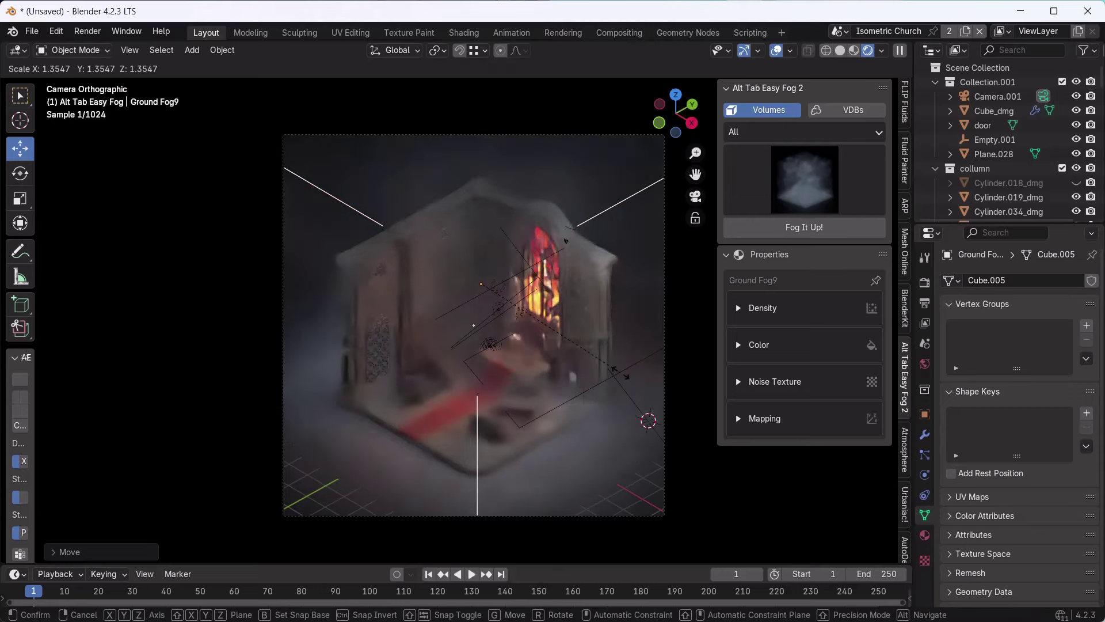
left_click(620, 375)
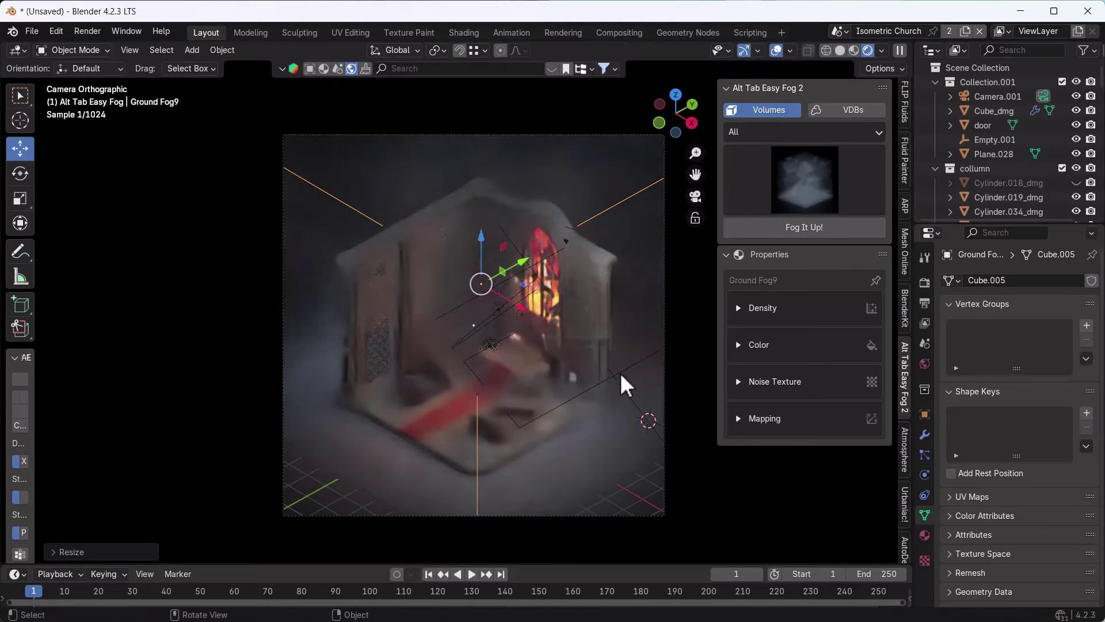
left_click(739, 309)
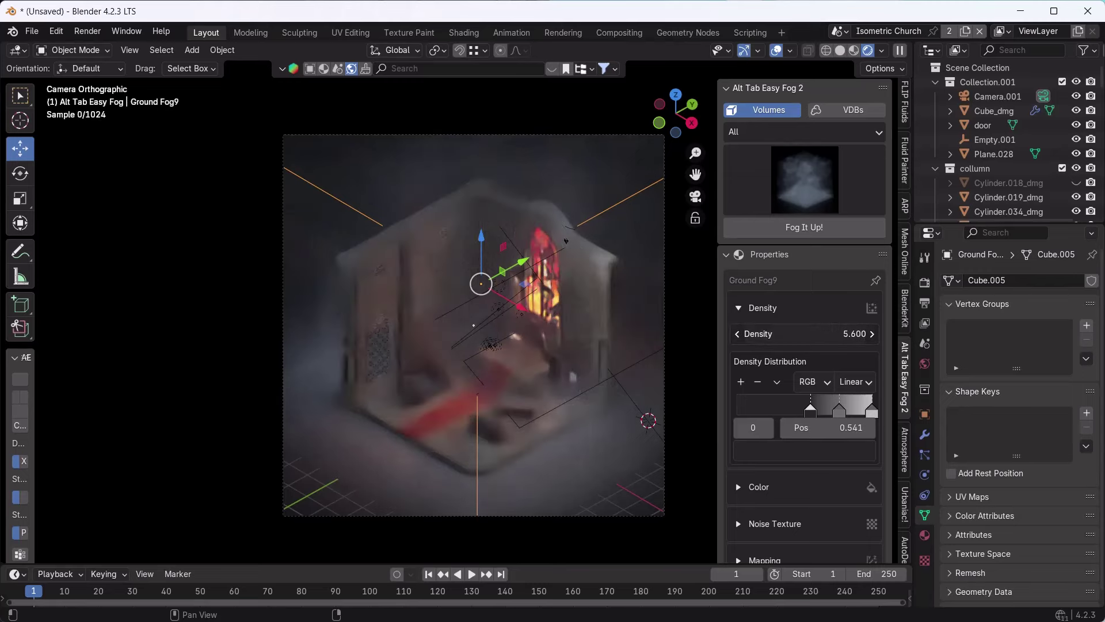
key("BackSpace")
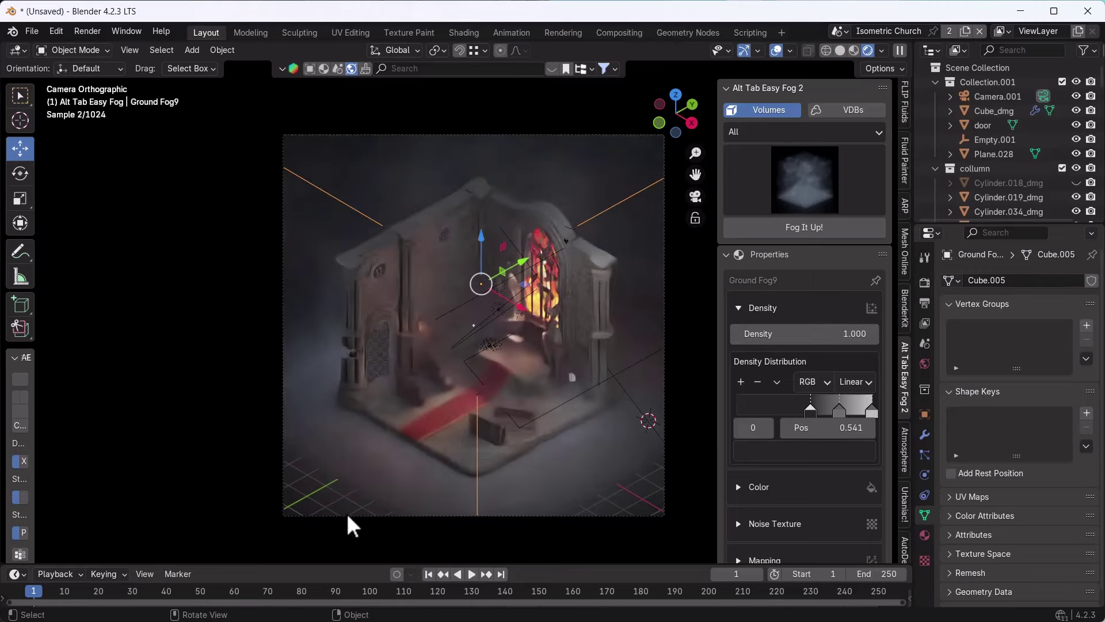
key("s")
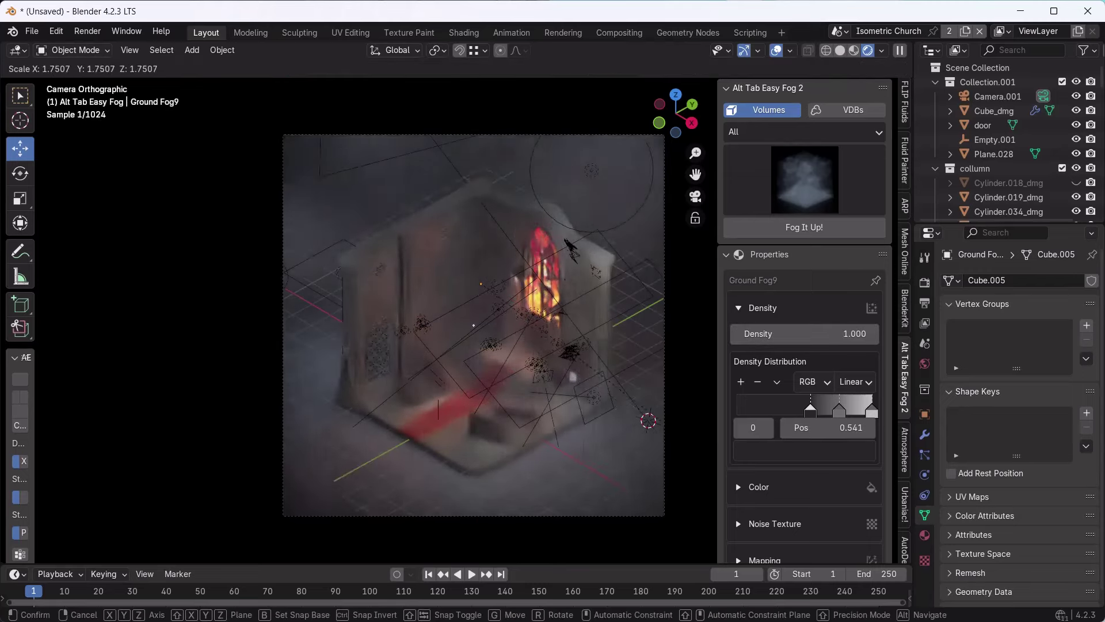
left_click(736, 519)
mouse_move(806, 333)
left_mouse_down()
mouse_move(852, 333)
mouse_move(746, 400)
left_mouse_up()
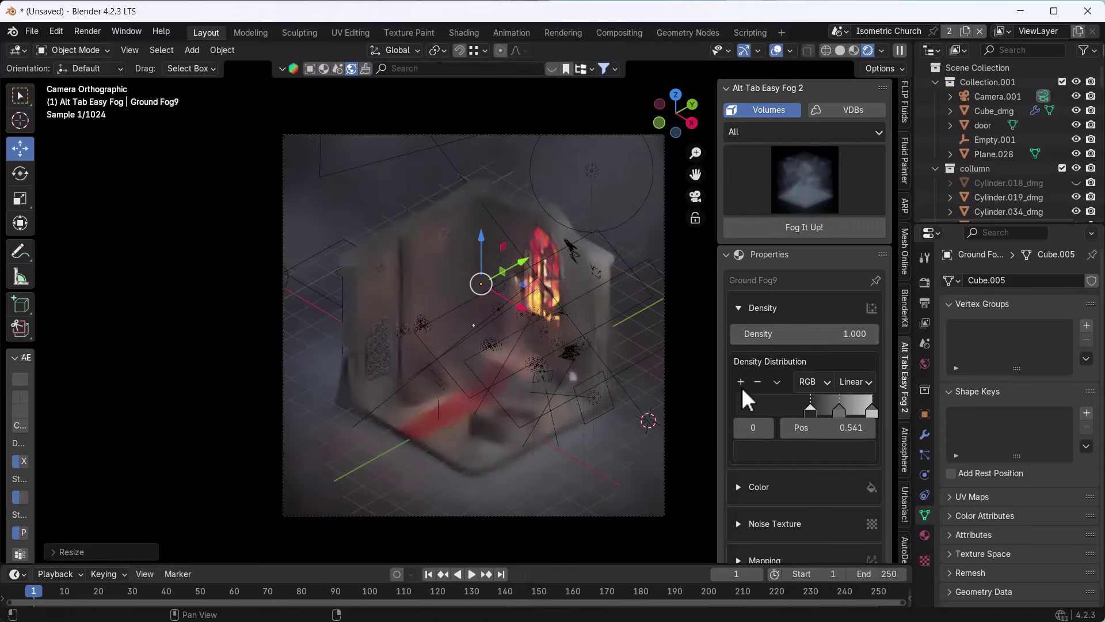
Step: Adjust the fog colour and try different noise seed values
left_click(741, 309)
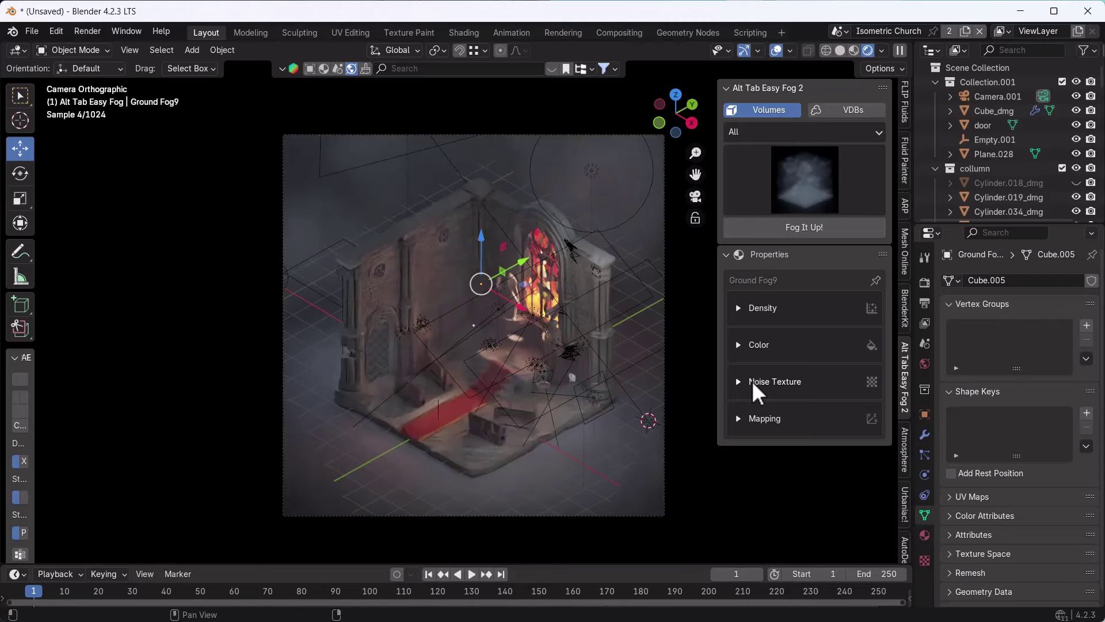
left_click(746, 346)
left_click(803, 372)
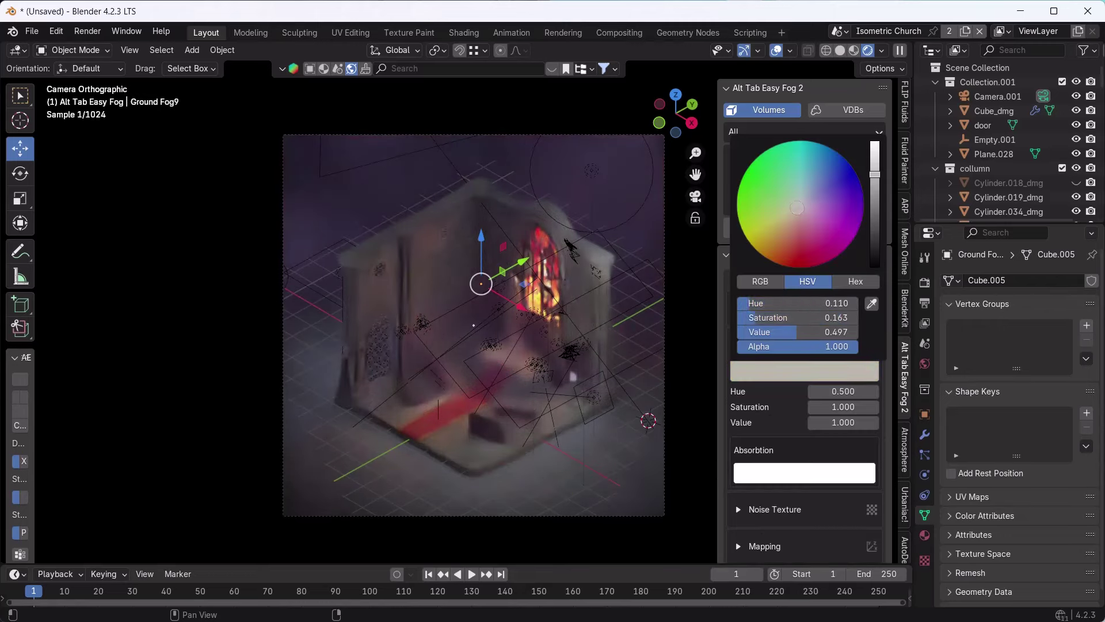
left_click(738, 509)
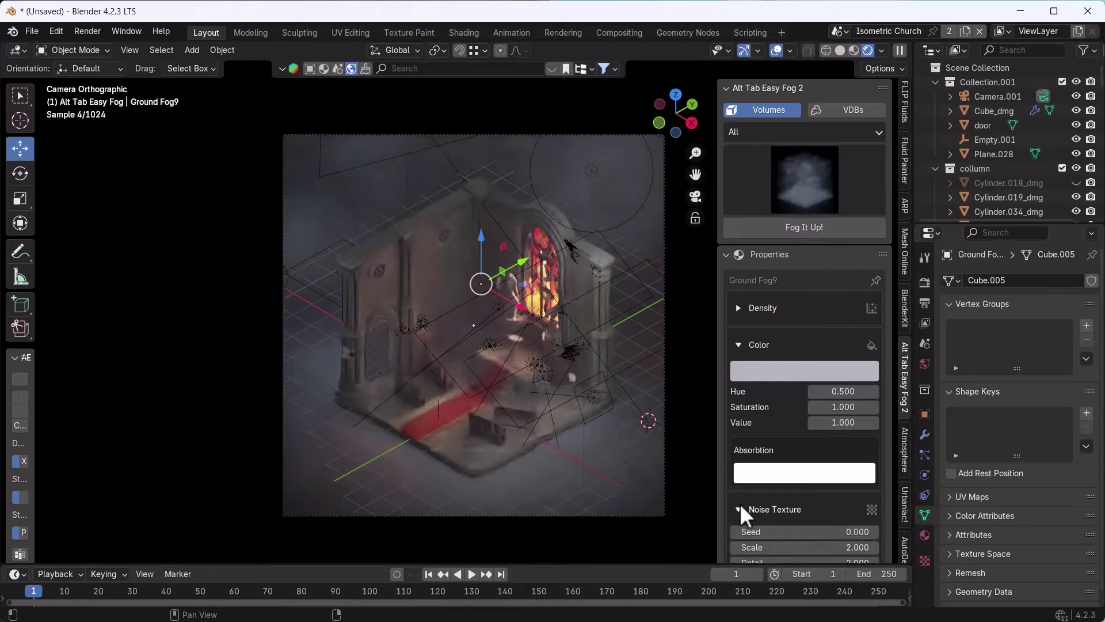
left_click_drag(769, 532, 783, 532)
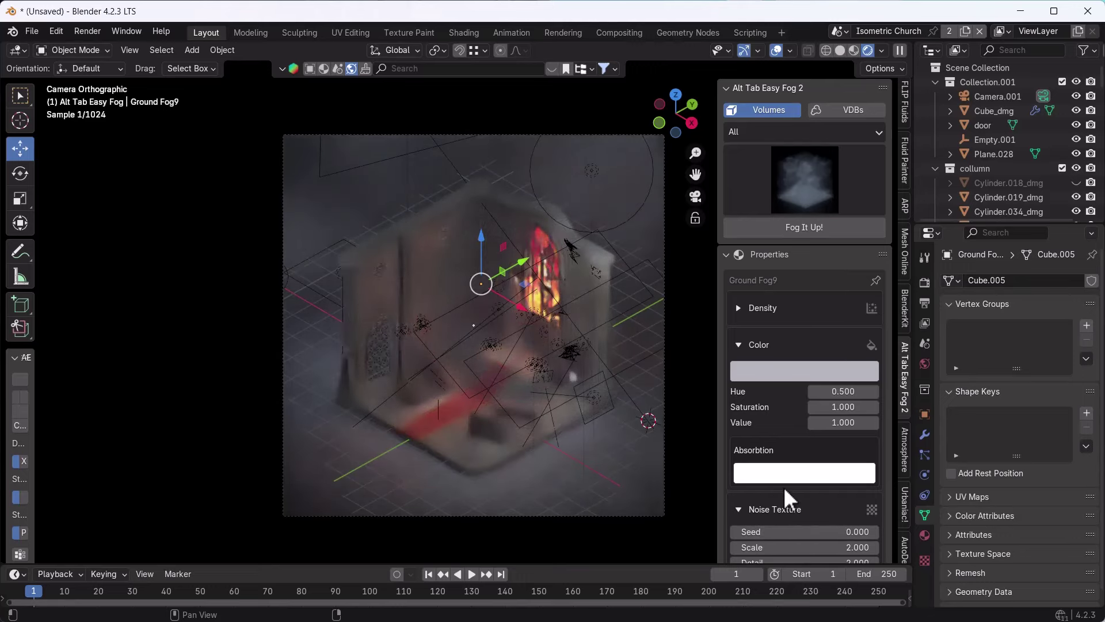
left_click(739, 345)
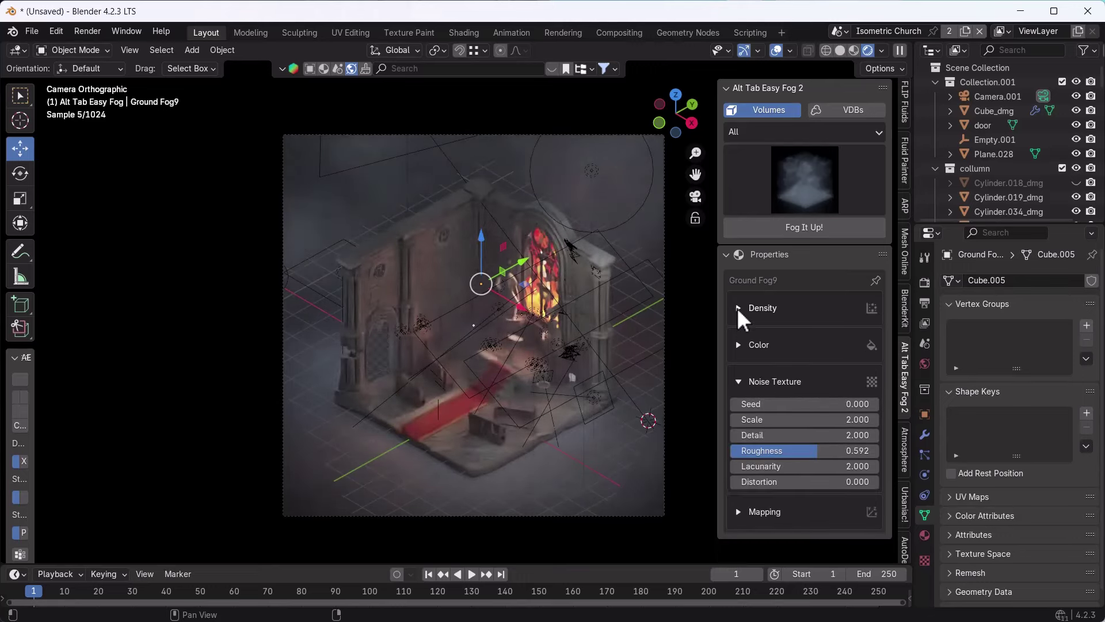
left_click(738, 381)
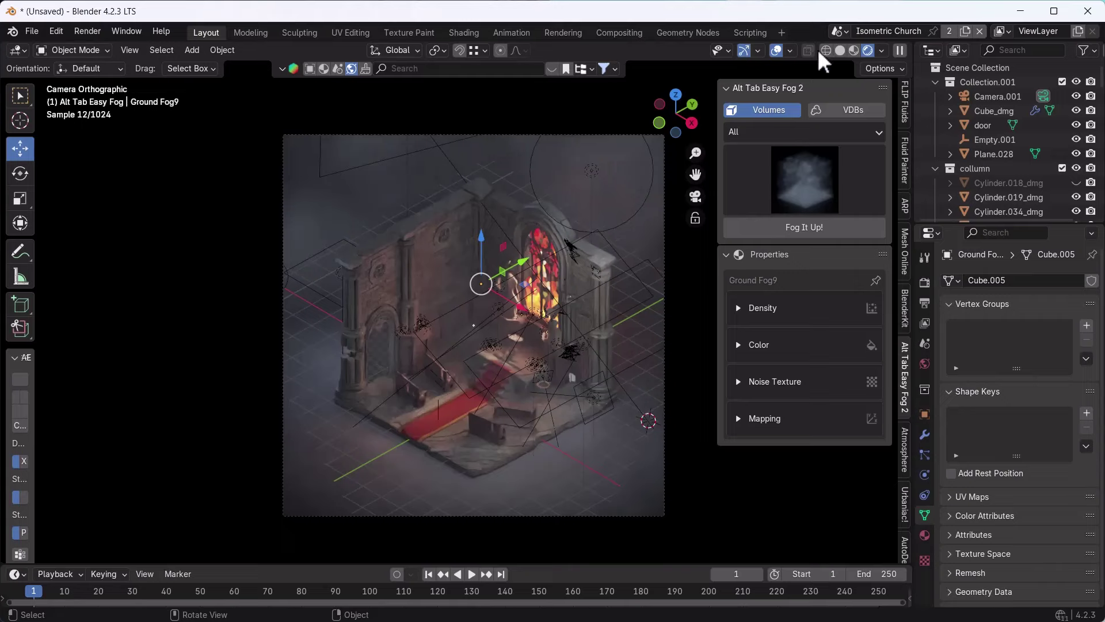
Step: Preview the fog without overlays, leave camera view, then delete the Ground Fog9 cube
left_click(776, 51)
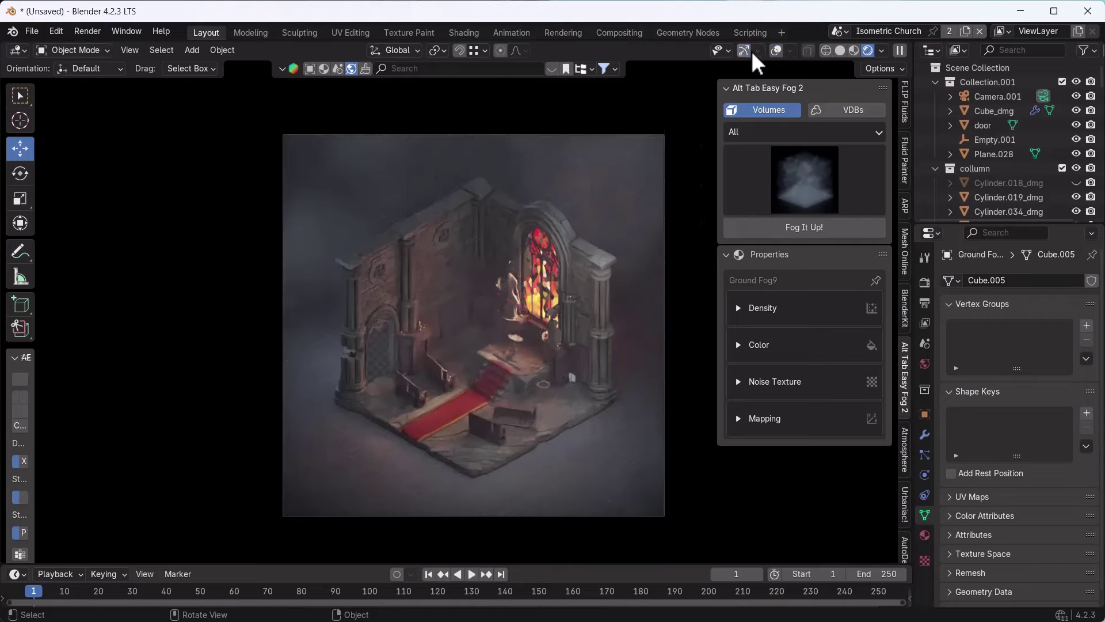
left_click(748, 51)
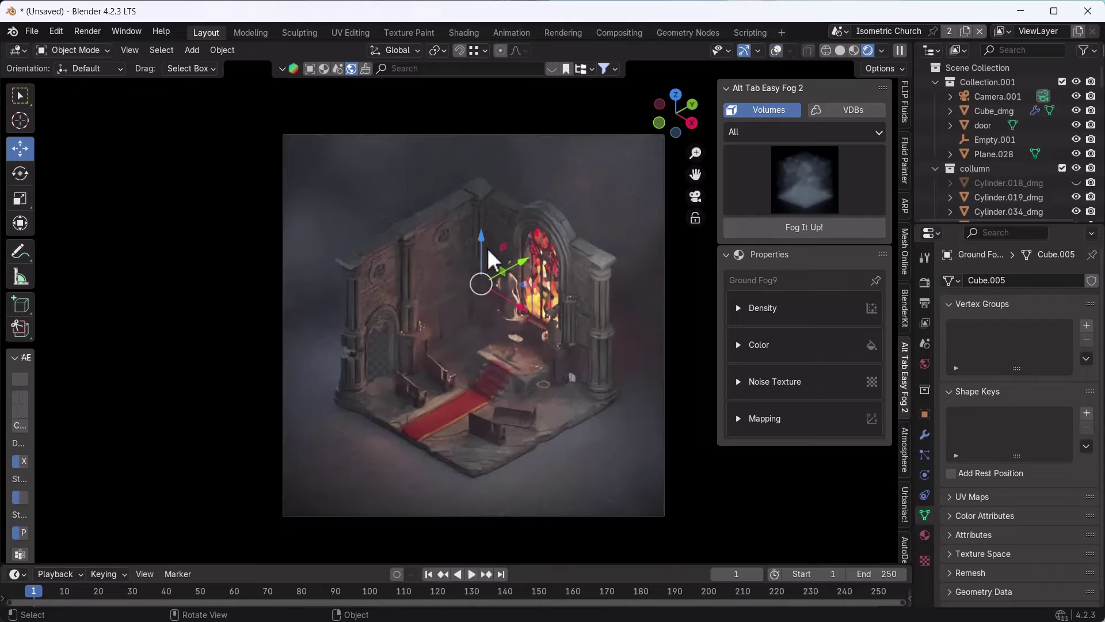
key("KP_0")
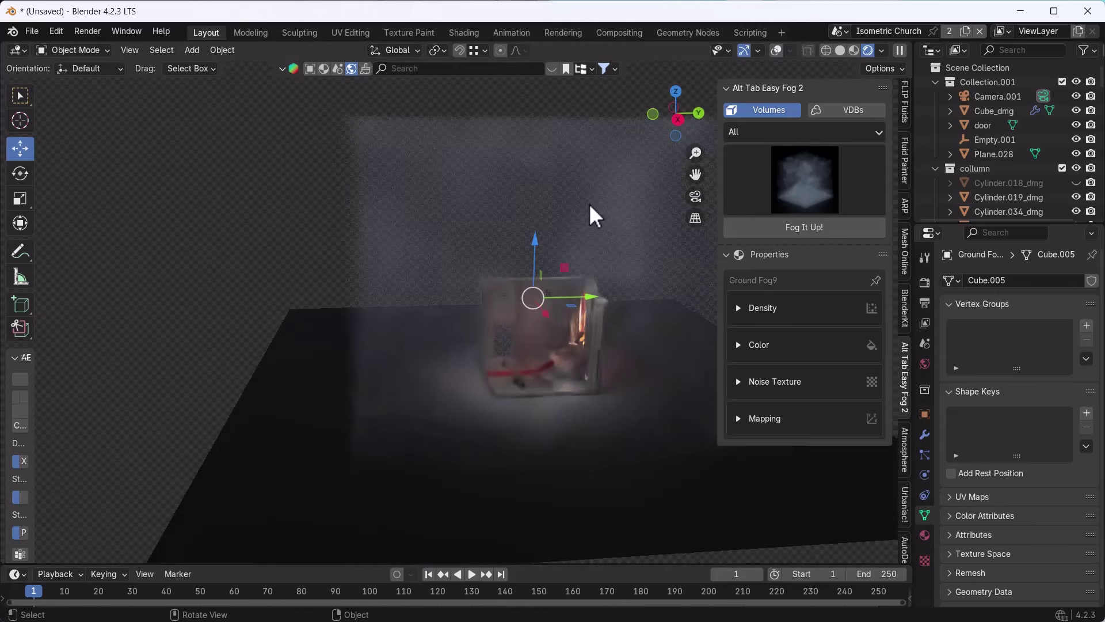
left_click(777, 51)
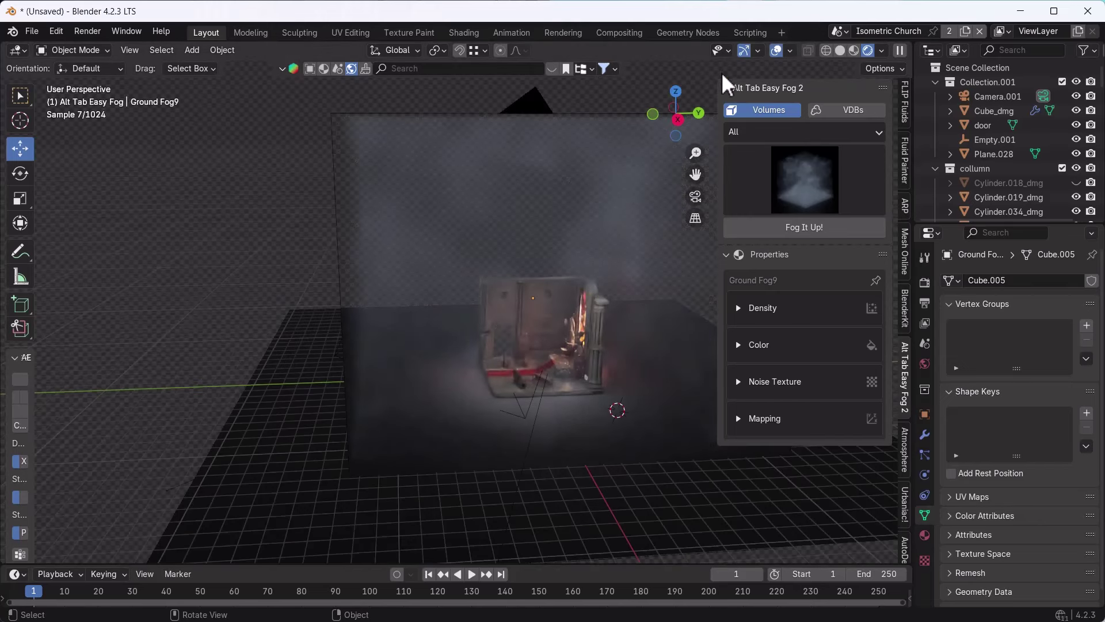
left_click(592, 117)
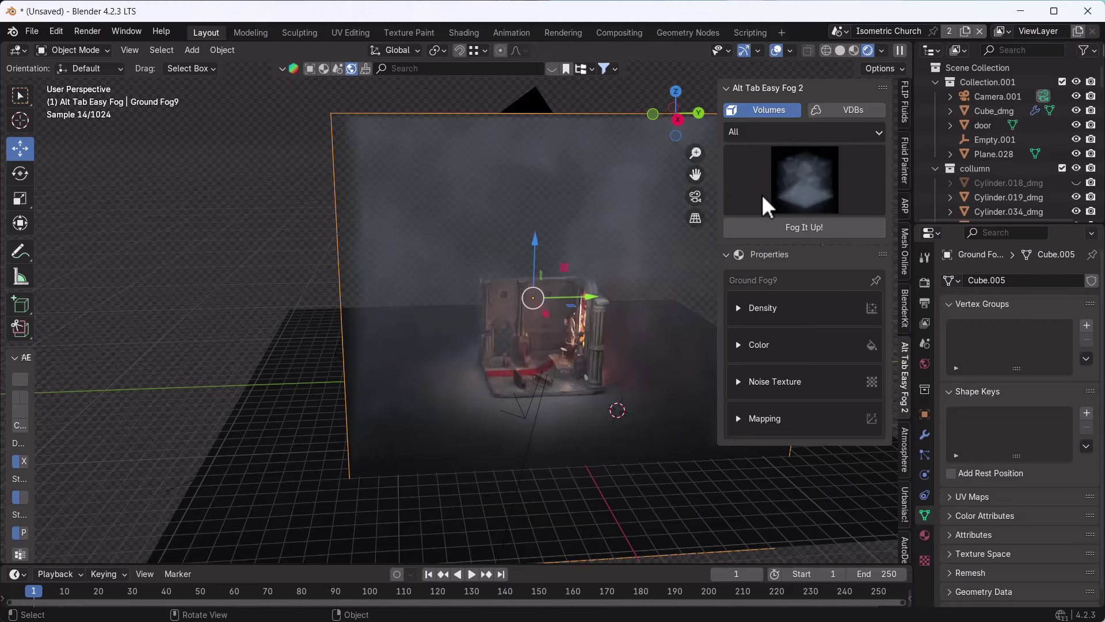
key("Delete")
Step: Add a Magic Puff8 fog volume from the Easy Fog preset gallery
left_click(802, 195)
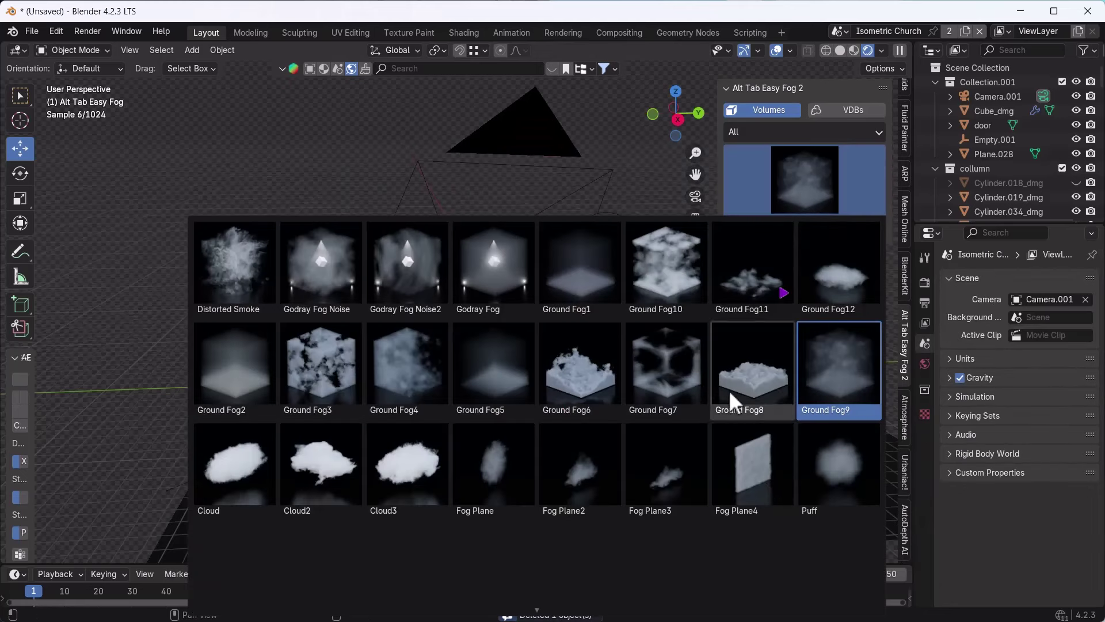
scroll(721, 471, "down", 2)
scroll(721, 482, "down", 2)
scroll(723, 496, "down", 1)
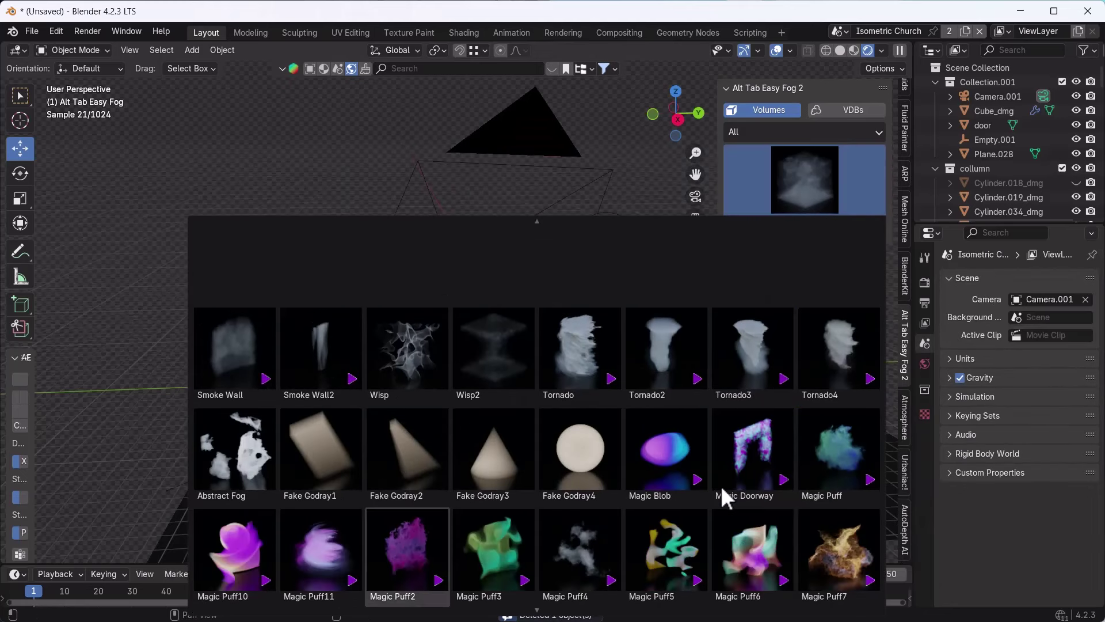
scroll(720, 486, "down", 1)
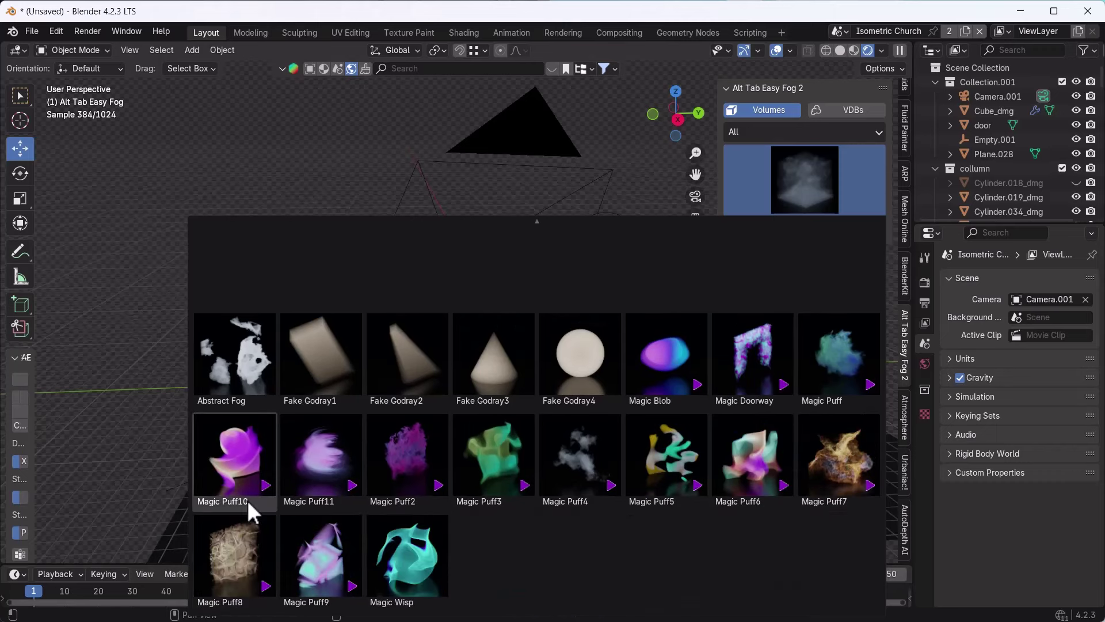
left_click(233, 547)
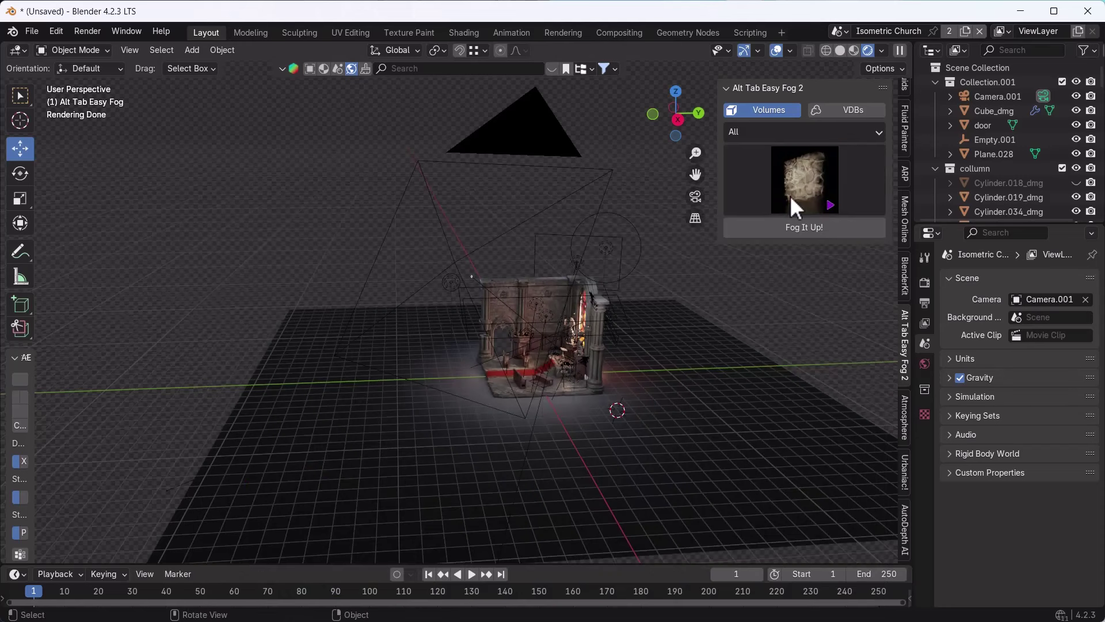
left_click(827, 226)
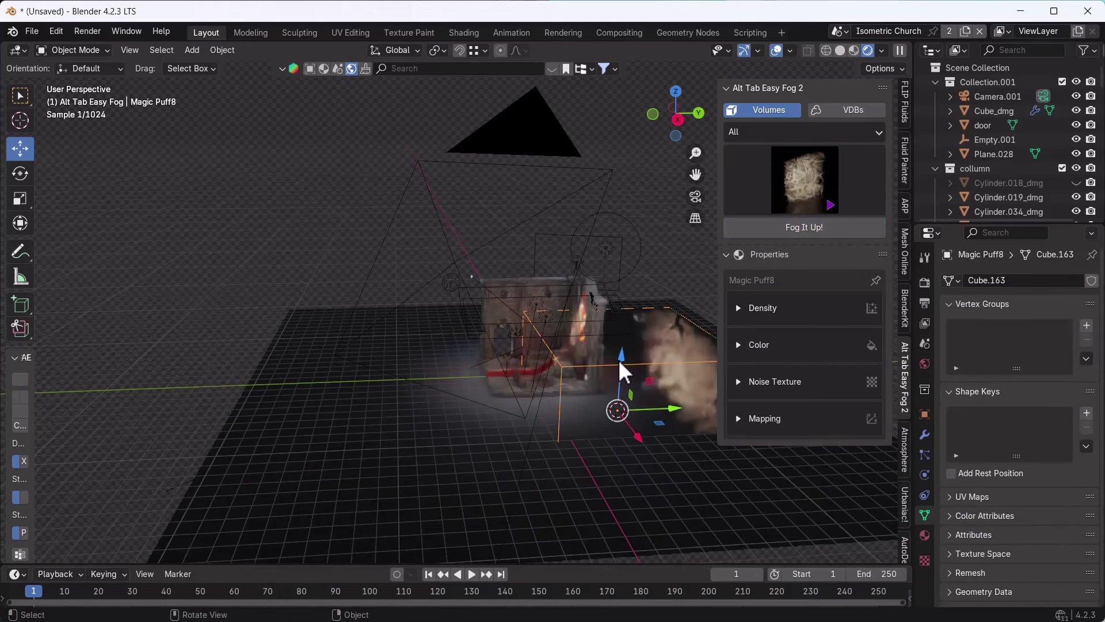
Step: Move the Magic Puff8 cube along Y toward the church and return to camera view
left_click_drag(624, 361, 621, 358)
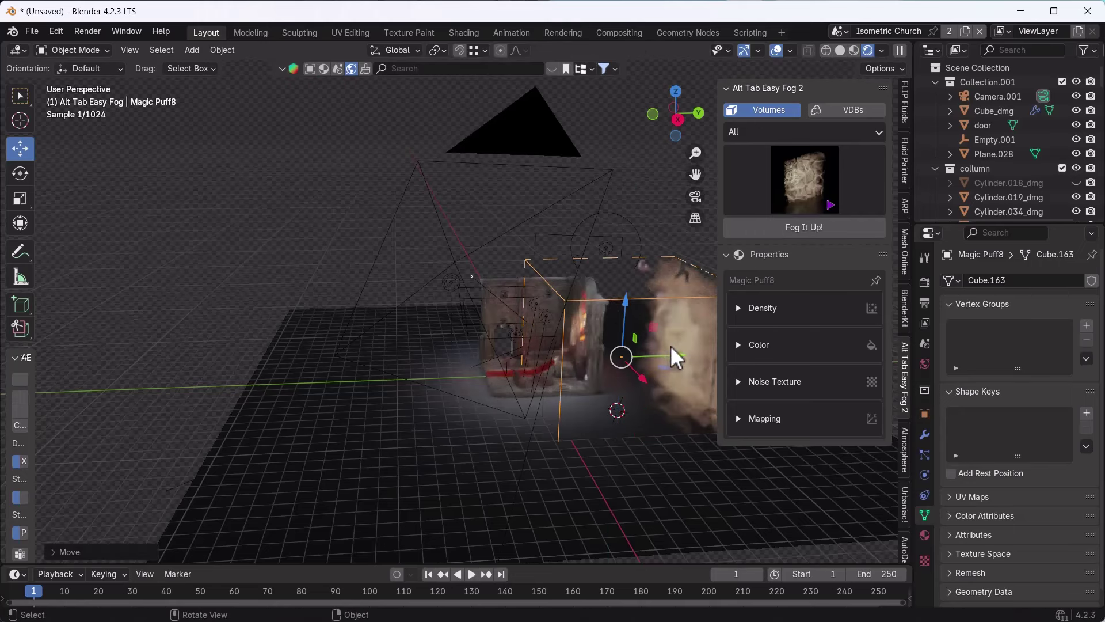
key("g")
key("y")
left_click(538, 360)
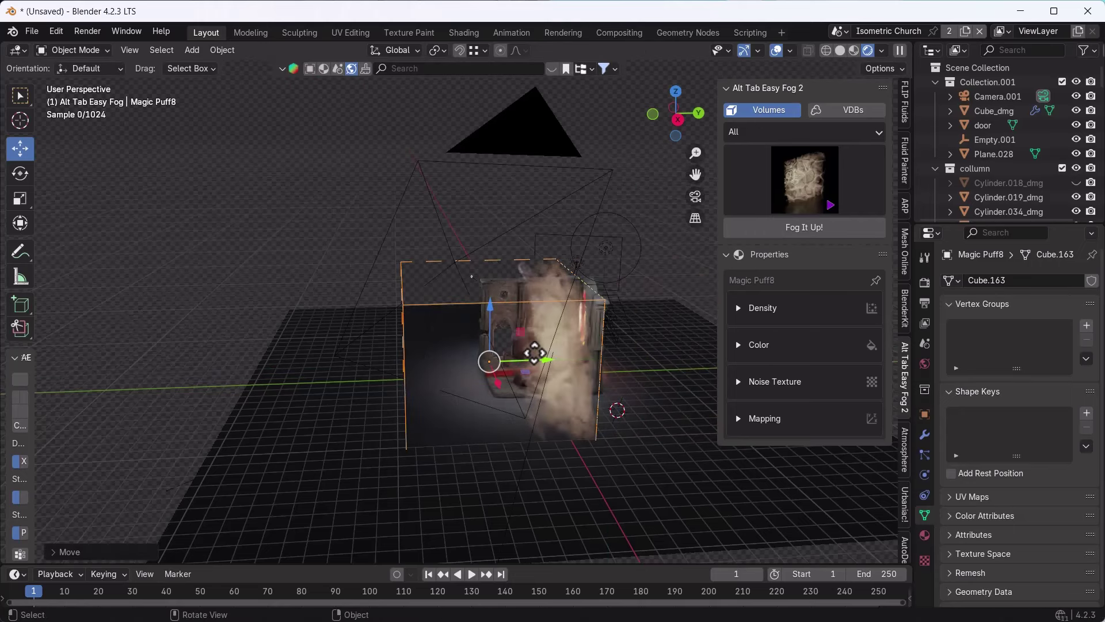
key("KP_0")
Step: Shift the cube along X, enlarge it, then delete the Magic Puff8 volume
key("g")
key("x")
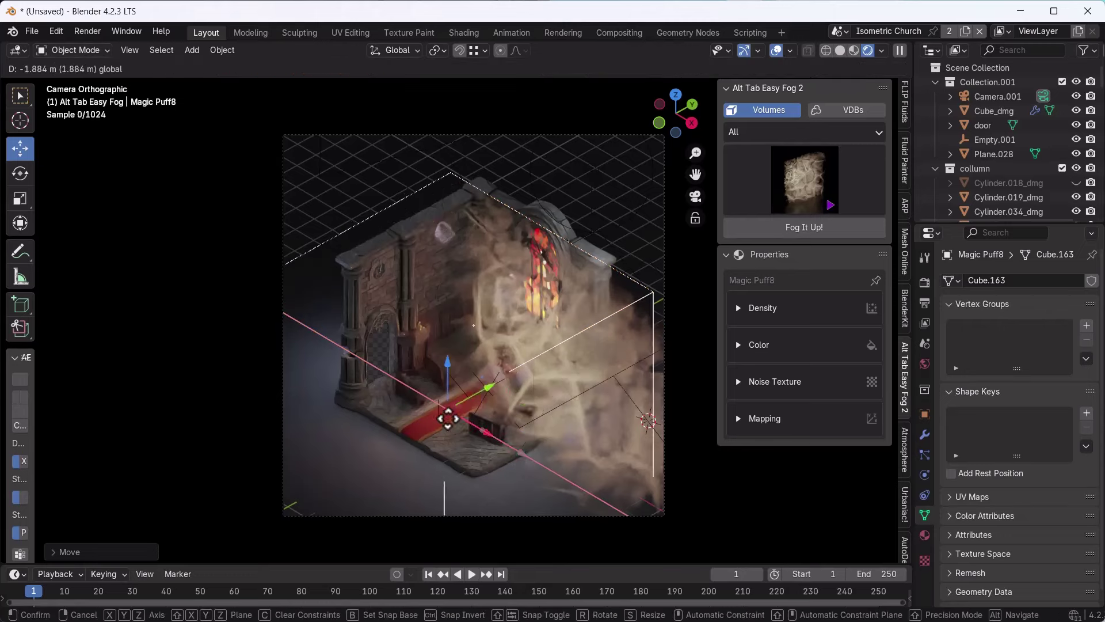
left_click(403, 396)
key("s")
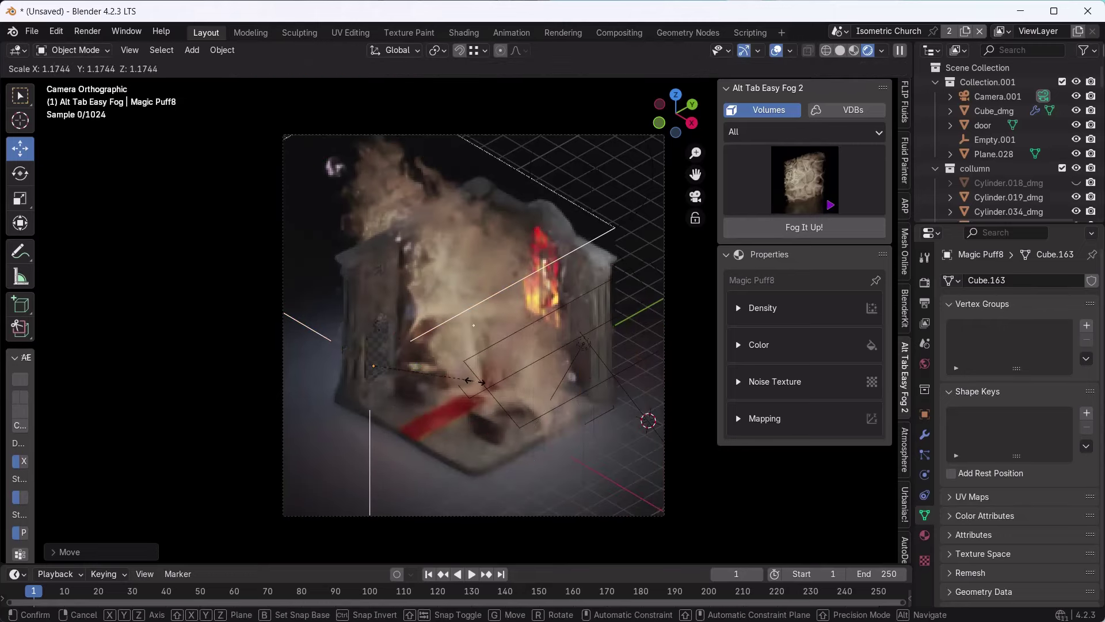
left_click(518, 394)
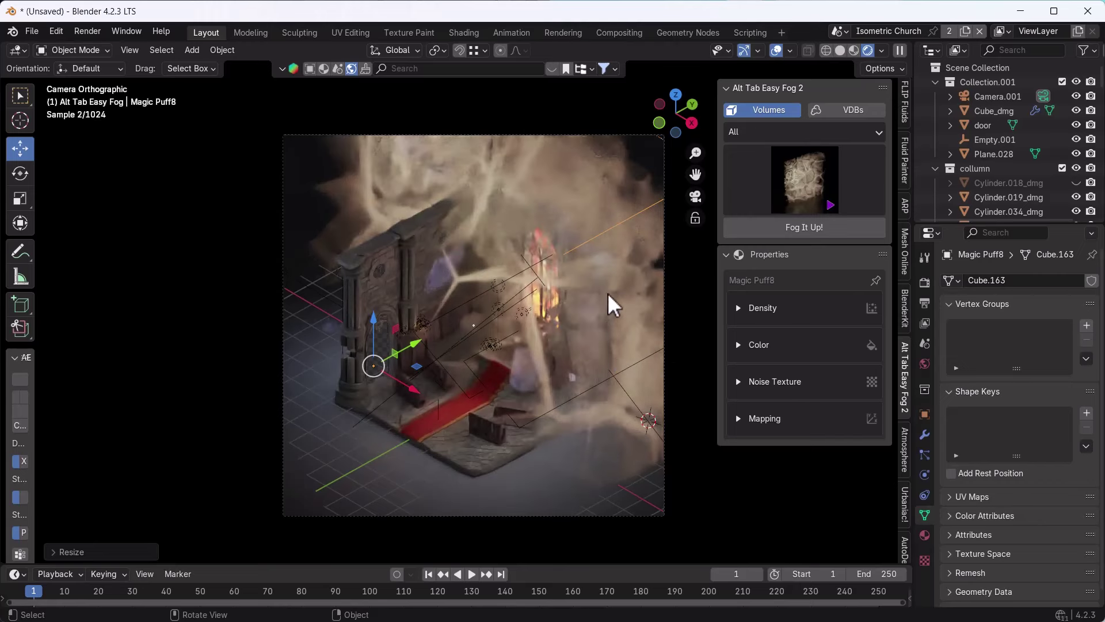
key("Delete")
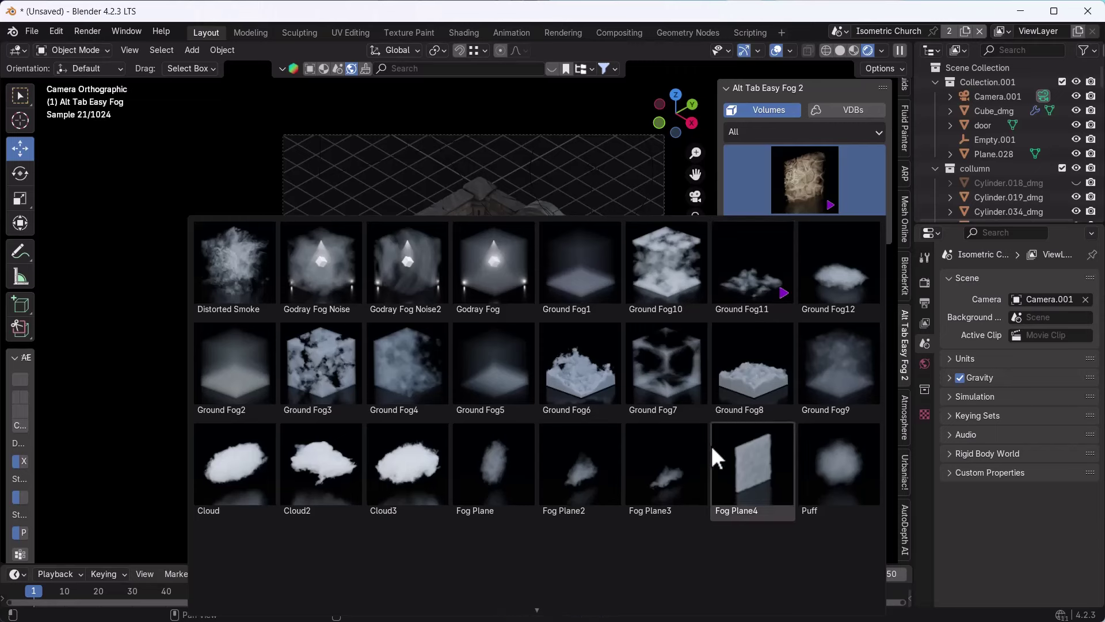
Step: Add a Magic Doorway fog volume from the preset gallery
scroll(711, 447, "down", 2)
scroll(714, 455, "down", 2)
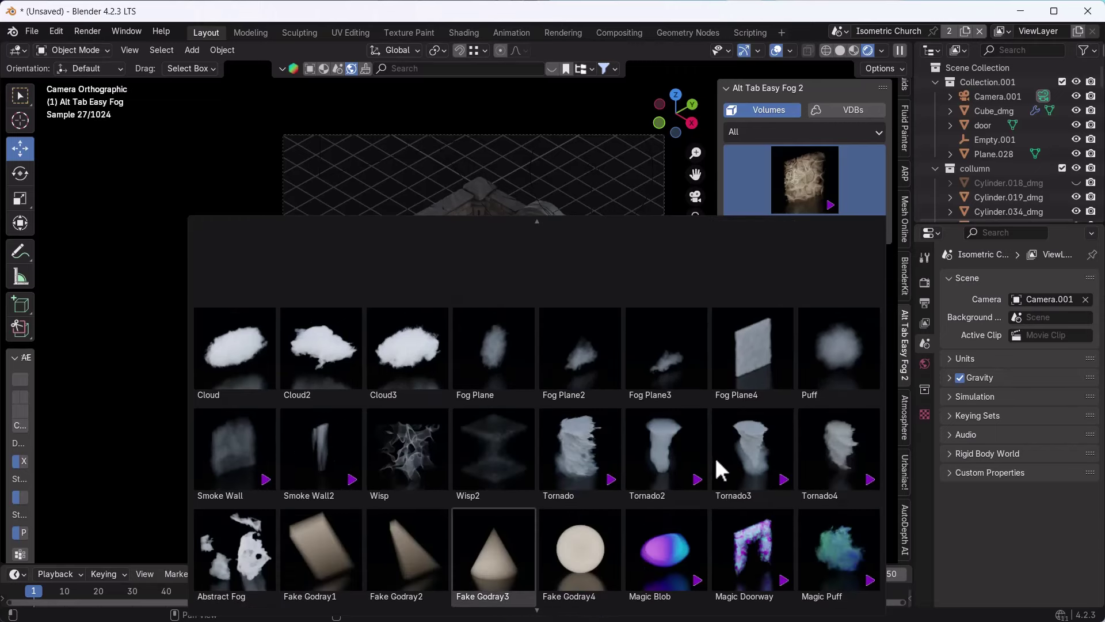
left_click(742, 533)
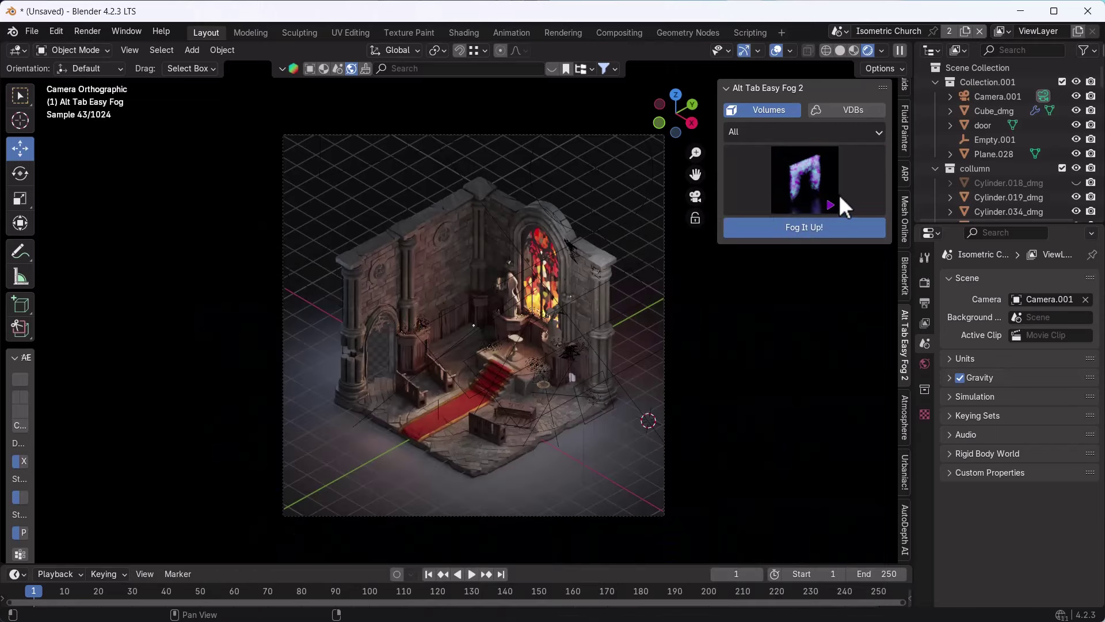
left_click(818, 228)
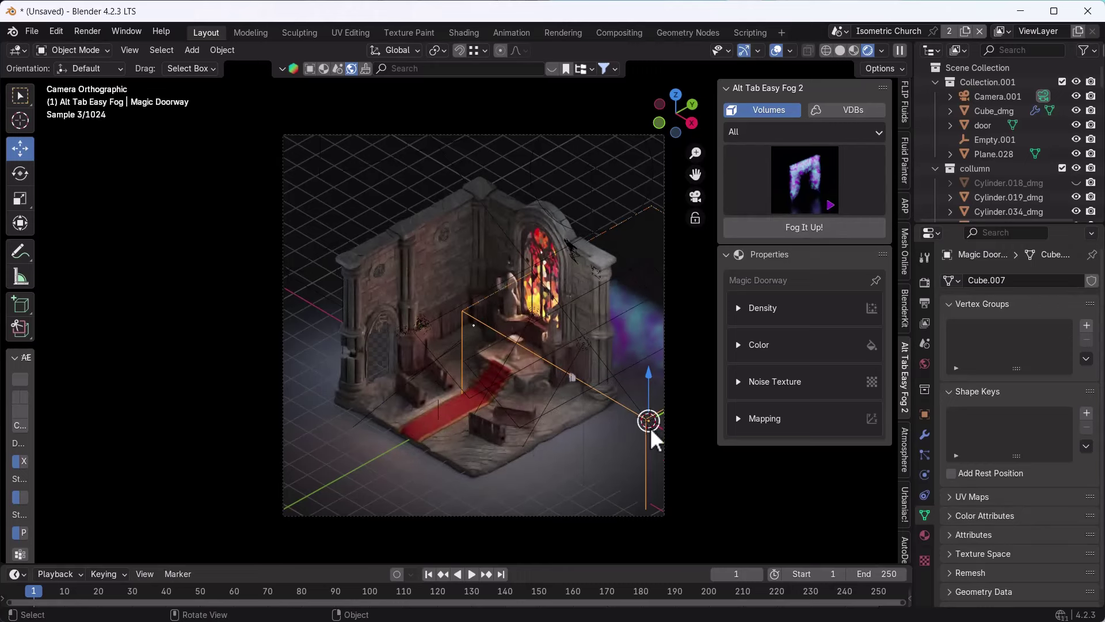
Step: Move the Magic Doorway fog box along Y toward the back stained-glass window
key("g")
key("y")
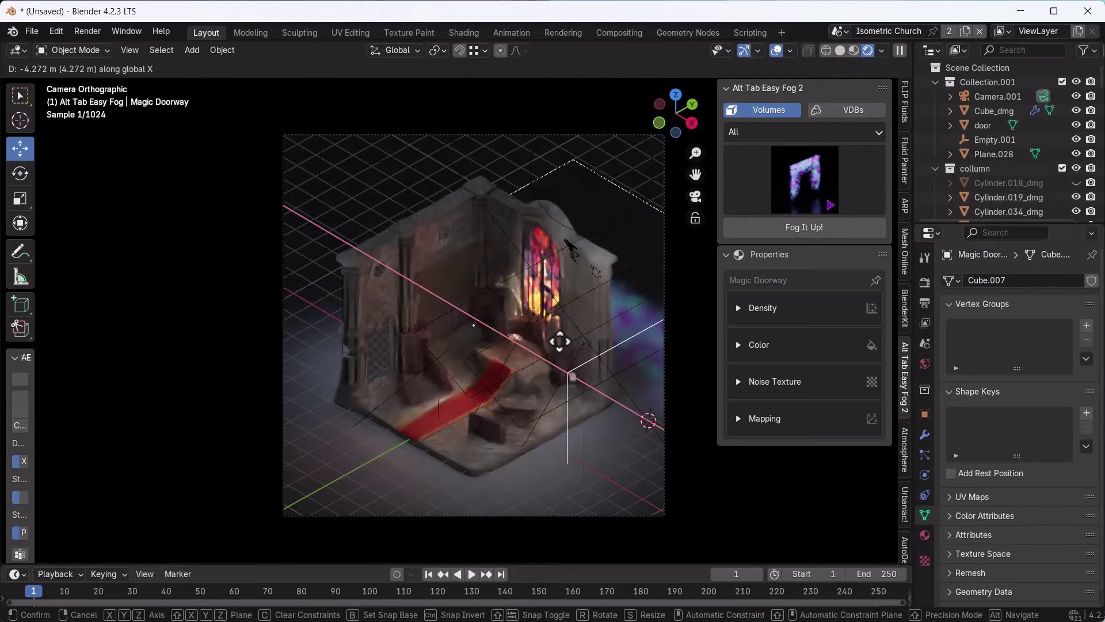
left_click(525, 311)
mouse_move(525, 311)
left_mouse_down()
mouse_move(475, 425)
mouse_move(451, 274)
left_mouse_up()
left_click(450, 274)
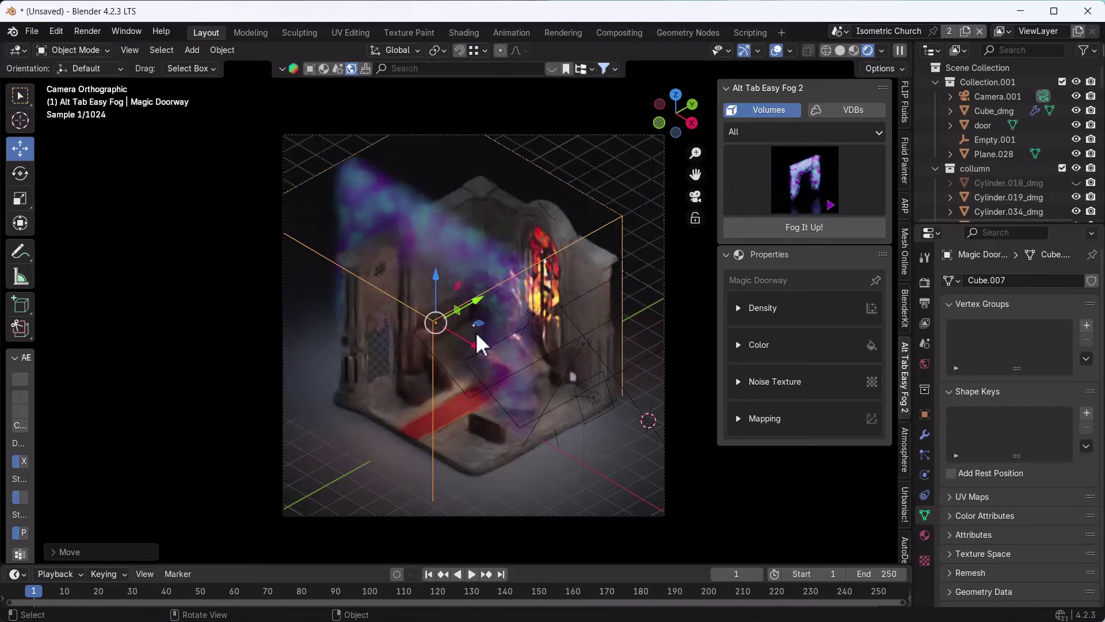
mouse_move(476, 338)
left_mouse_down()
mouse_move(526, 340)
mouse_move(574, 278)
left_mouse_up()
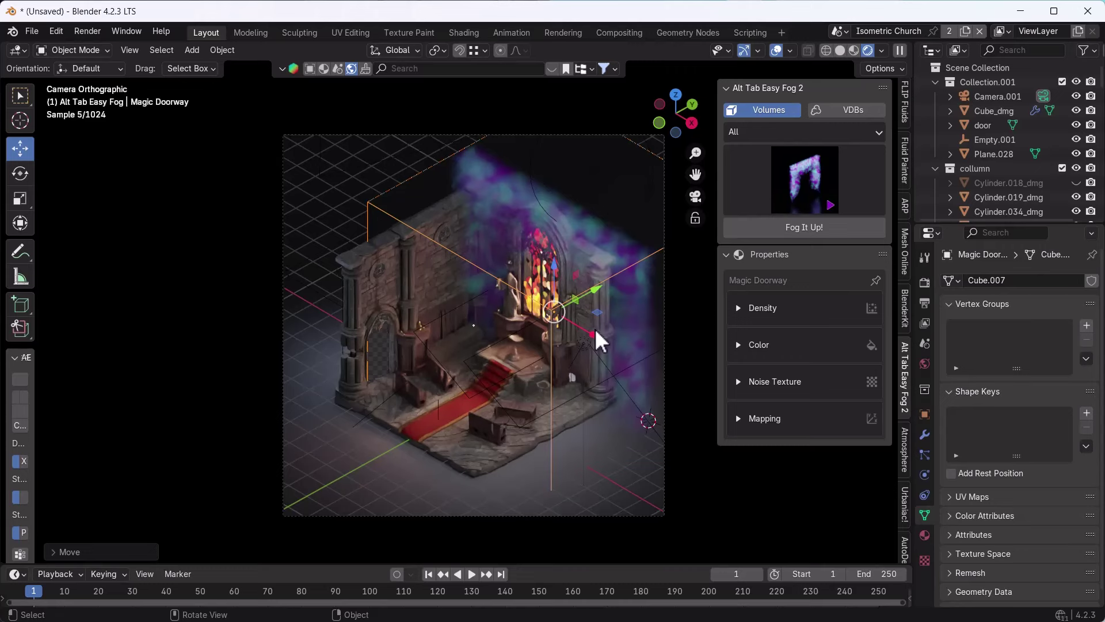
Step: Delete the Magic Doorway fog and add a Magic Puff7 volume from the gallery
key("Delete")
left_click(783, 185)
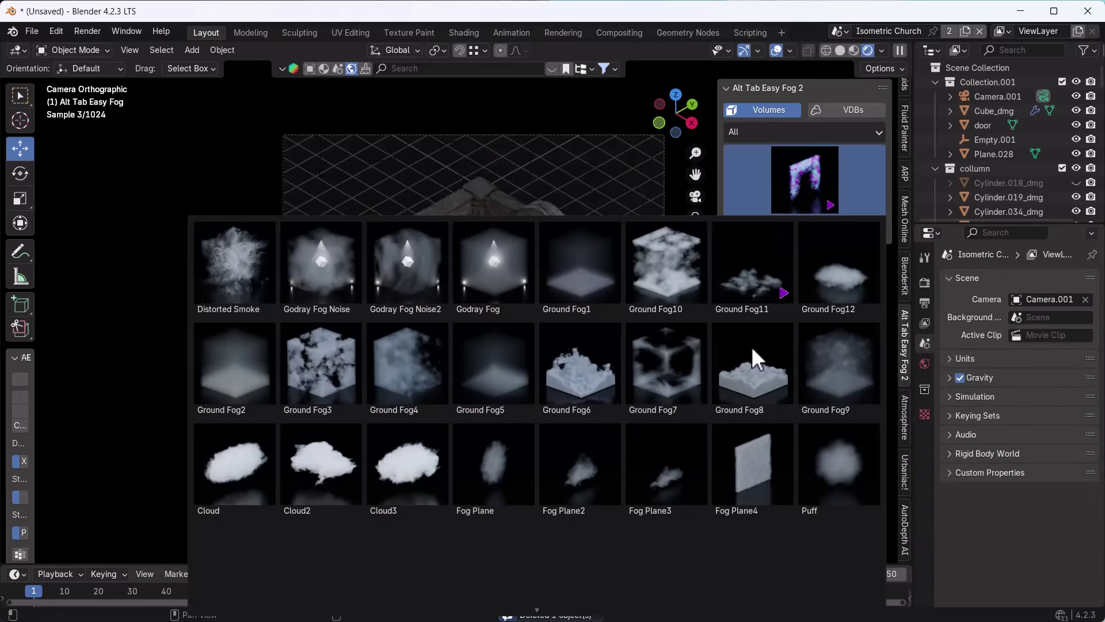
scroll(756, 414, "down", 1)
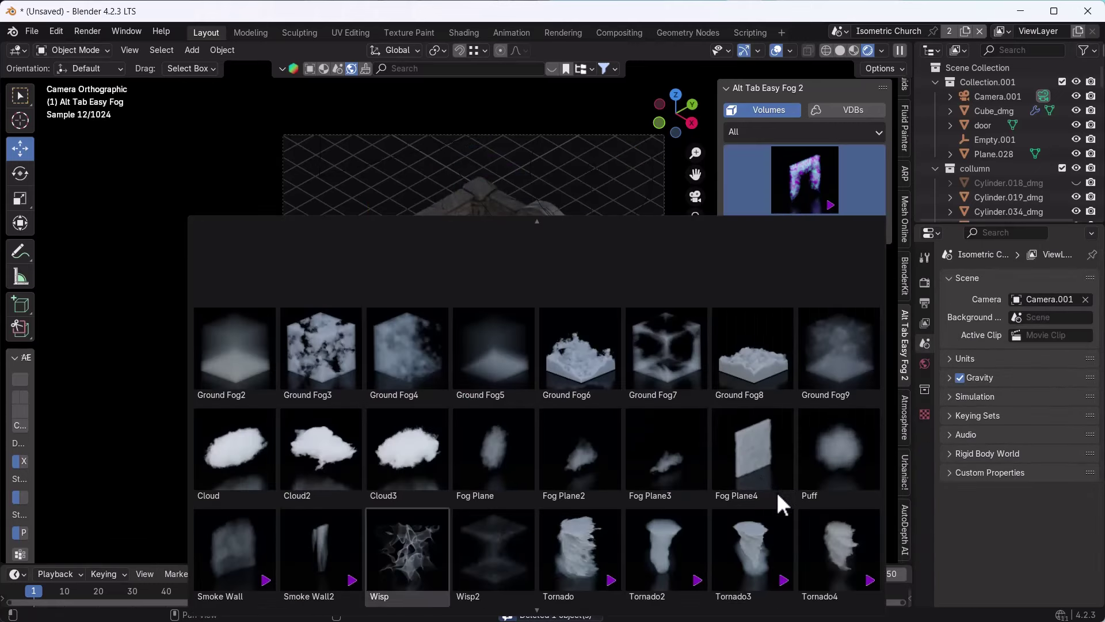
scroll(788, 513, "down", 1)
scroll(808, 534, "down", 1)
left_click(844, 551)
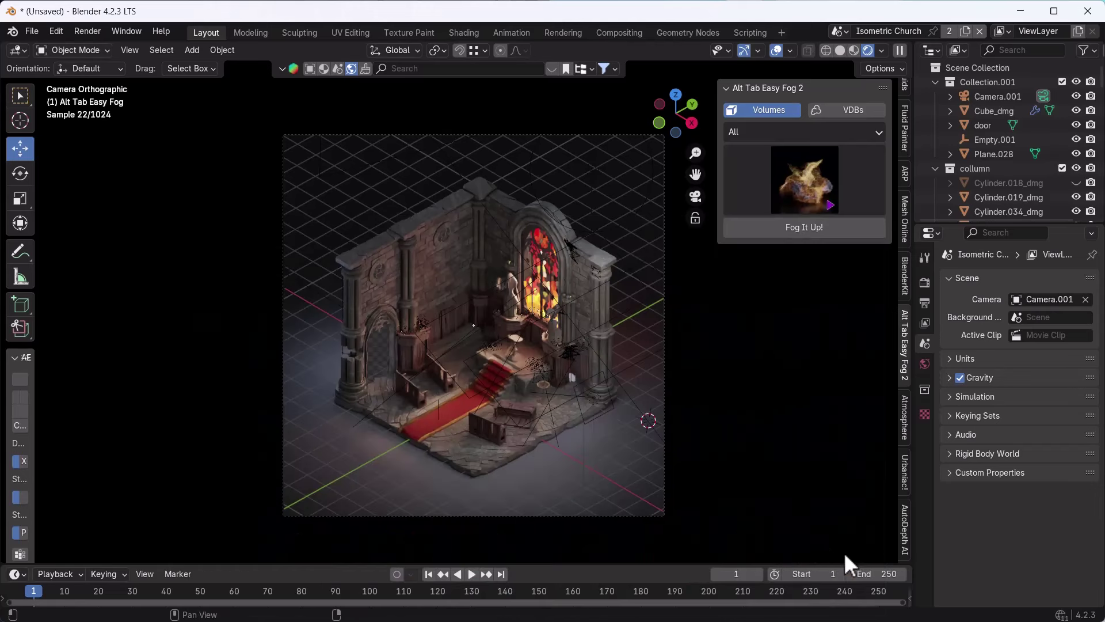
left_click(800, 227)
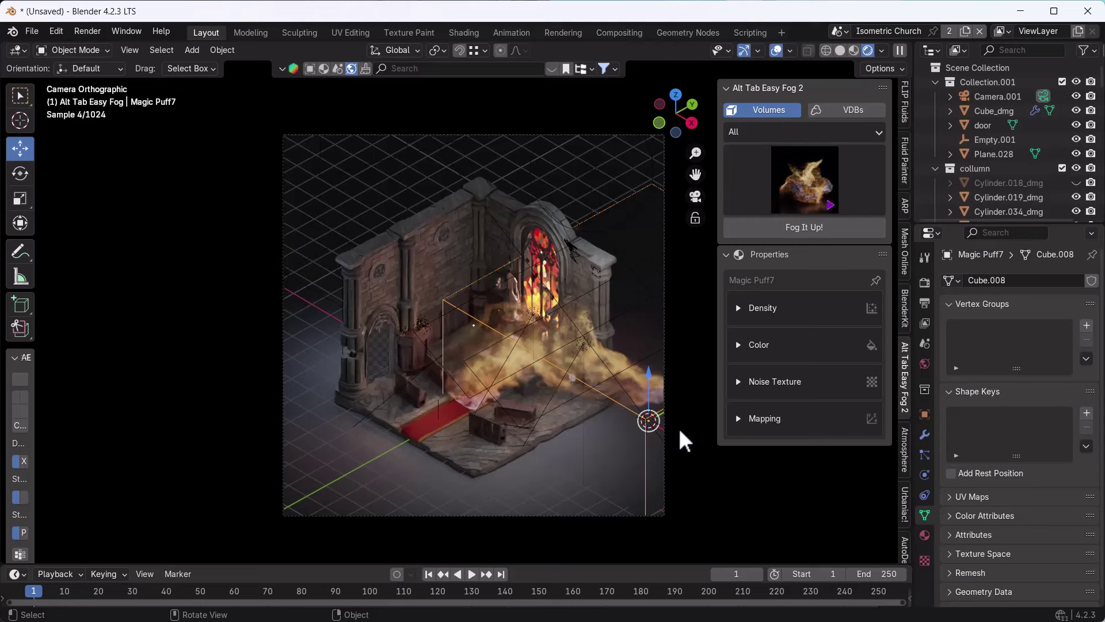
Step: Move the Magic Puff7 fog along Y across the floor and hide overlays
left_click_drag(649, 421, 499, 382)
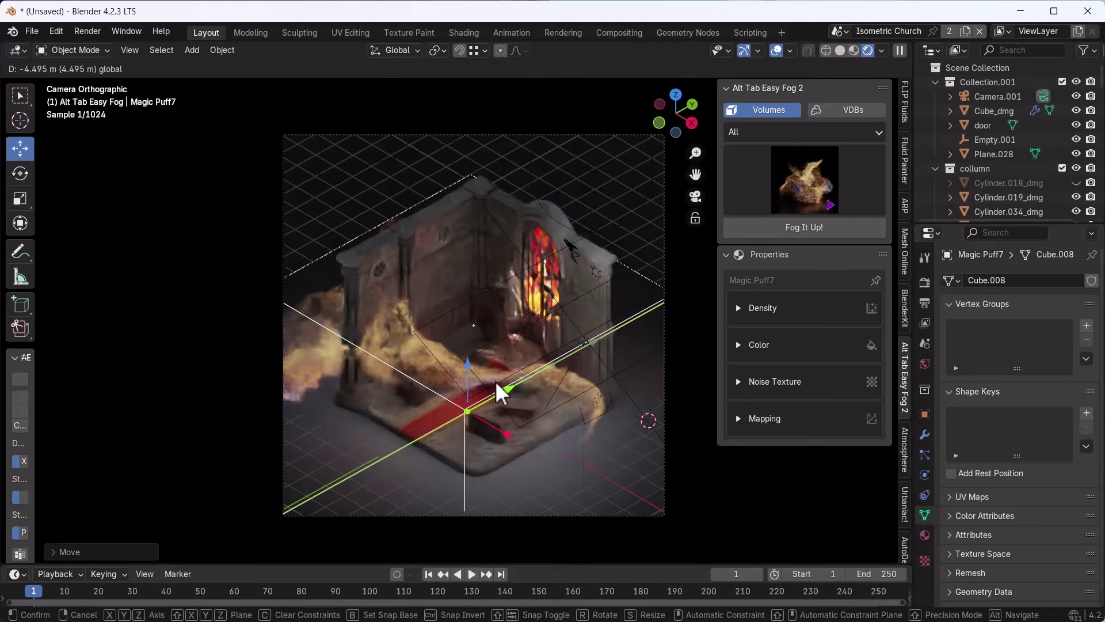
left_click_drag(499, 382, 501, 387)
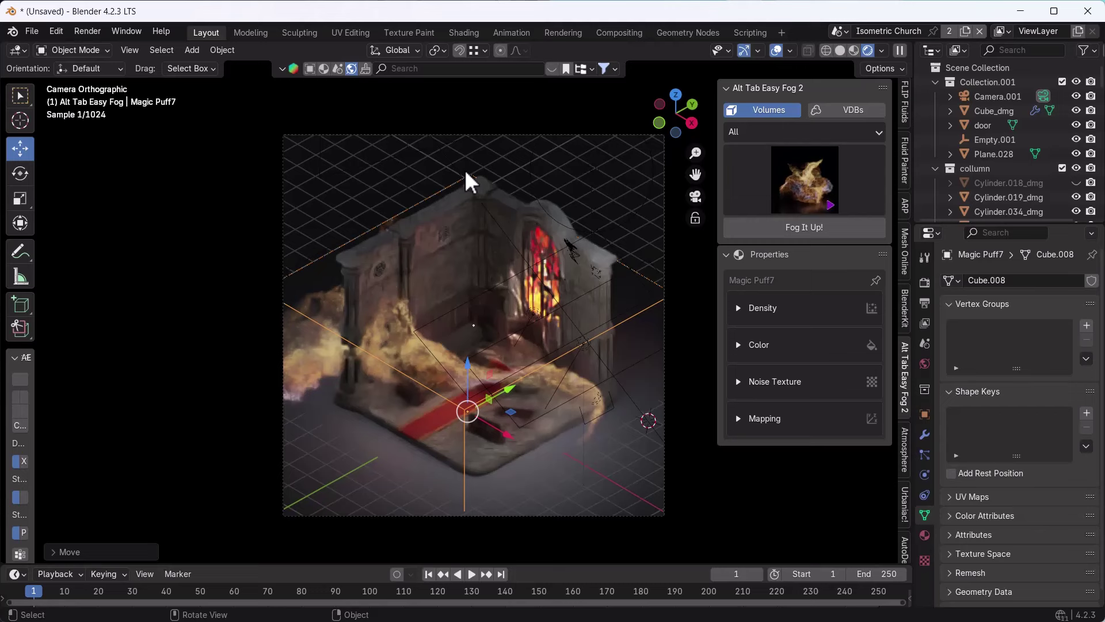
left_click(779, 50)
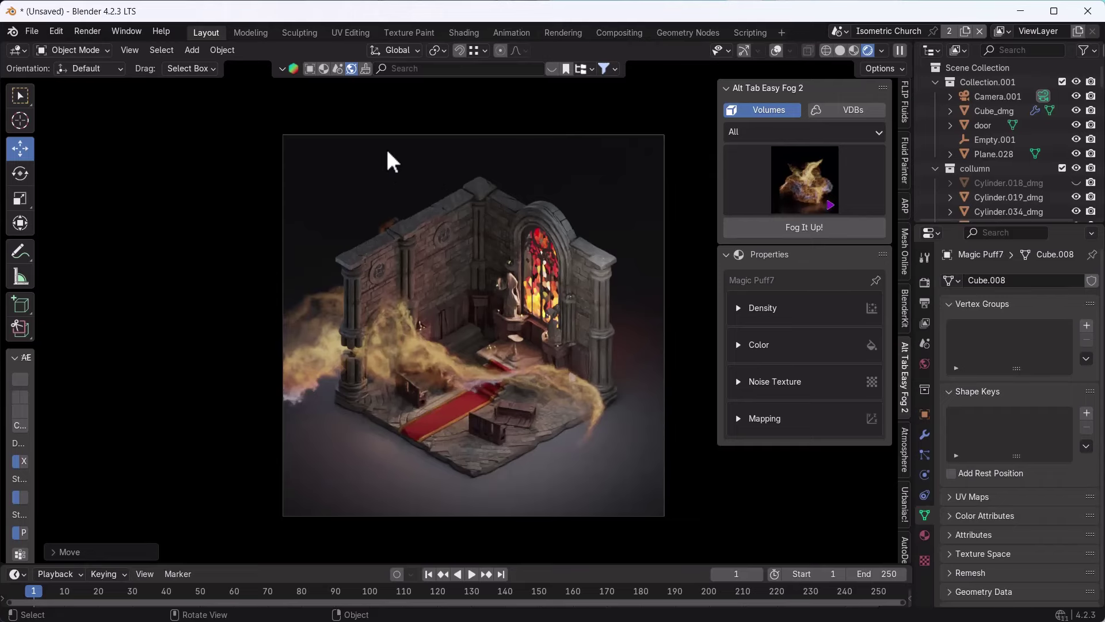
Step: Add a Ground Fog1 volume after briefly trying Godray Fog Noise, and show overlays
left_click(835, 179)
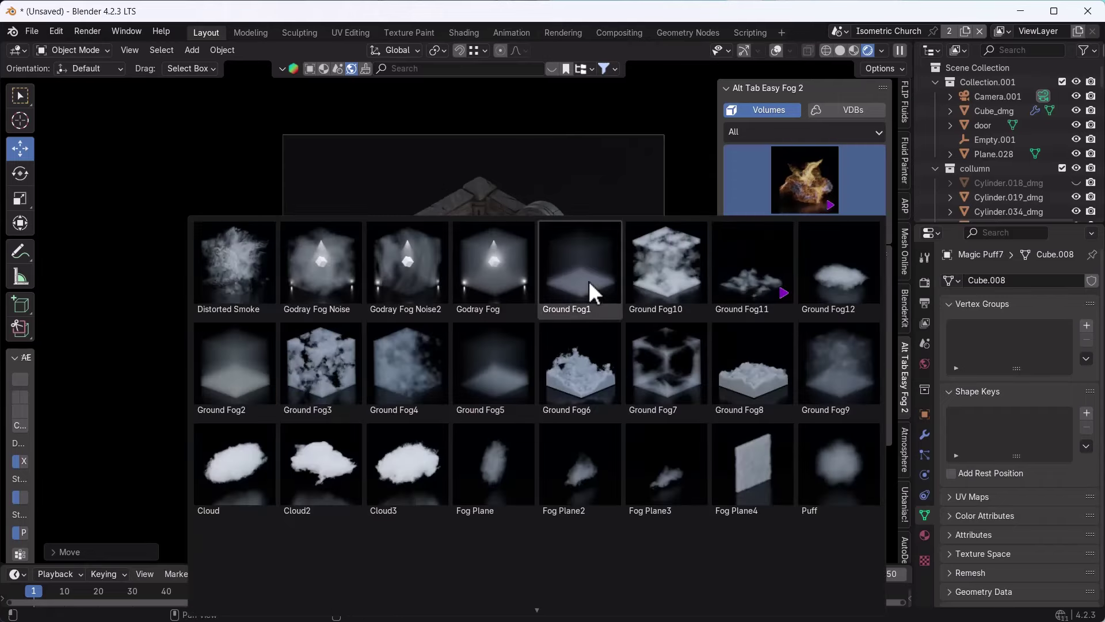
left_click(330, 282)
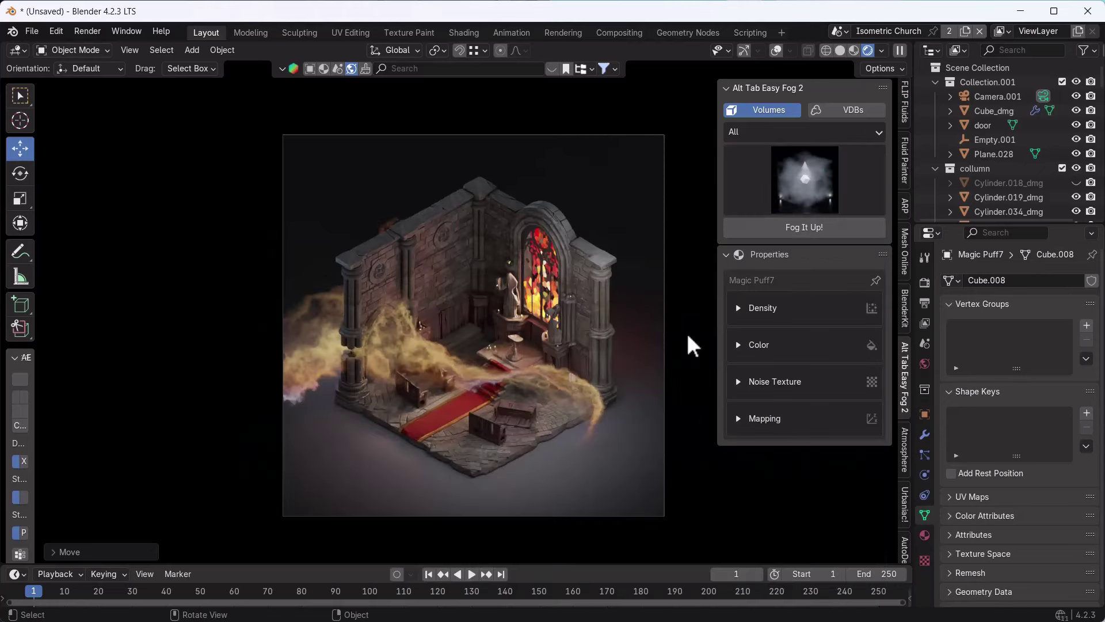
left_click(783, 227)
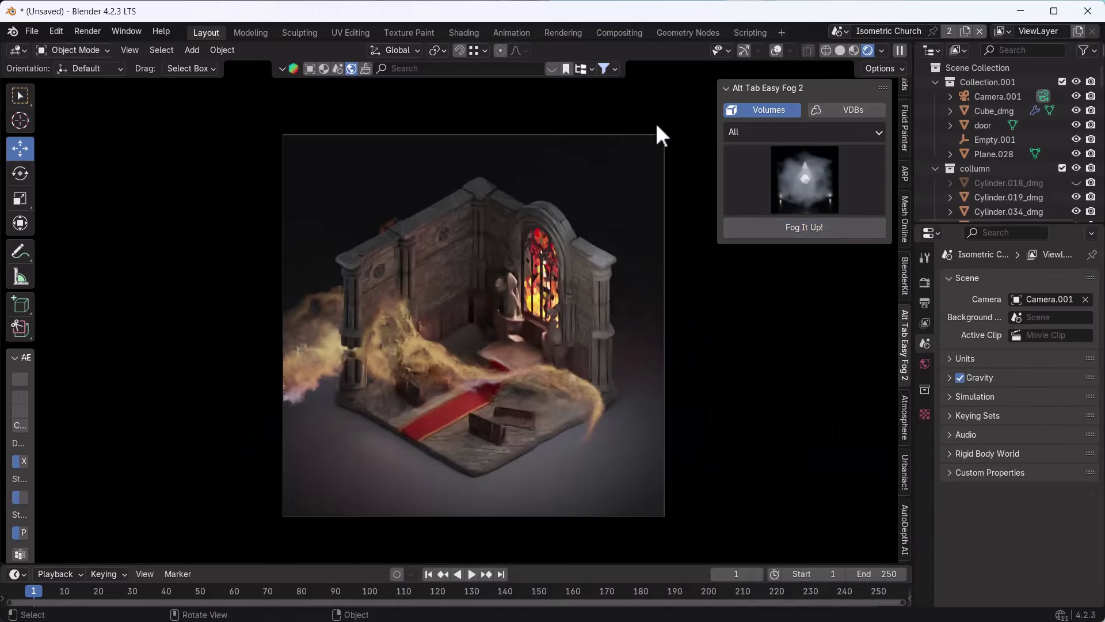
left_click(806, 182)
left_click(590, 278)
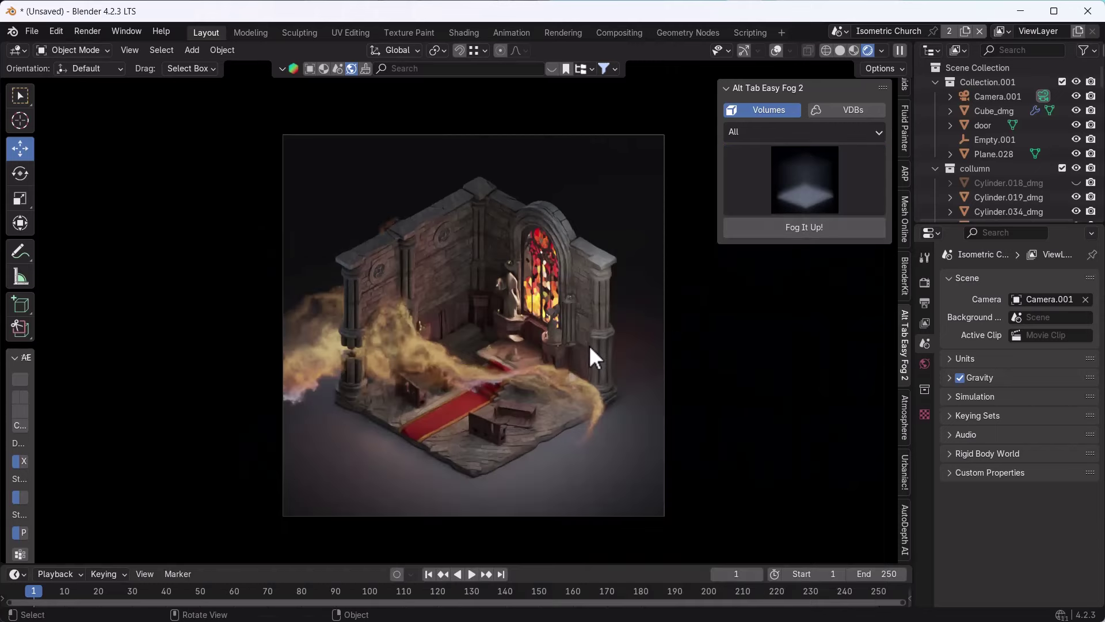
left_click(794, 228)
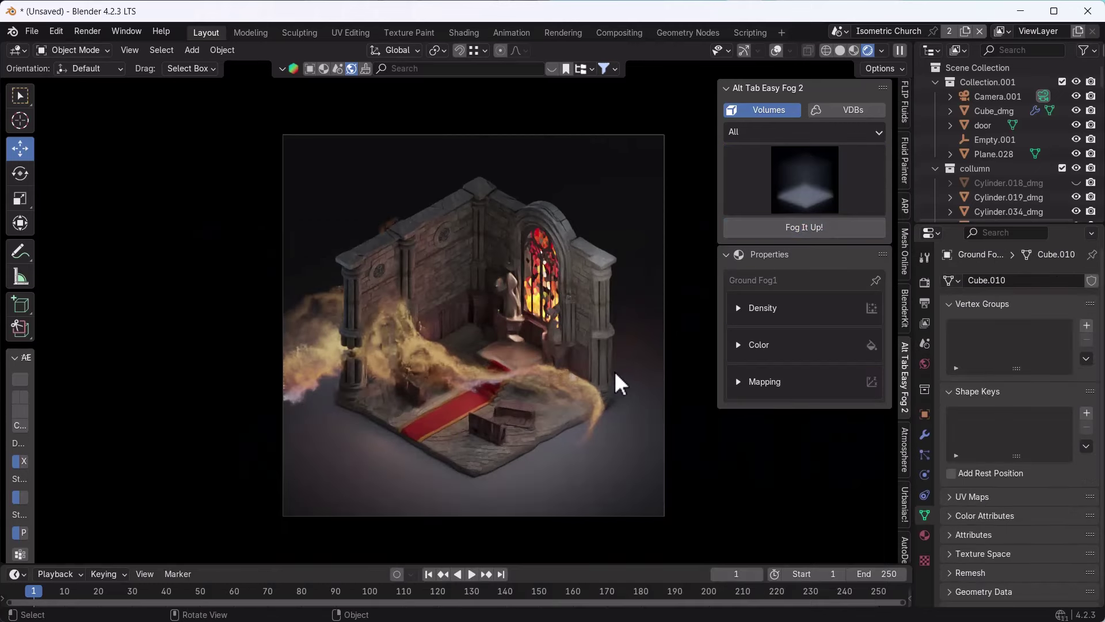
left_click(776, 50)
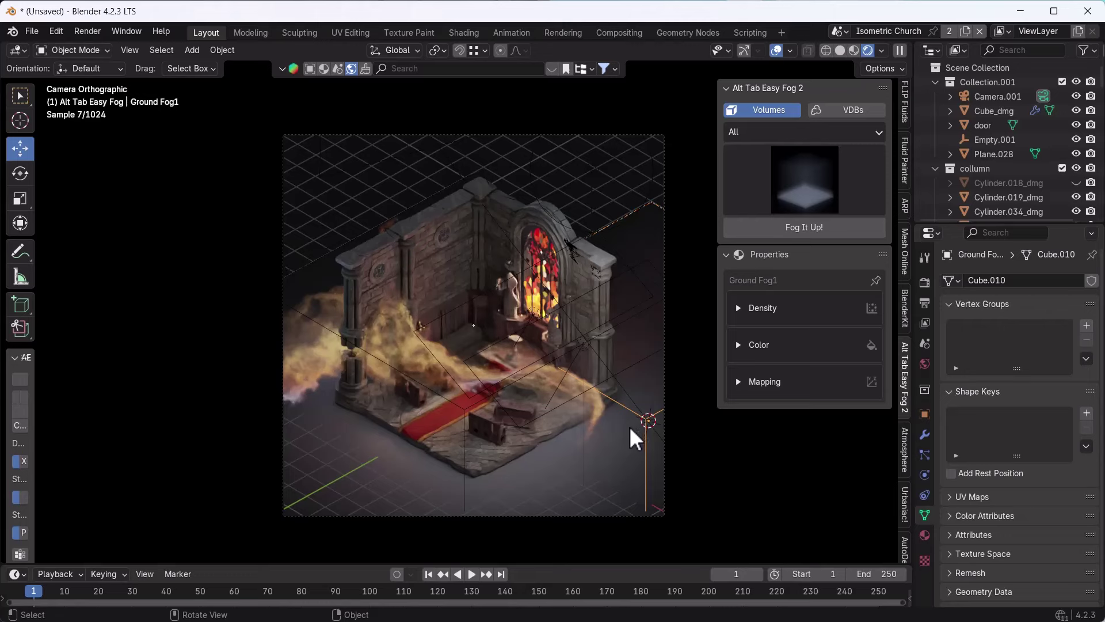
Step: Position the Ground Fog1 volume over the floor with moves along X, Y and Z
key("g")
key("x")
left_click(528, 340)
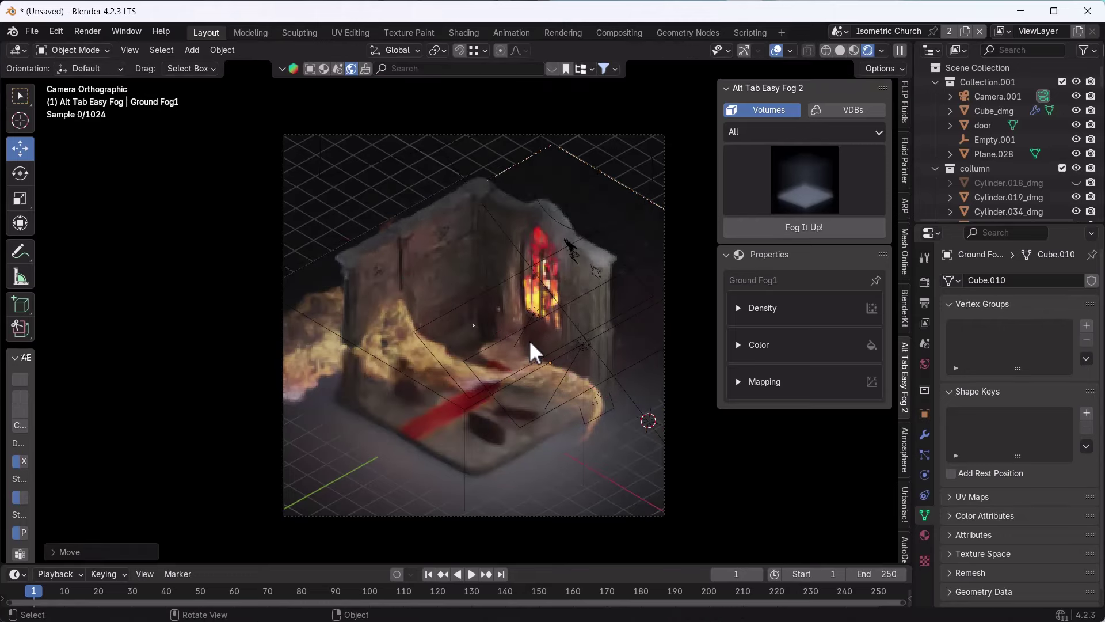
key("g")
key("y")
left_click(436, 360)
key("g")
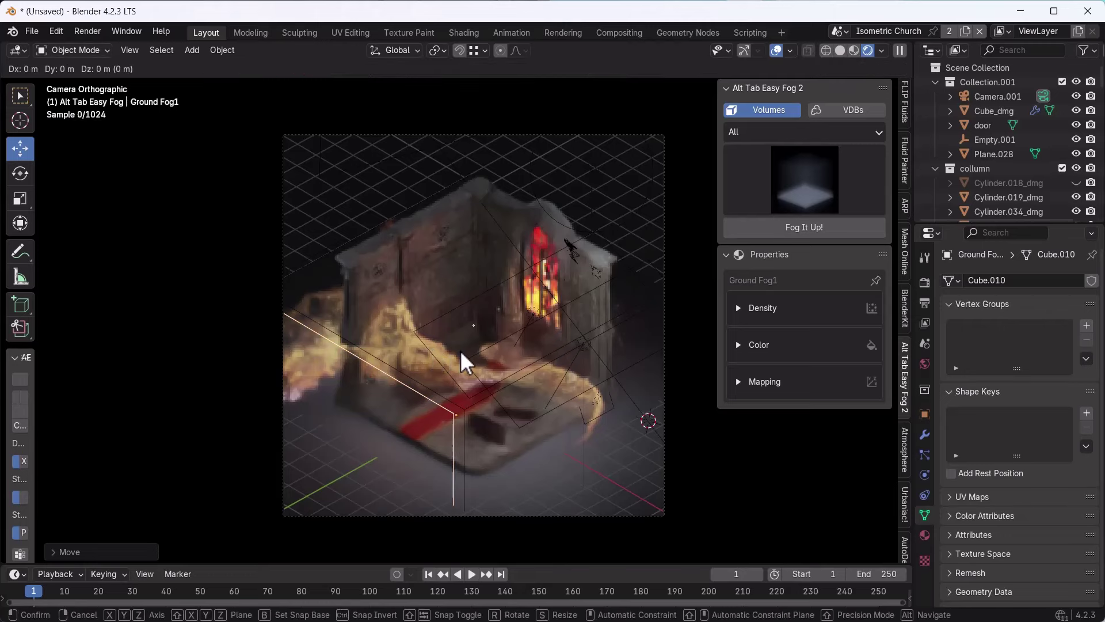
key("z")
left_click(501, 318)
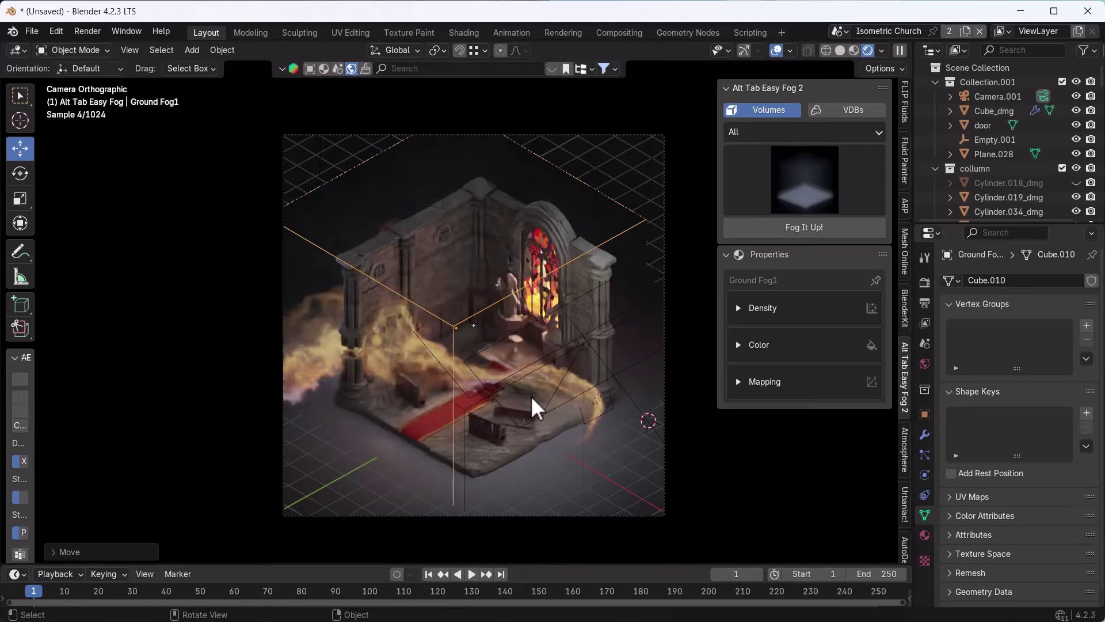
Step: Raise the ground fog slightly, slide it along X and scale it to about double
key("g")
key("z")
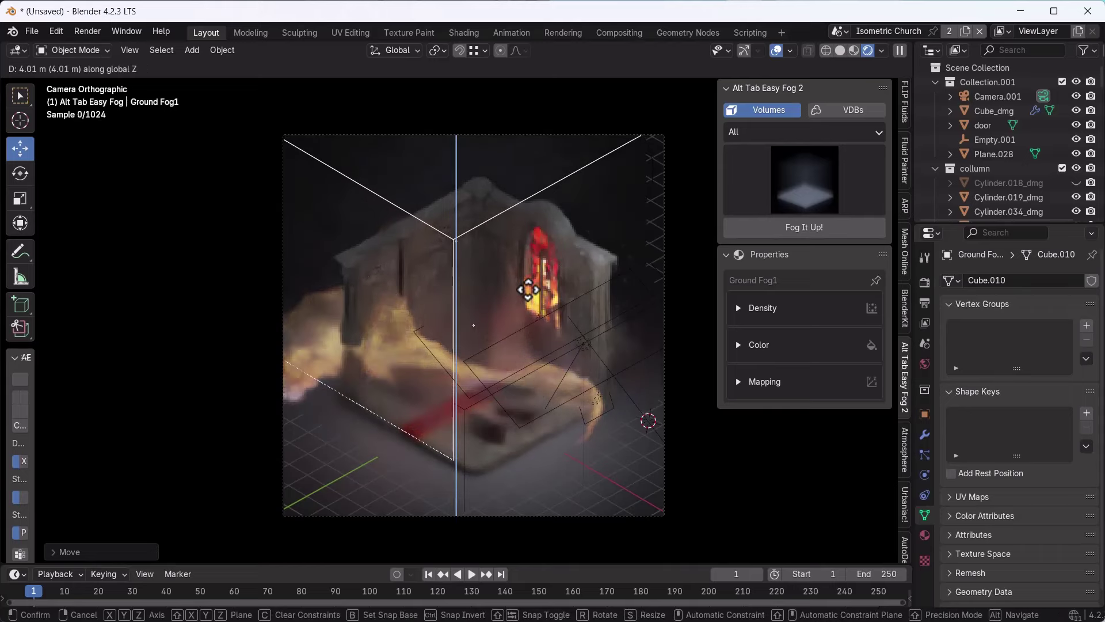
left_click(527, 290)
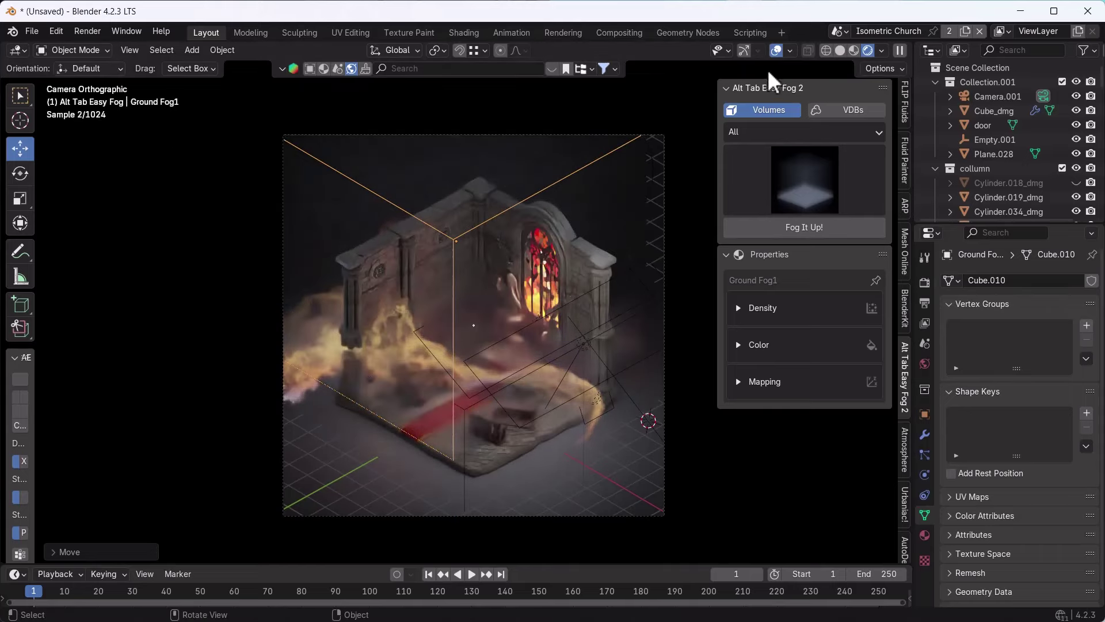
left_click(745, 50)
left_click_drag(507, 269, 538, 289)
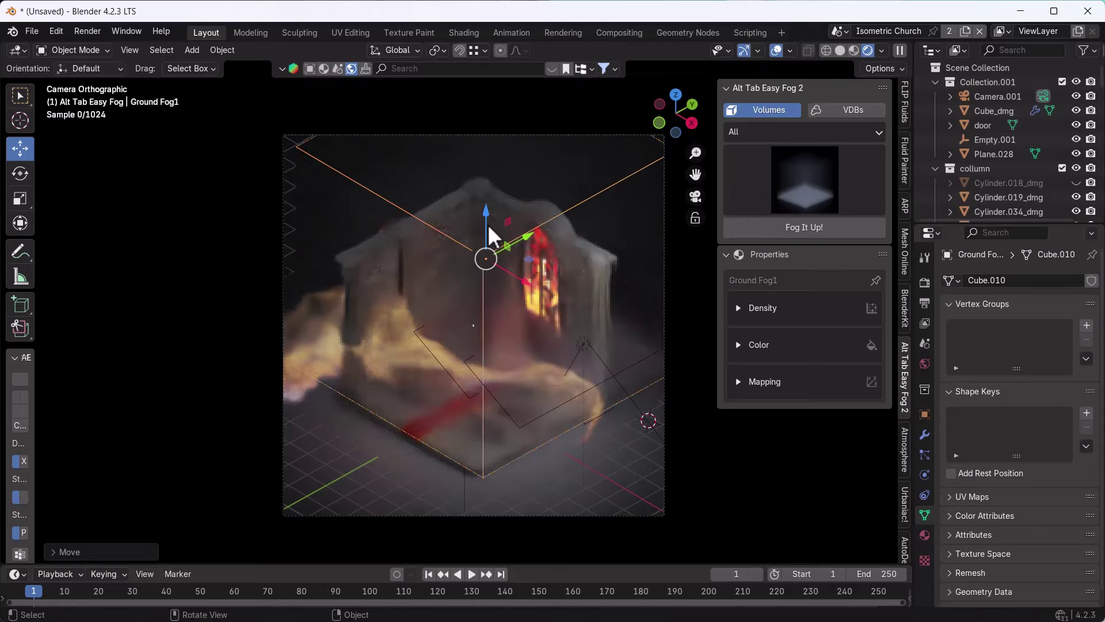
key("s")
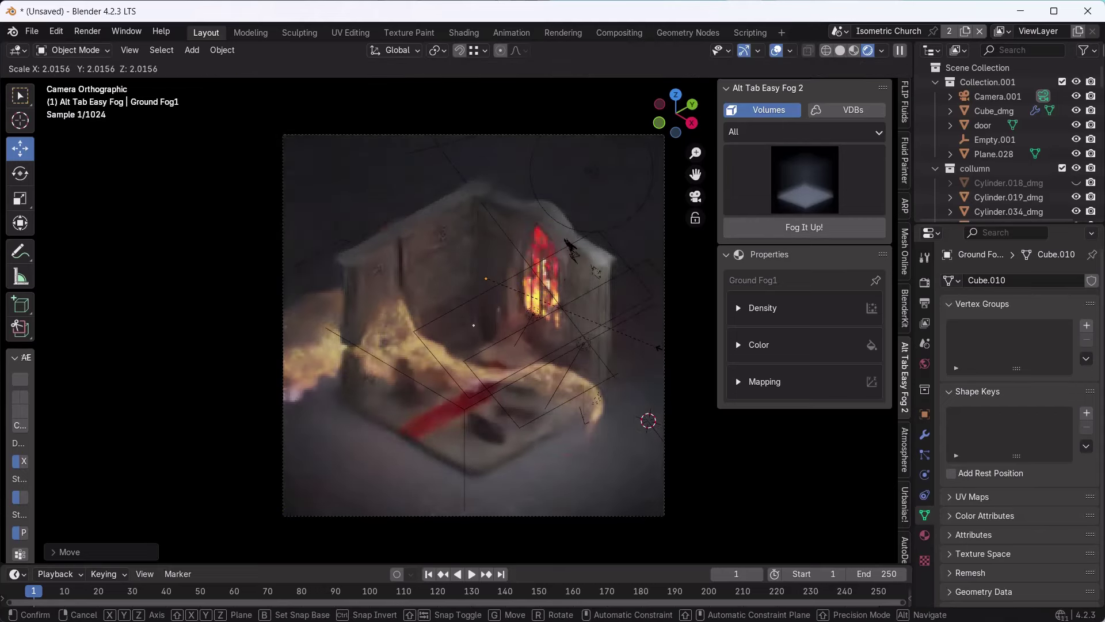
left_click(659, 347)
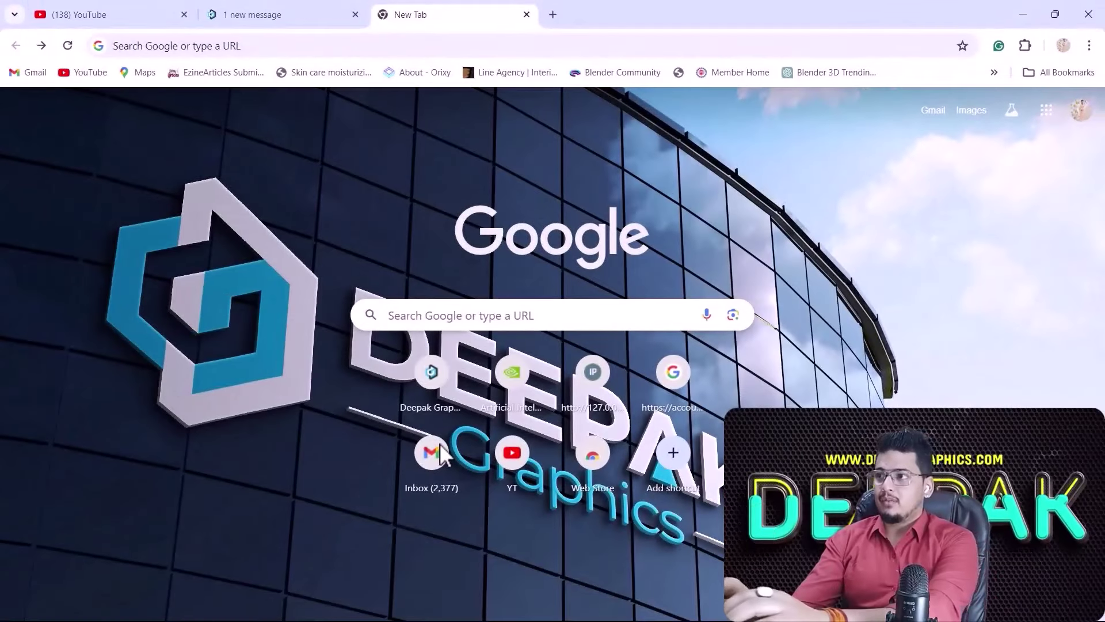
Step: Search Google for the tutor's site, open deepakgraphics.com and scroll to its course cards
left_click(231, 40)
type("d")
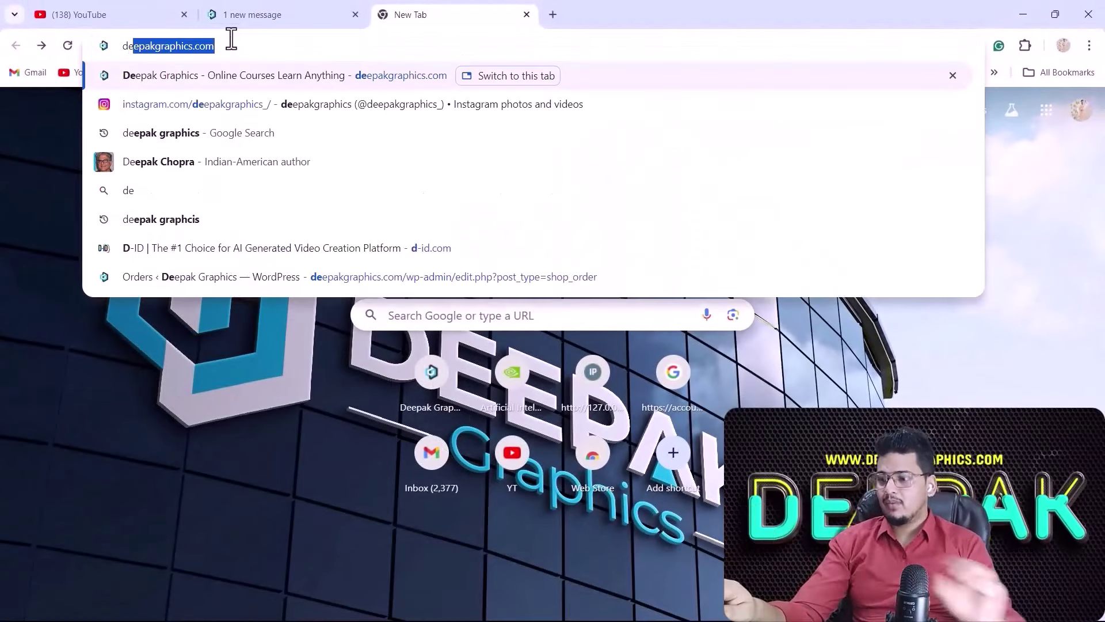
type("eepak grpahcs")
key("Return")
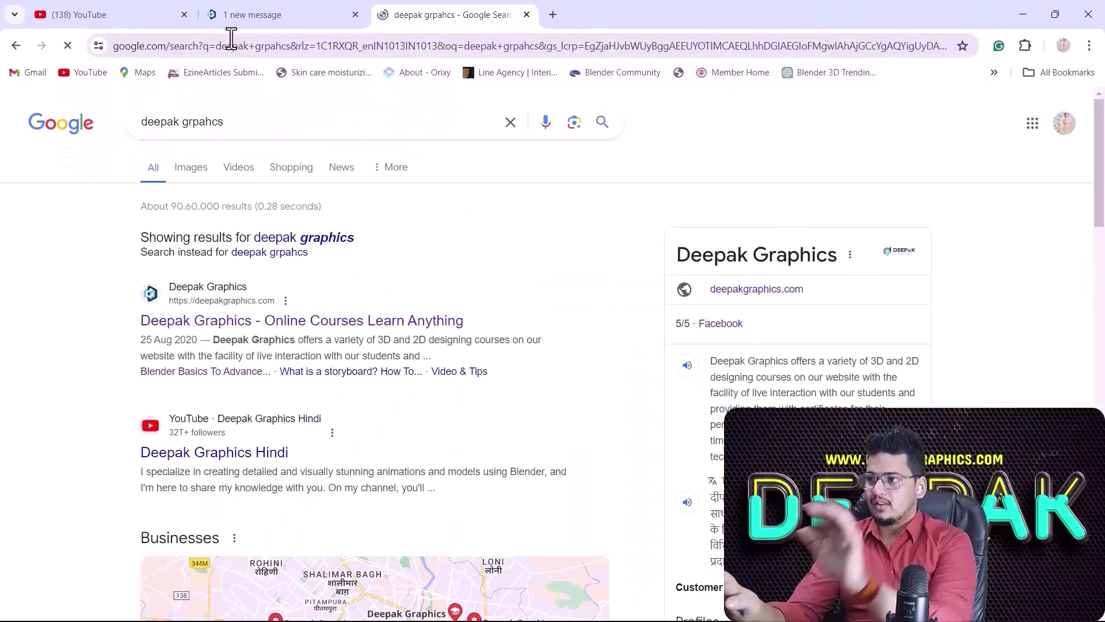
left_click(157, 326)
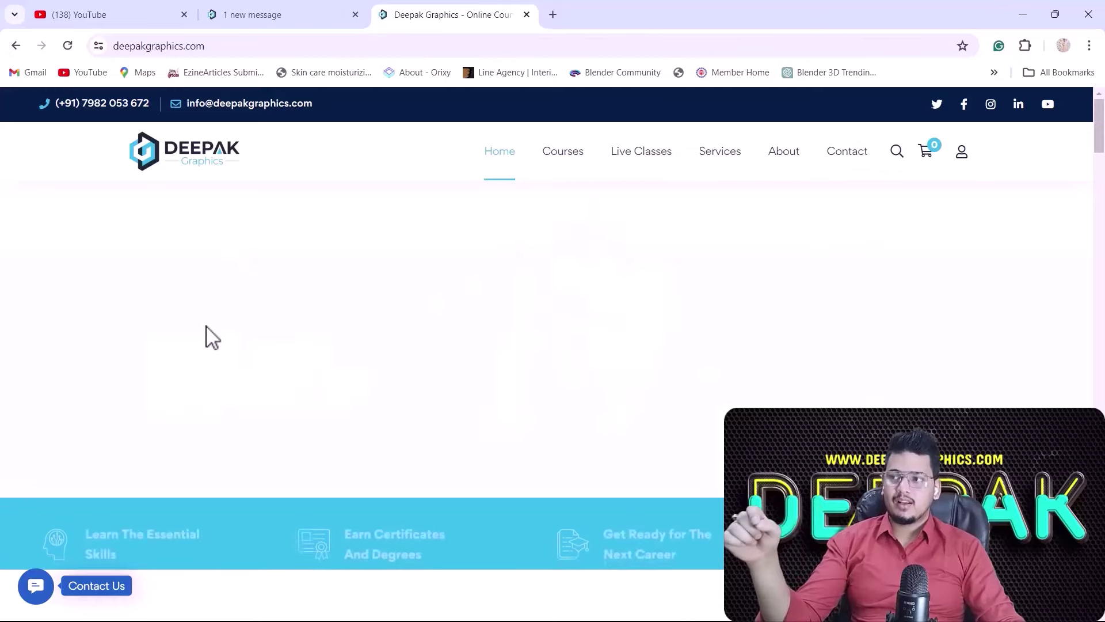
scroll(213, 346, "down", 3)
scroll(215, 348, "down", 3)
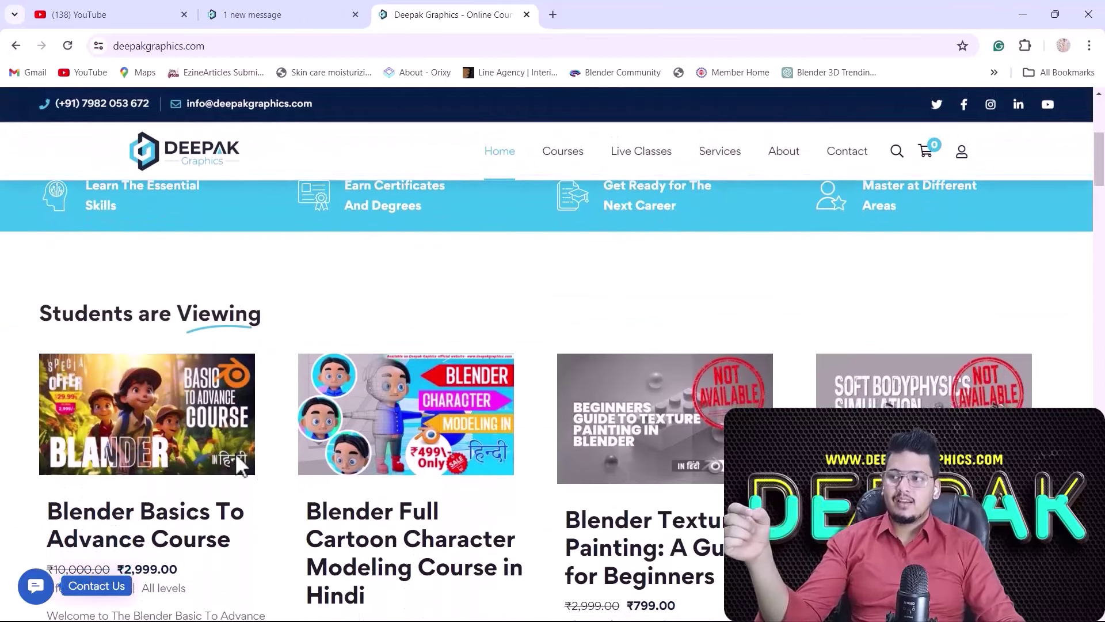